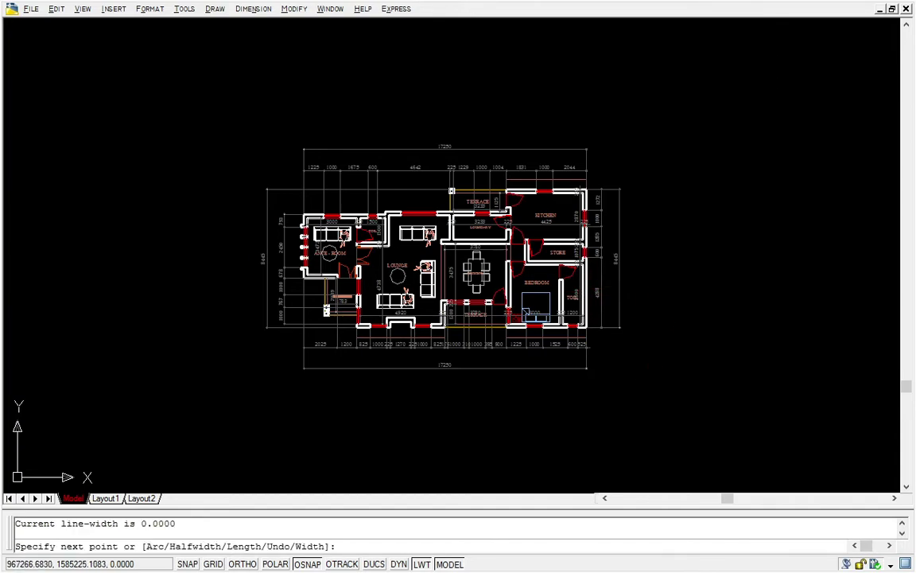
Step: Complete a 225 by 225 square polyline with ortho on, in the empty area beside the floor plan
scroll(658, 369, up, 3)
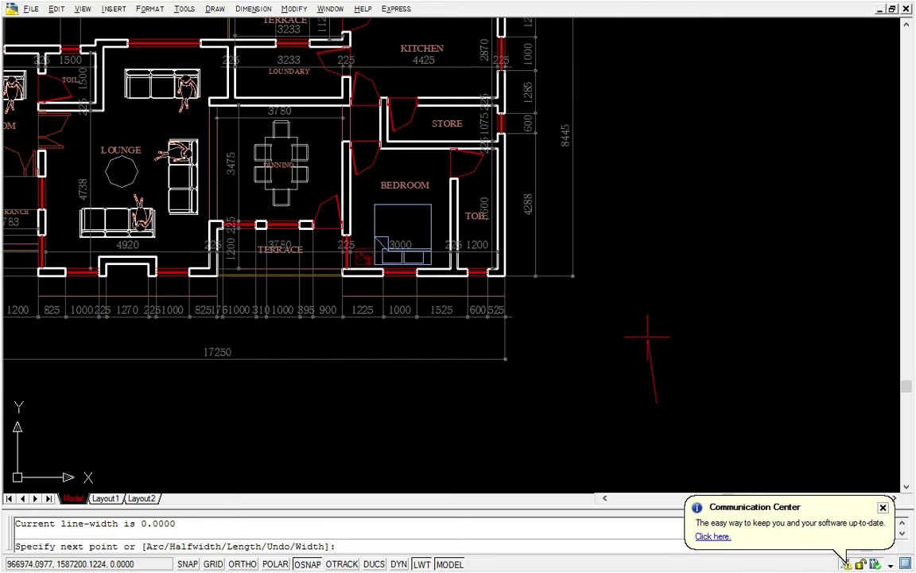
click(237, 564)
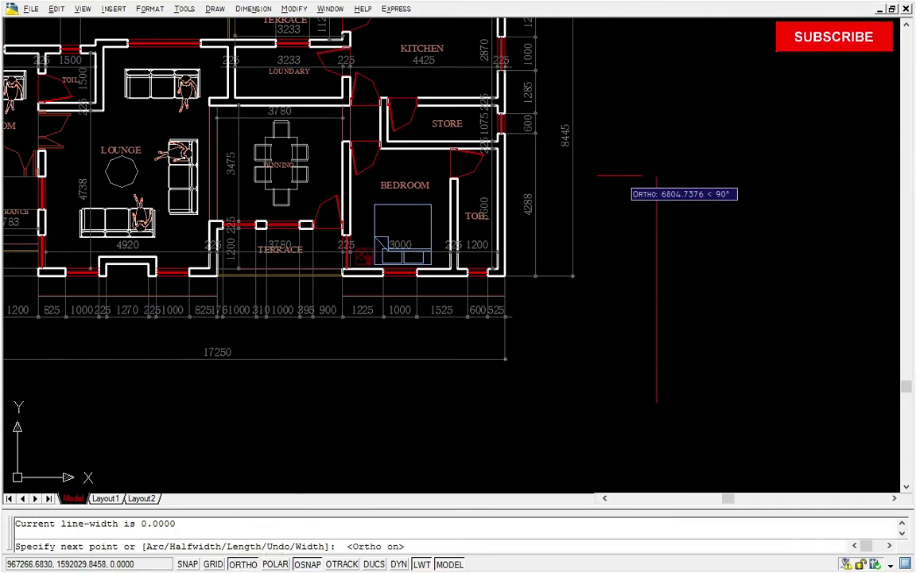
text(225)
key(Return)
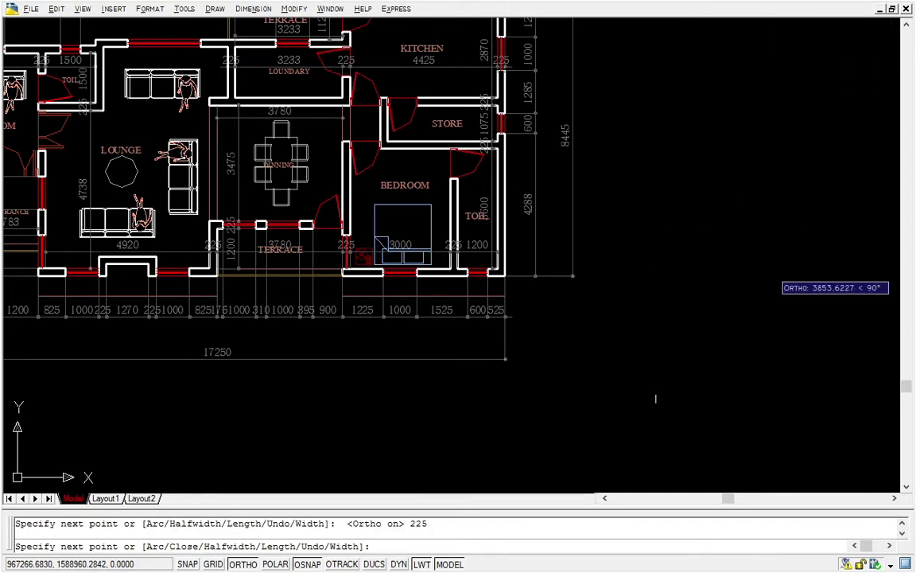
text(225)
key(Return)
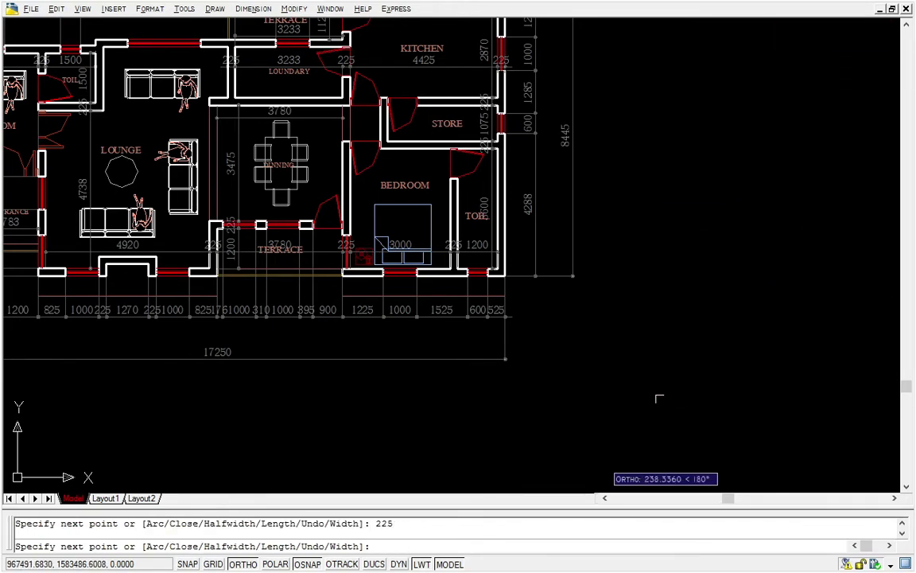
text(22)
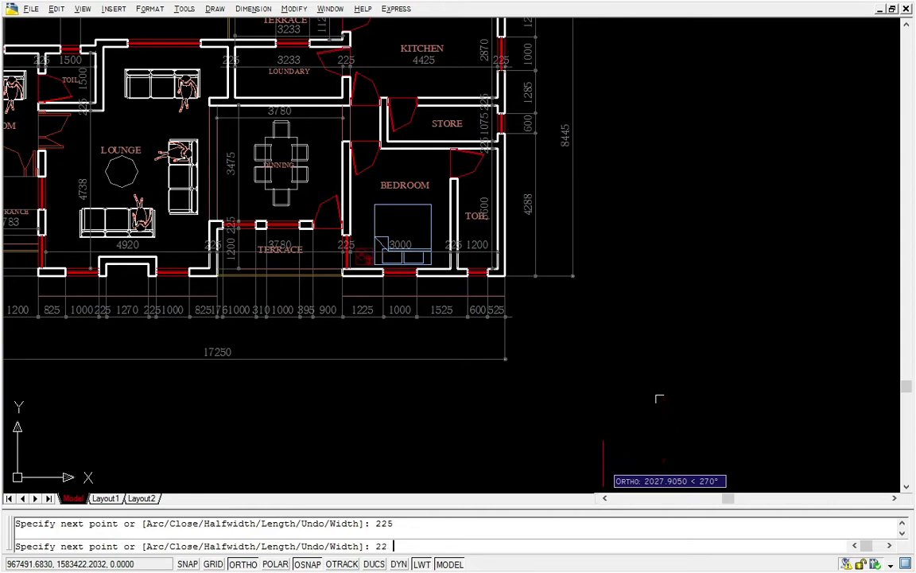
text(5)
key(Return)
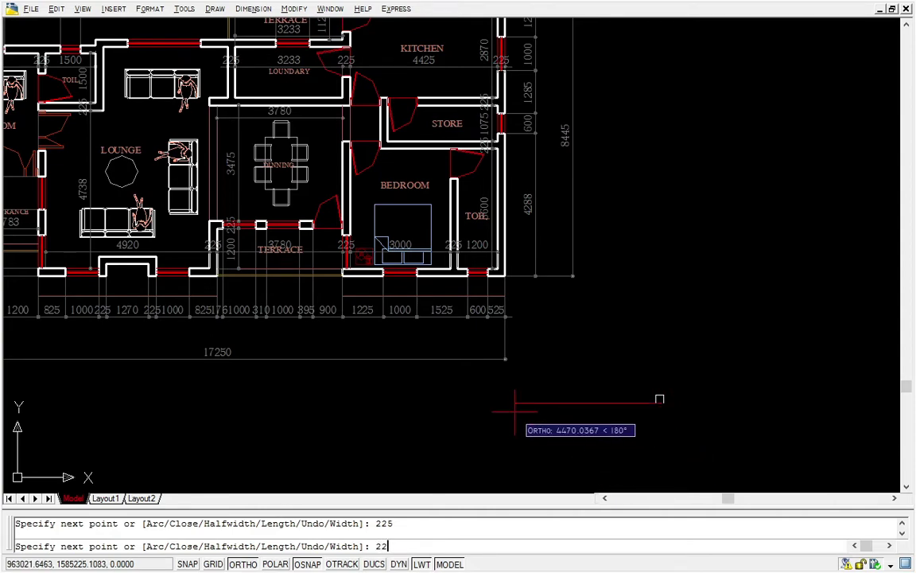
key(Escape)
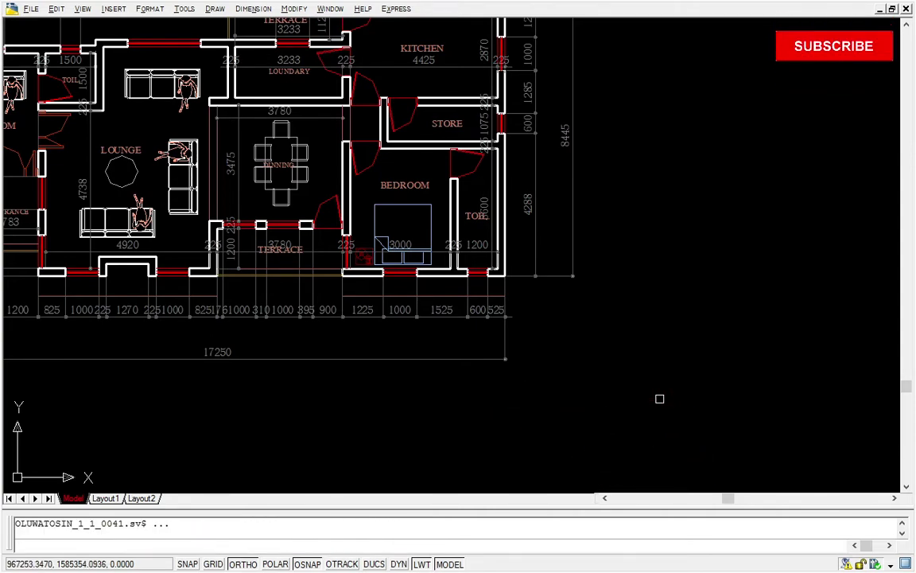
Step: Draw a horizontal and a vertical construction line crossing at the square's centre, through its side and top midpoints
scroll(583, 382, up, 2)
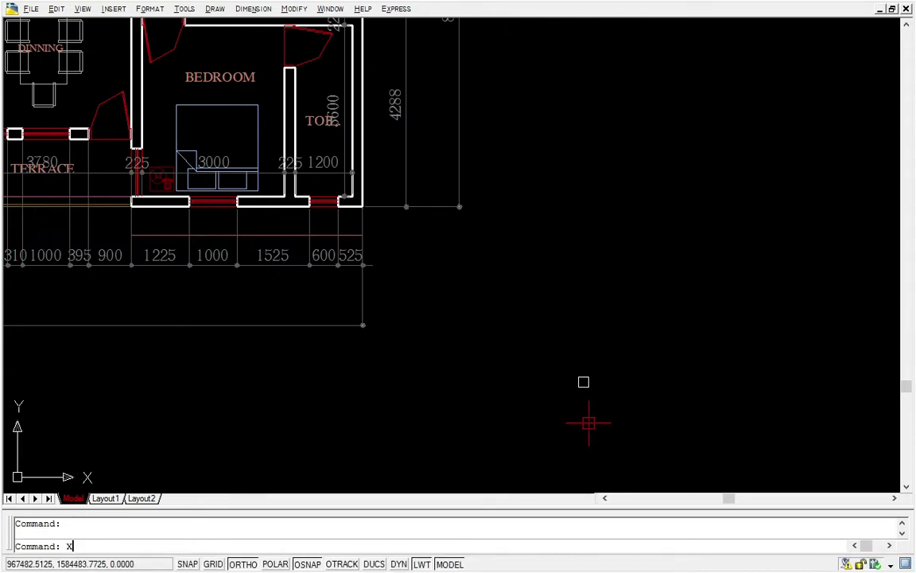
scroll(587, 386, up, 4)
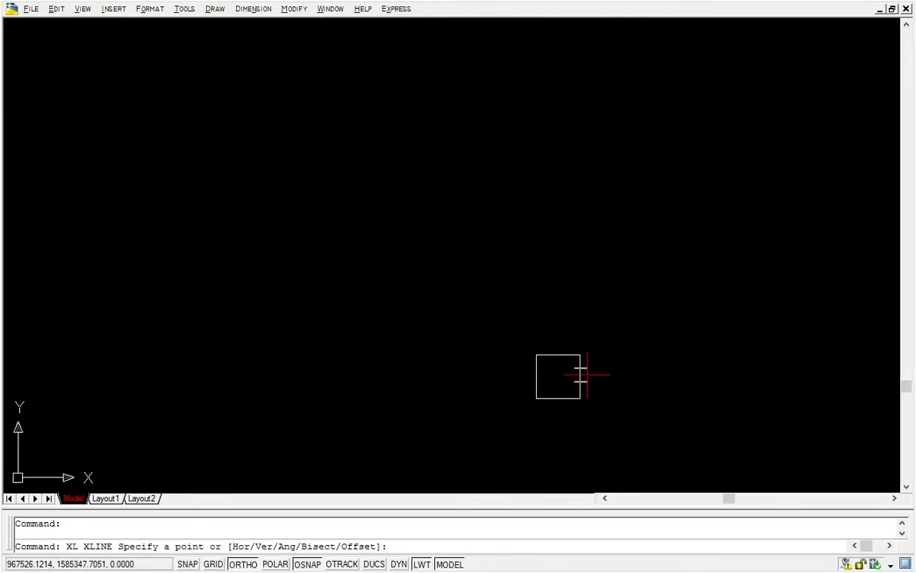
click(580, 376)
click(649, 378)
key(Escape)
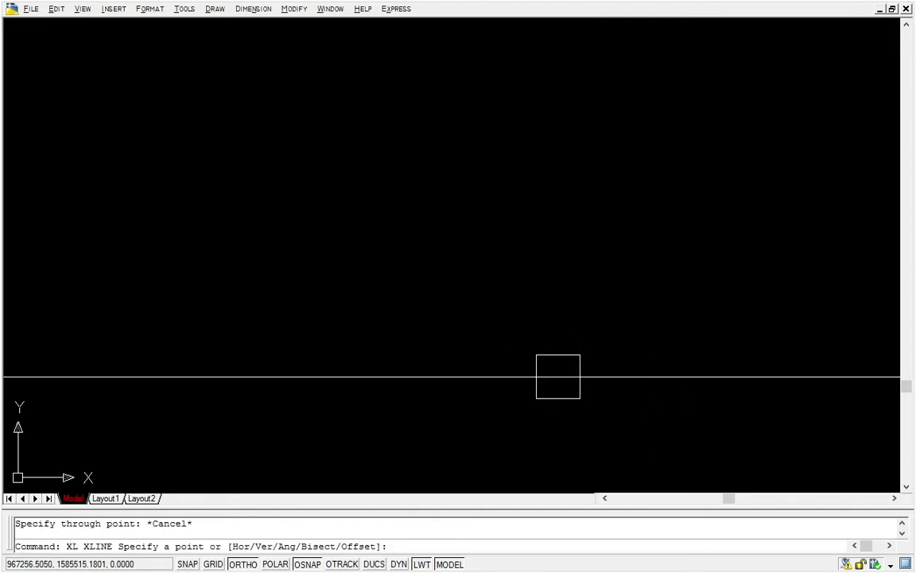
click(563, 360)
key(Escape)
scroll(566, 329, down, 4)
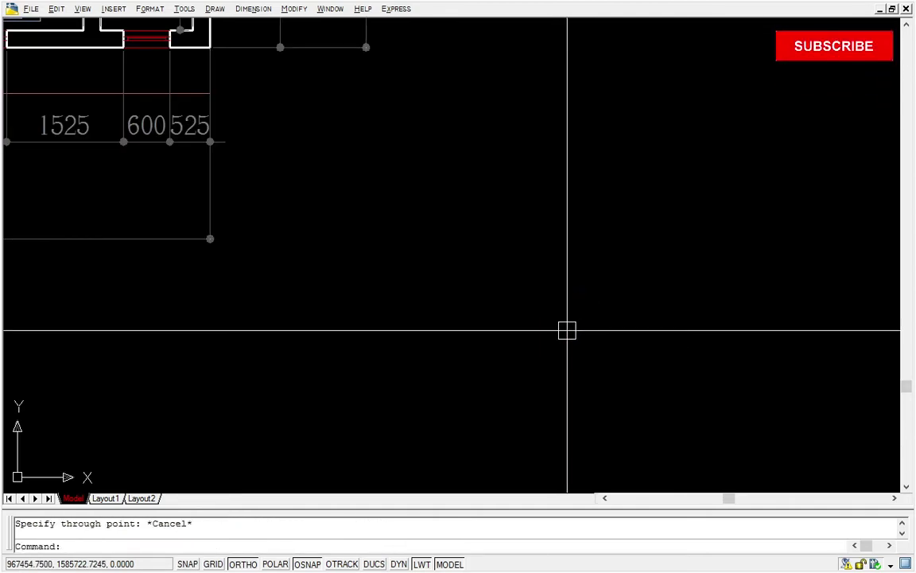
middle_drag(589, 338, 589, 369)
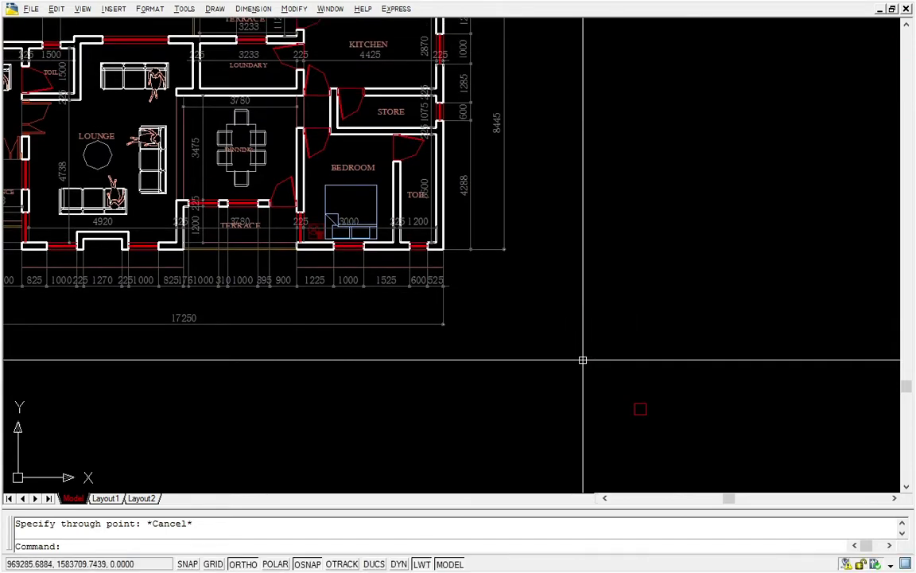
Step: Copy the square and both construction lines from the square's upper-right corner to the kitchen's upper-right outer wall corner
click(640, 409)
click(558, 319)
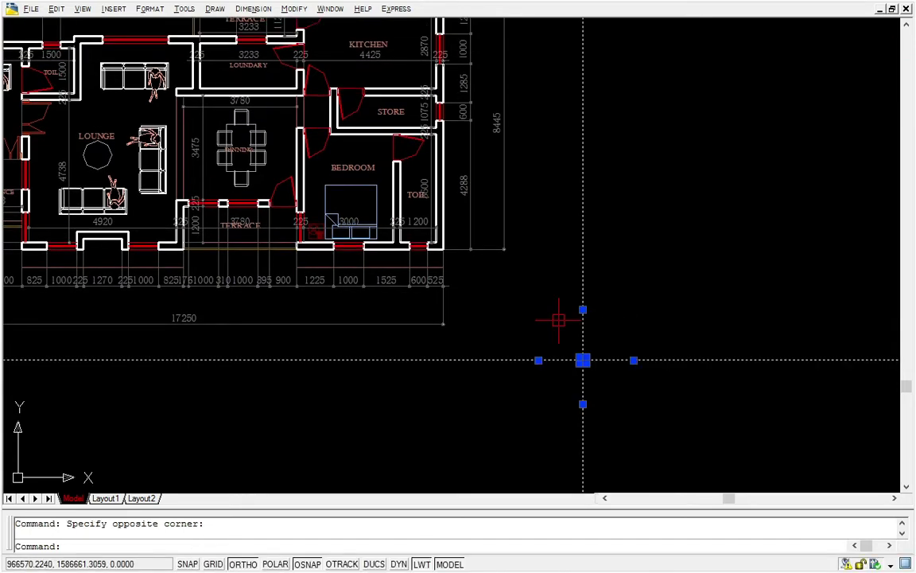
right_click(558, 320)
click(592, 182)
scroll(555, 359, up, 5)
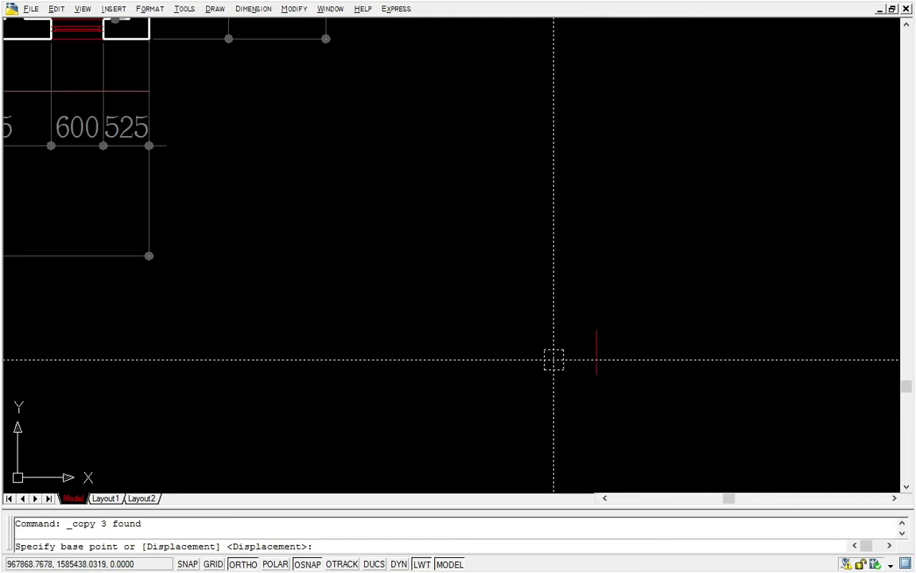
scroll(554, 360, down, 2)
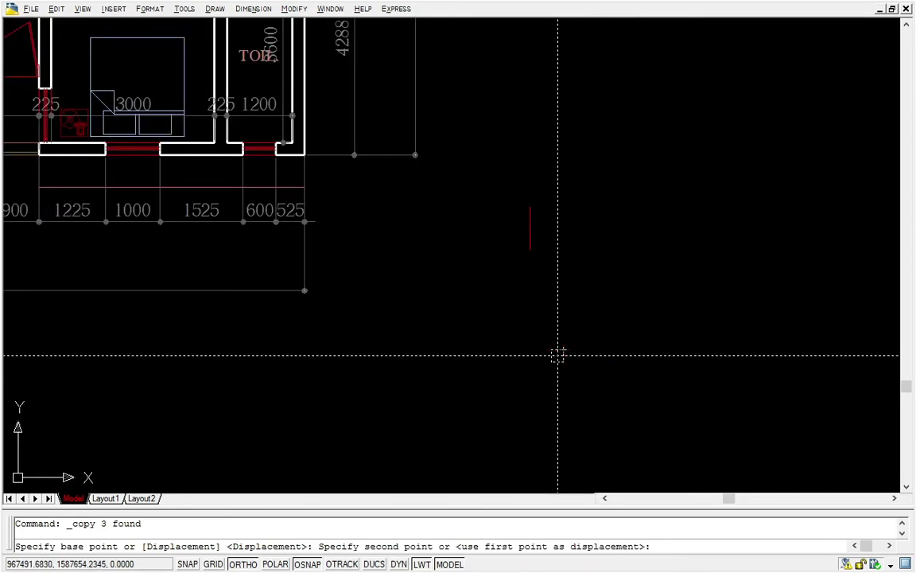
scroll(558, 356, down, 3)
scroll(372, 48, up, 2)
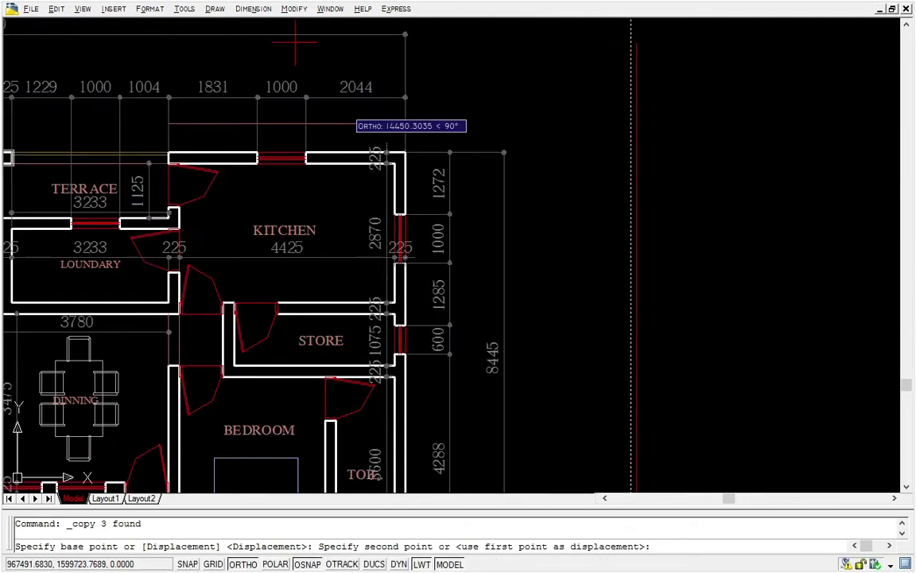
scroll(347, 170, up, 2)
scroll(421, 168, up, 2)
scroll(440, 165, up, 3)
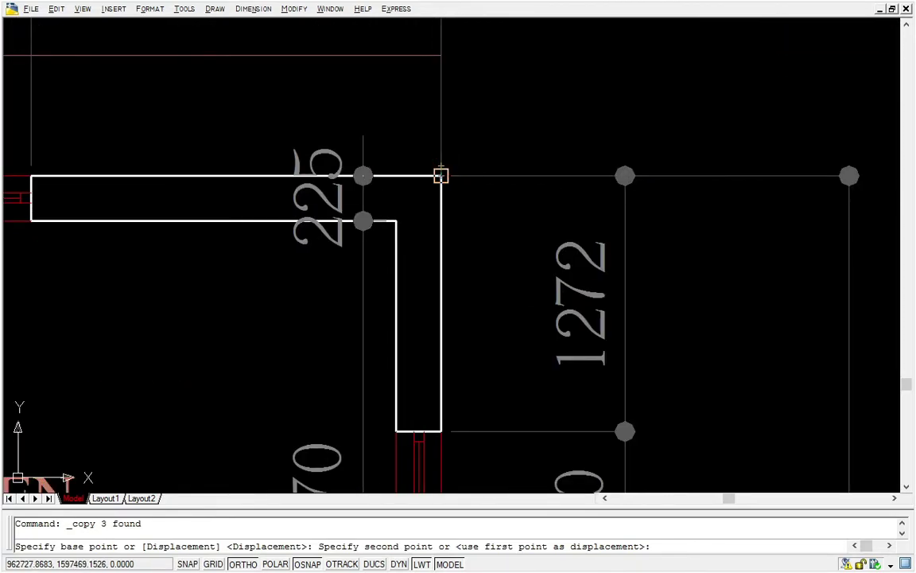
click(440, 175)
Step: Place another copy in the laundry's upper wall, at the inner corner where it meets the kitchen wall
scroll(441, 175, down, 5)
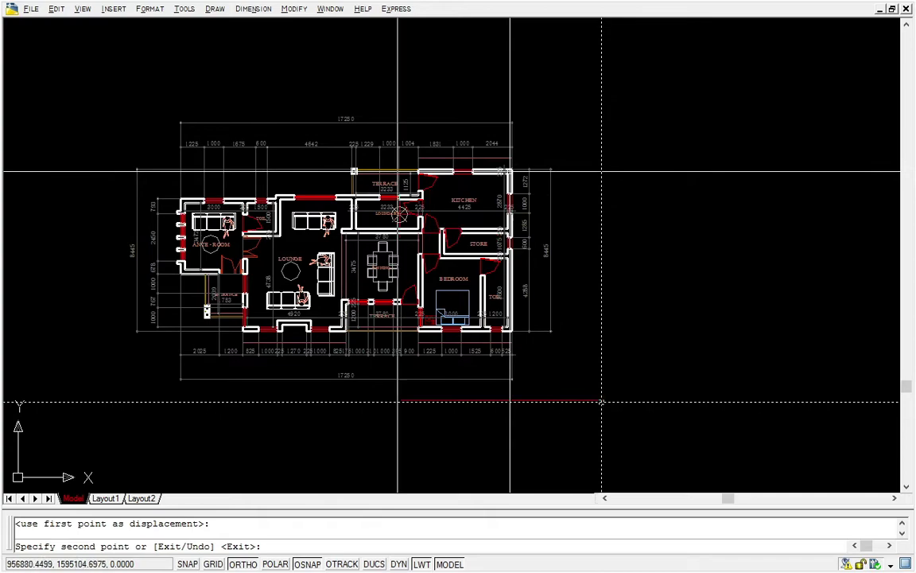
scroll(510, 171, up, 4)
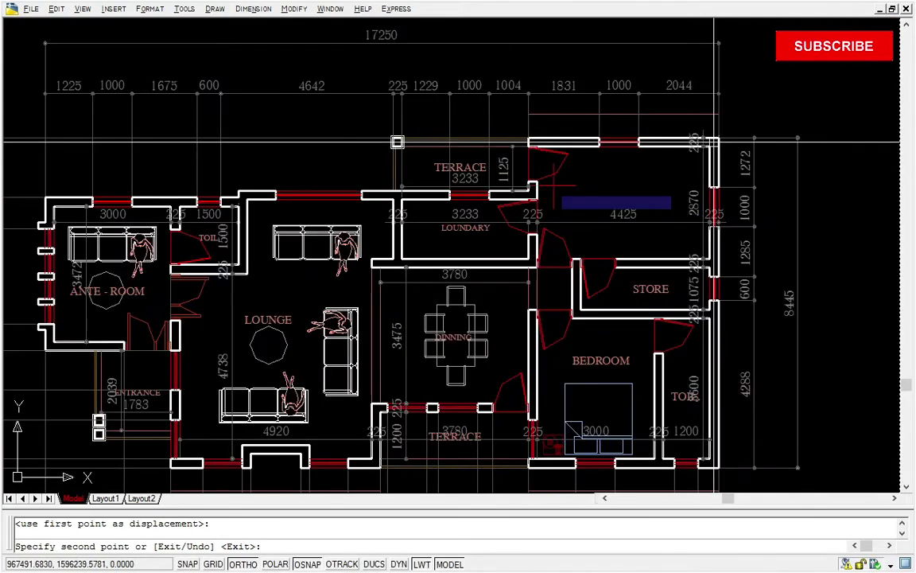
scroll(549, 189, up, 6)
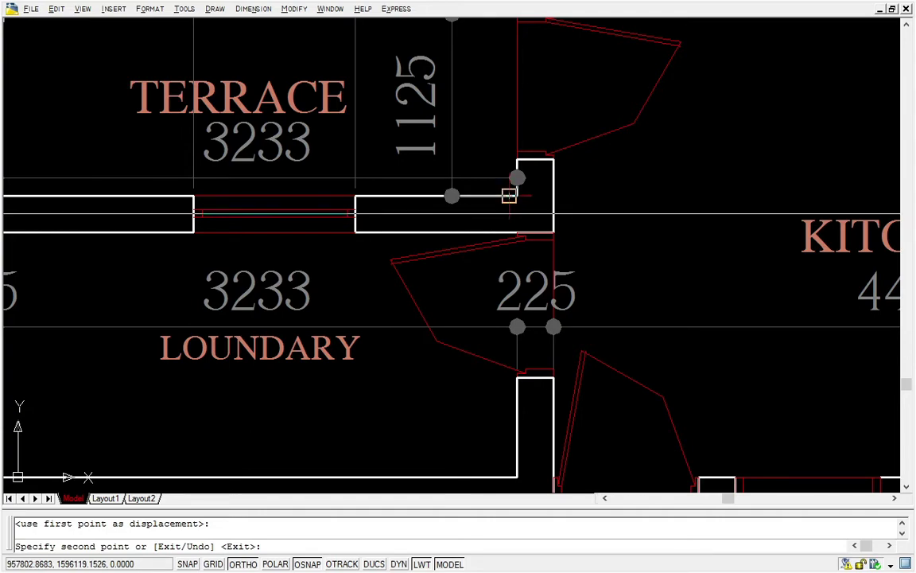
scroll(509, 195, up, 3)
click(520, 189)
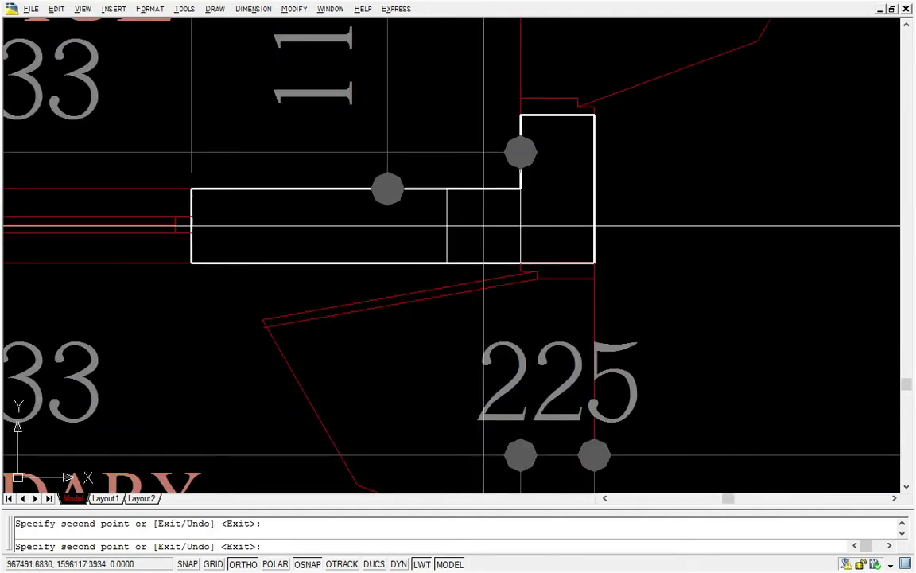
Step: Place another copy where the wall between the kitchen and store meets the right outer wall
scroll(549, 191, down, 10)
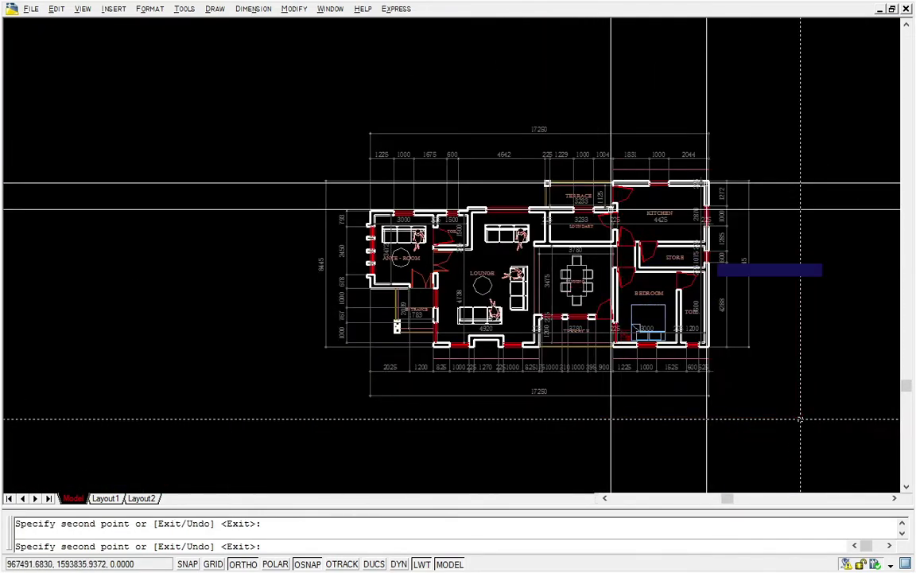
scroll(700, 243, up, 11)
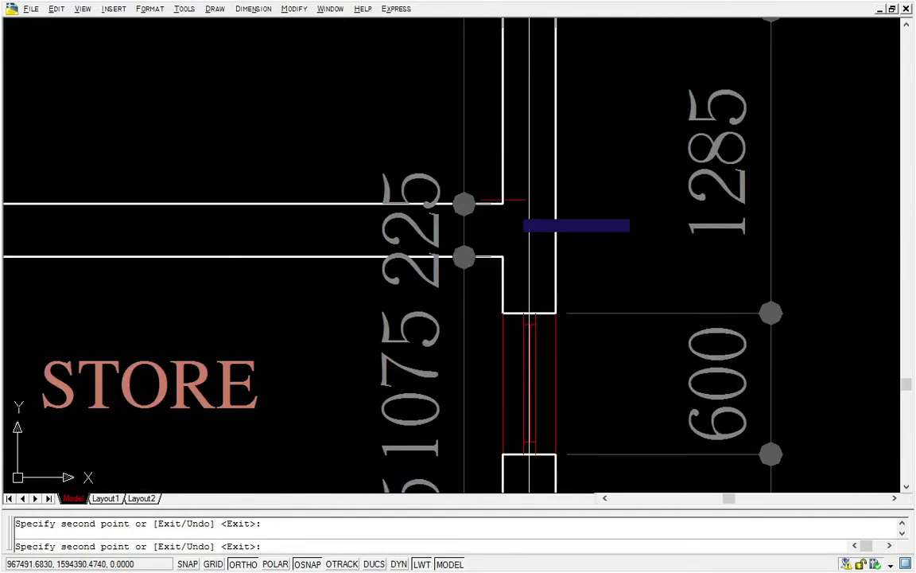
click(503, 204)
Step: Try placing a copy at the lounge's lower-left wall end beside the window, and undo it
scroll(606, 214, down, 9)
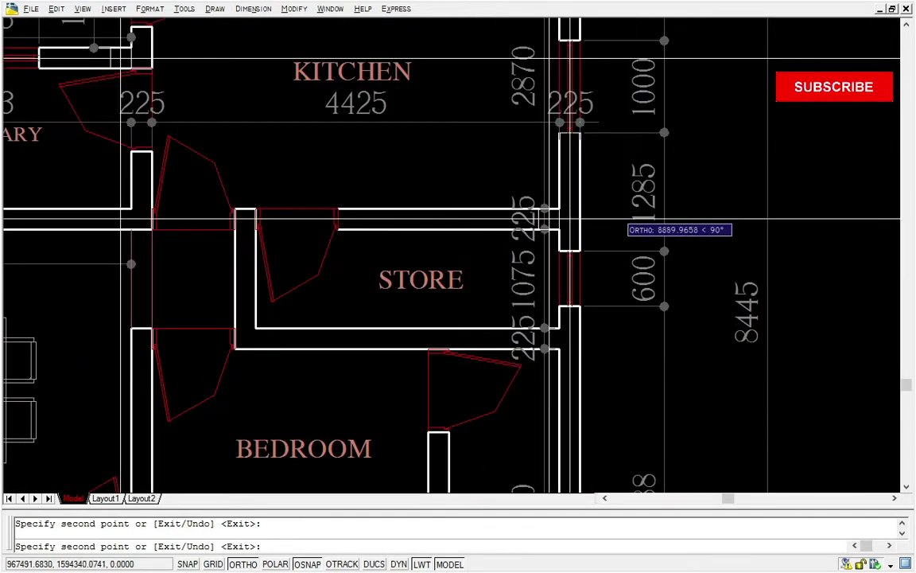
middle_drag(688, 274, 915, 236)
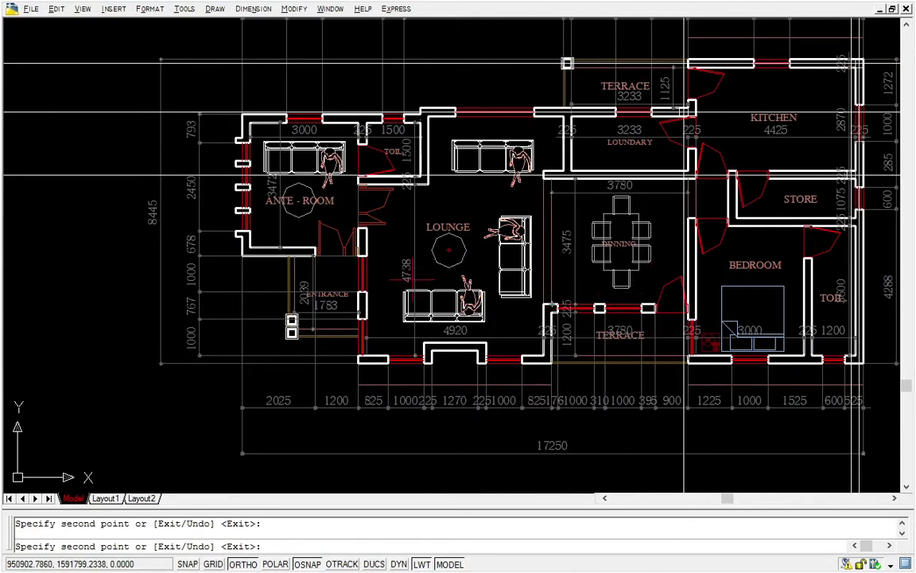
scroll(388, 359, up, 8)
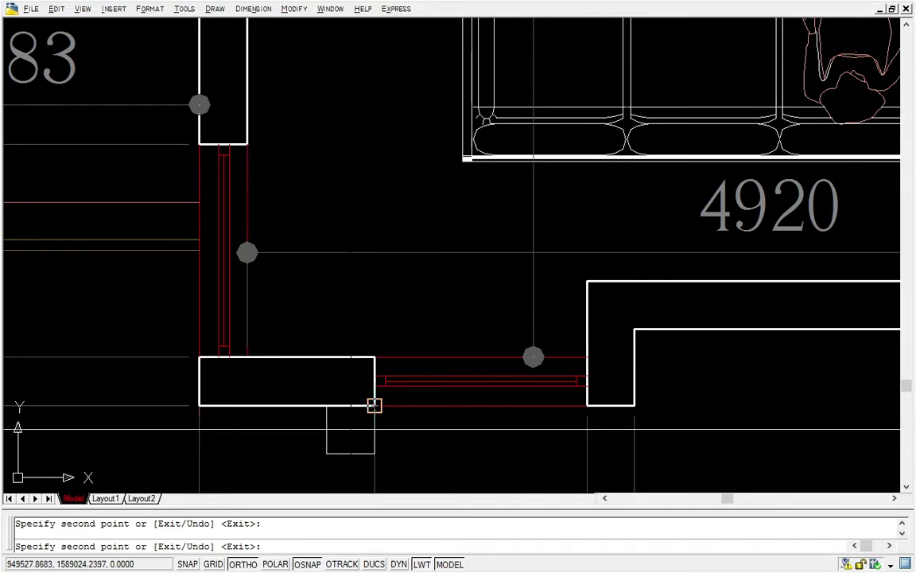
key(ctrl+z)
Step: Place another copy in the bedroom's lower outer wall, at the wall end beside the 1000 mm window
scroll(368, 314, down, 4)
middle_drag(524, 236, 715, 106)
middle_drag(119, 438, 396, 200)
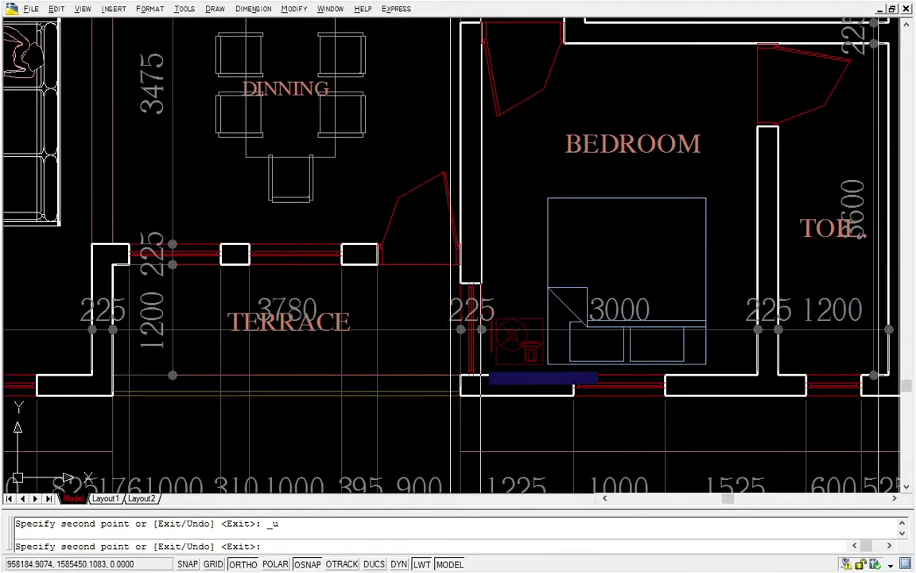
scroll(560, 410, up, 4)
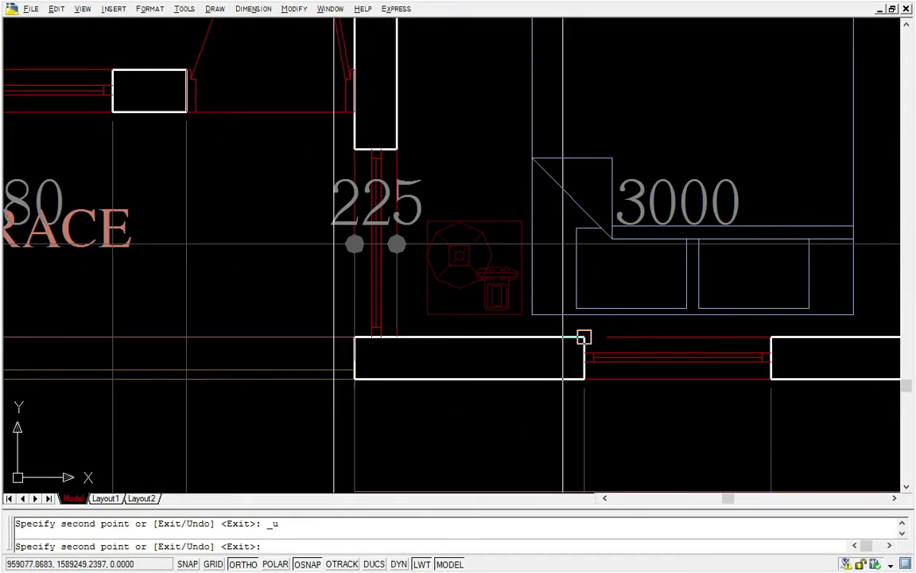
Step: Place another copy where the wall between the bedroom and its toilet meets the lower outer wall
scroll(564, 362, down, 8)
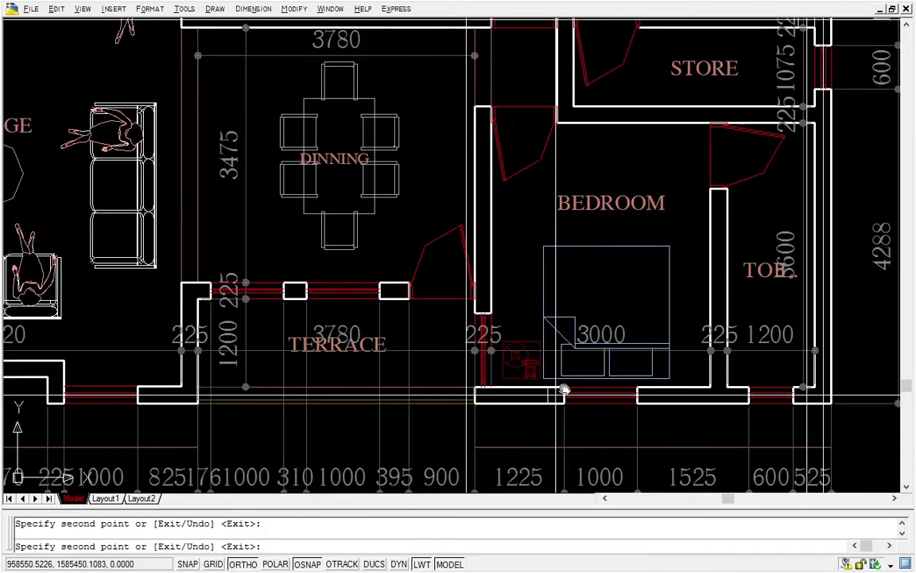
scroll(422, 322, down, 1)
middle_drag(433, 329, 554, 362)
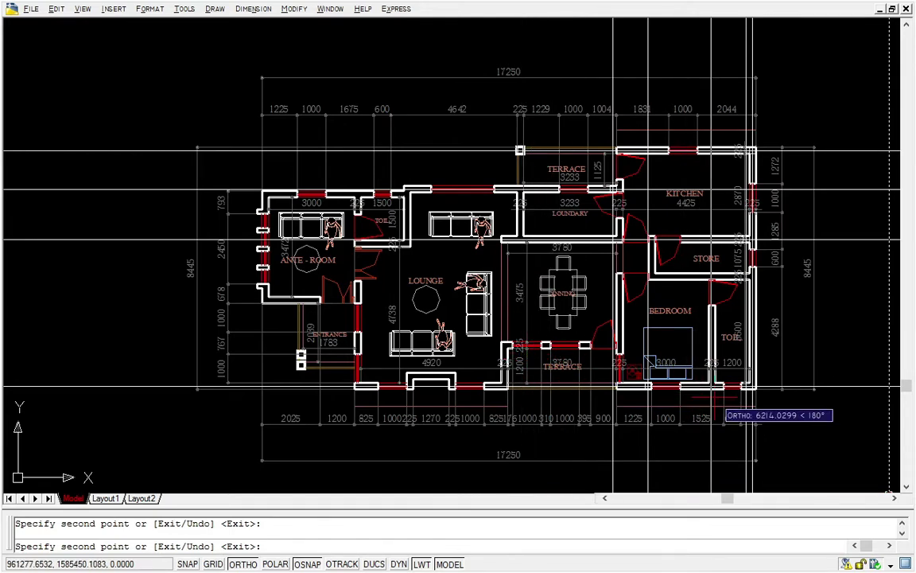
scroll(713, 392, up, 6)
scroll(714, 334, up, 3)
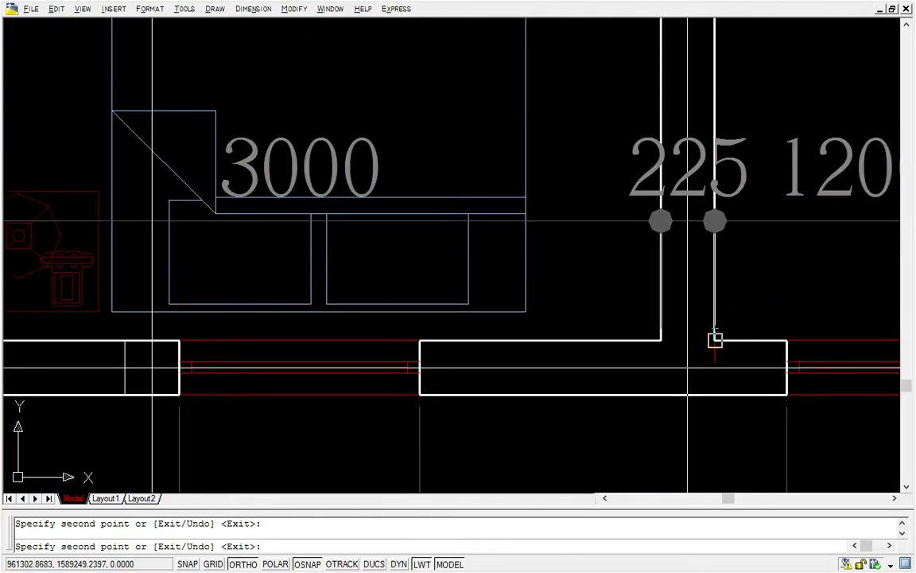
Step: Place another copy at the lower end of the wall between the dining room and bedroom, above the side window
scroll(688, 221, down, 8)
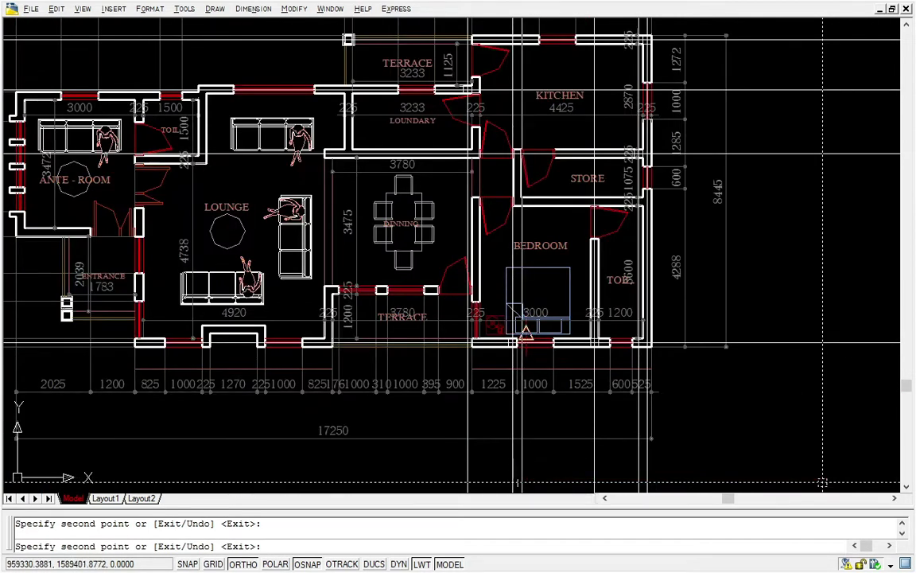
middle_drag(693, 388, 863, 437)
scroll(645, 348, up, 4)
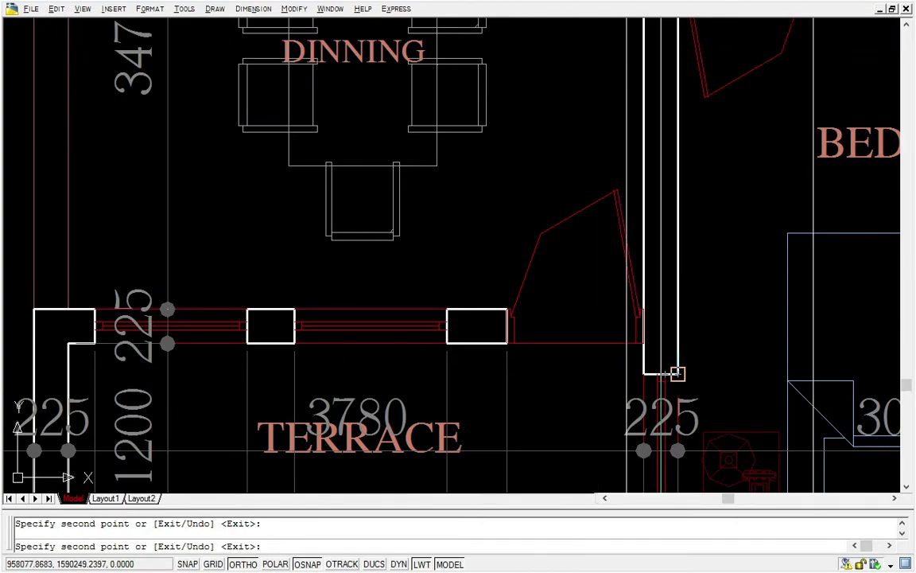
Step: Place another column copy at the lounge's lower-left outer wall corner, beside the 1000 mm window
scroll(674, 369, down, 4)
scroll(674, 318, down, 2)
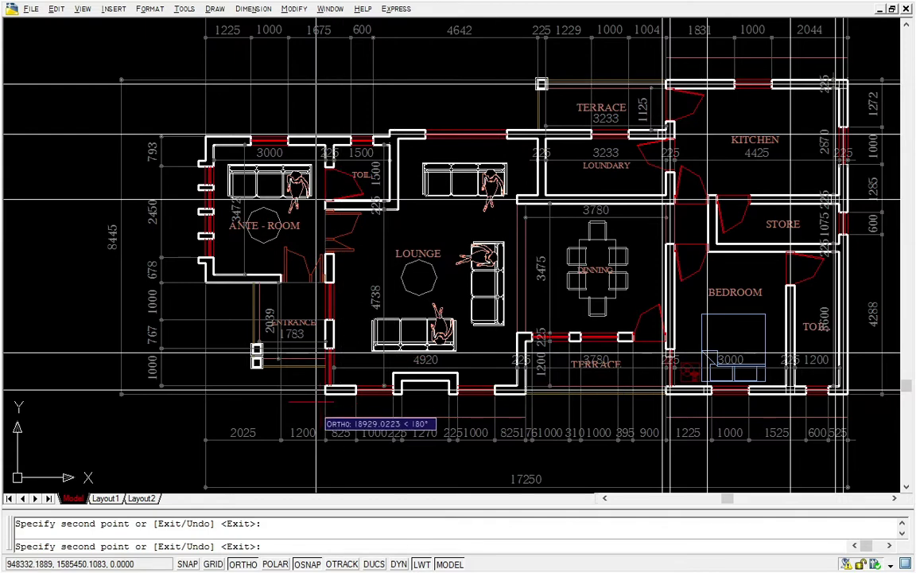
scroll(328, 388, up, 6)
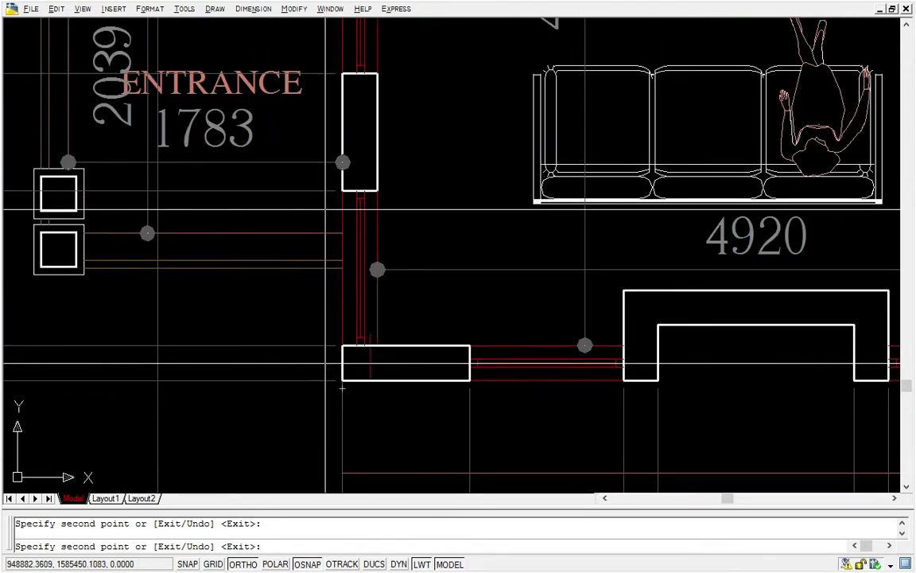
scroll(382, 334, up, 2)
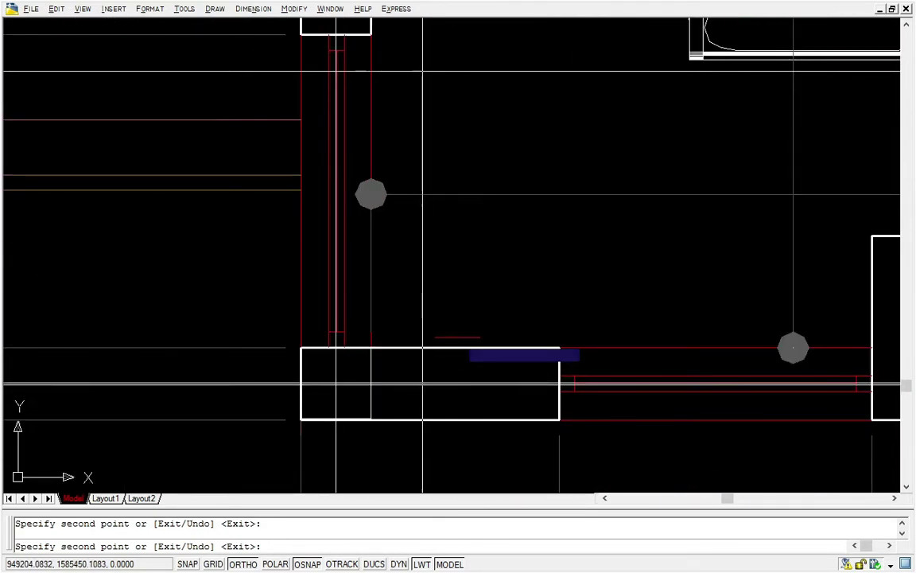
Step: Place another column copy at the ante-room's lower-left wall corner
scroll(462, 329, down, 5)
middle_drag(464, 325, 476, 366)
scroll(426, 300, up, 2)
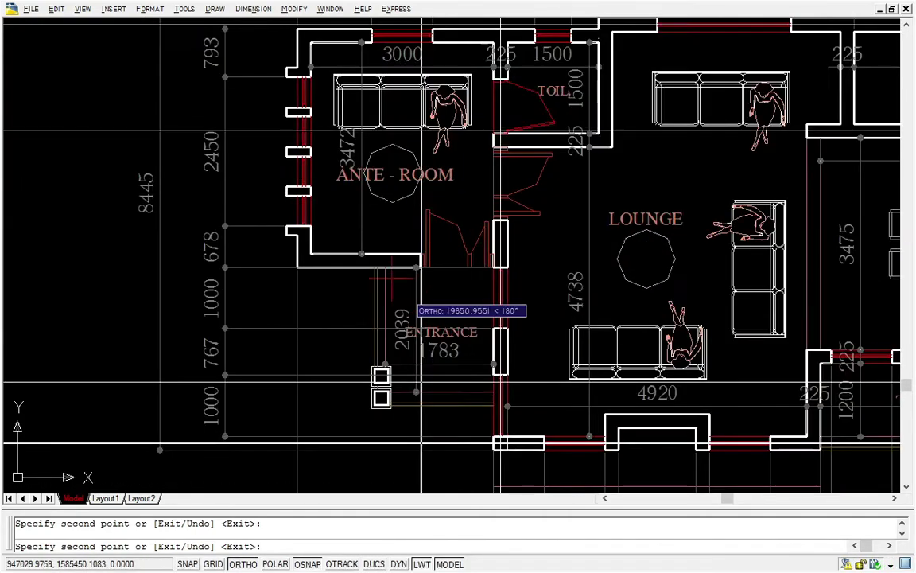
scroll(390, 277, up, 6)
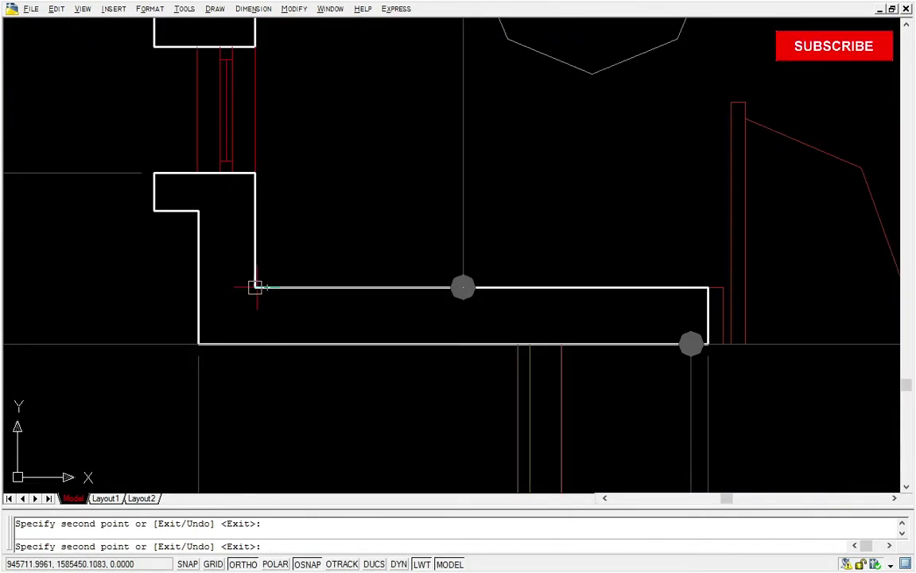
Step: Try placing a copy at the lower-right corner of the toilet beside the lounge, and undo it
scroll(255, 286, down, 8)
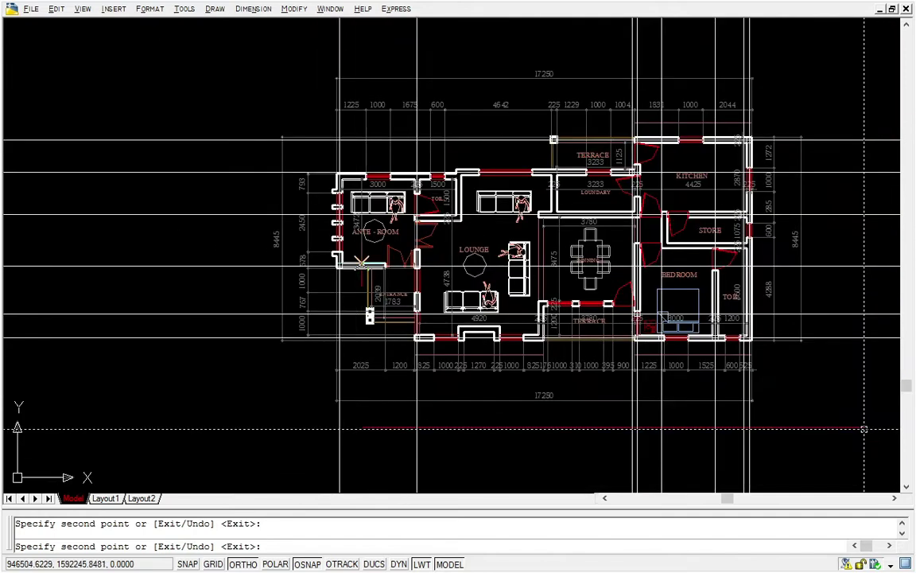
scroll(676, 367, down, 2)
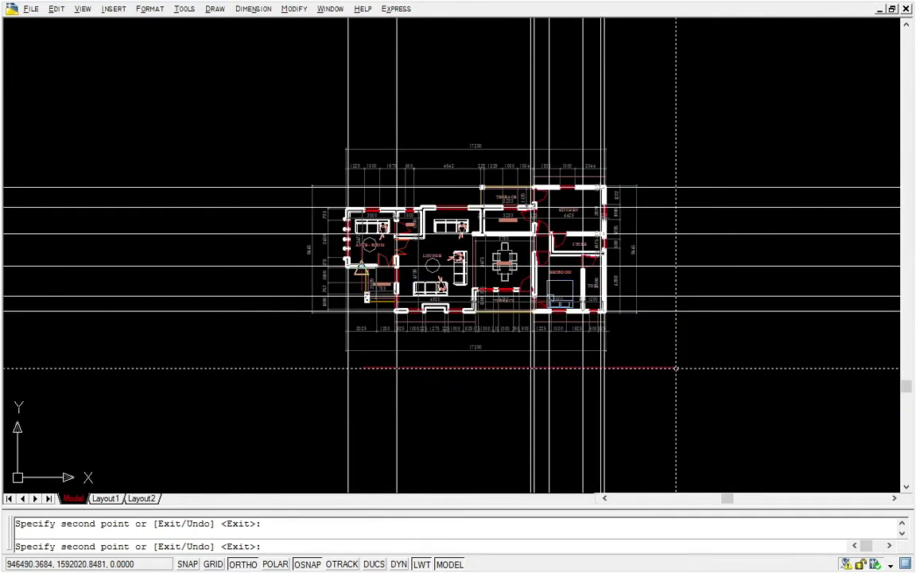
scroll(555, 221, up, 10)
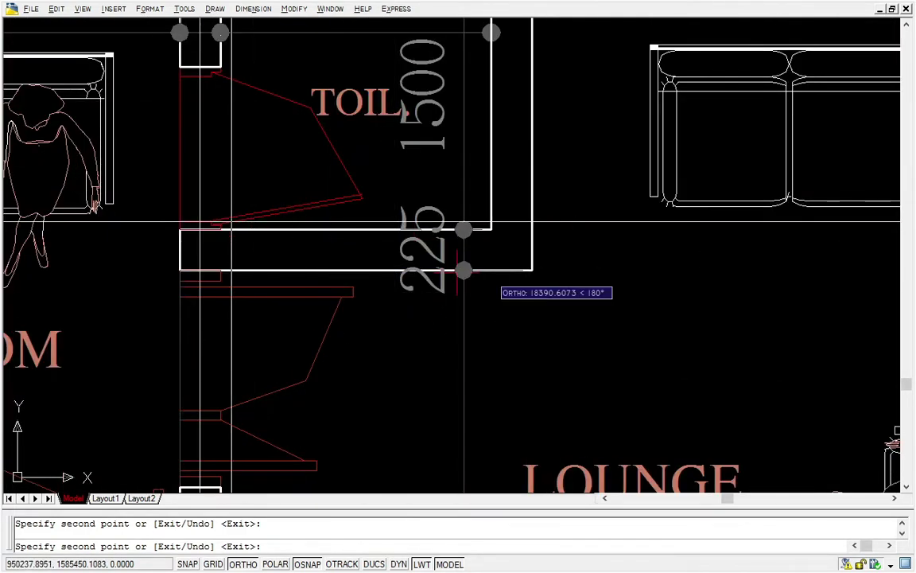
click(531, 270)
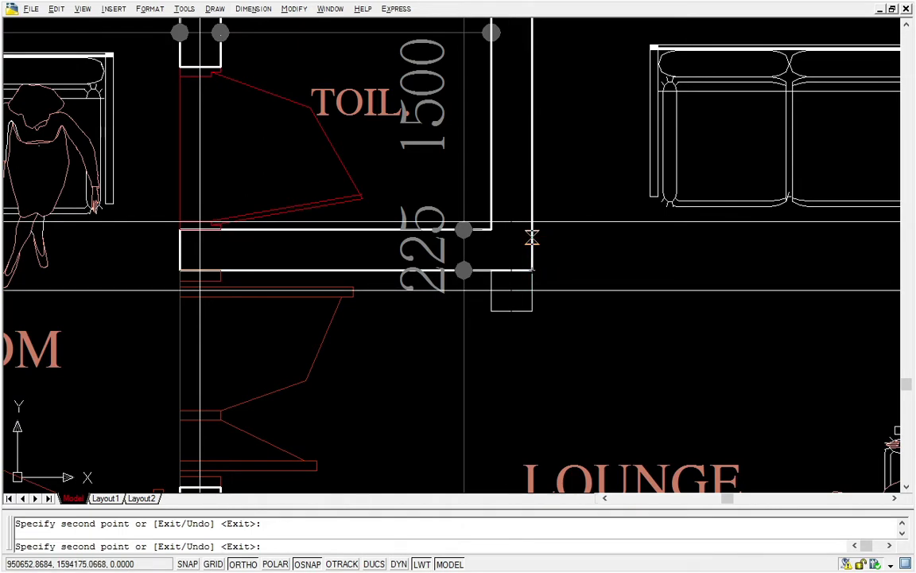
key(ctrl+z)
Step: Place one copy directly below and one beside the left end of the wall between the toilet and lounge, and end copying
scroll(507, 263, down, 5)
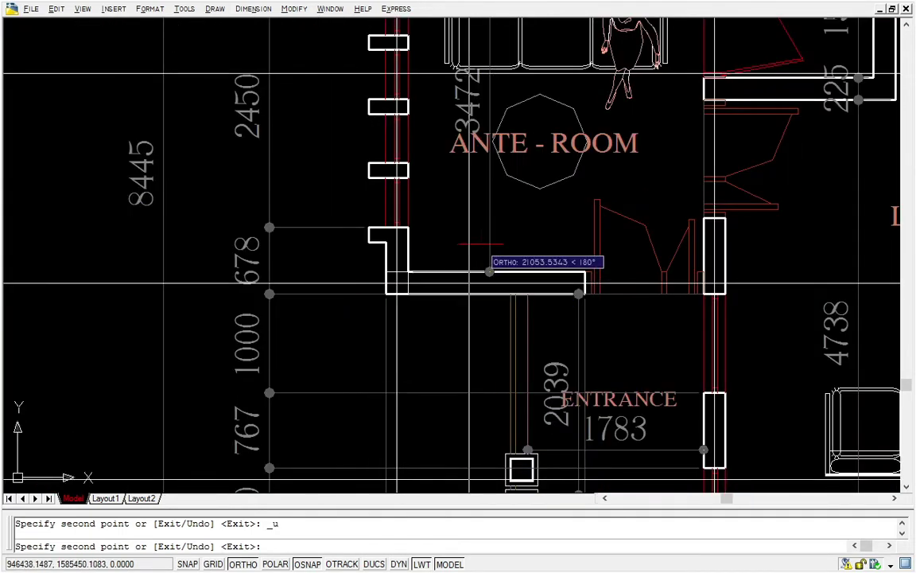
middle_drag(481, 244, 286, 356)
scroll(552, 220, down, 2)
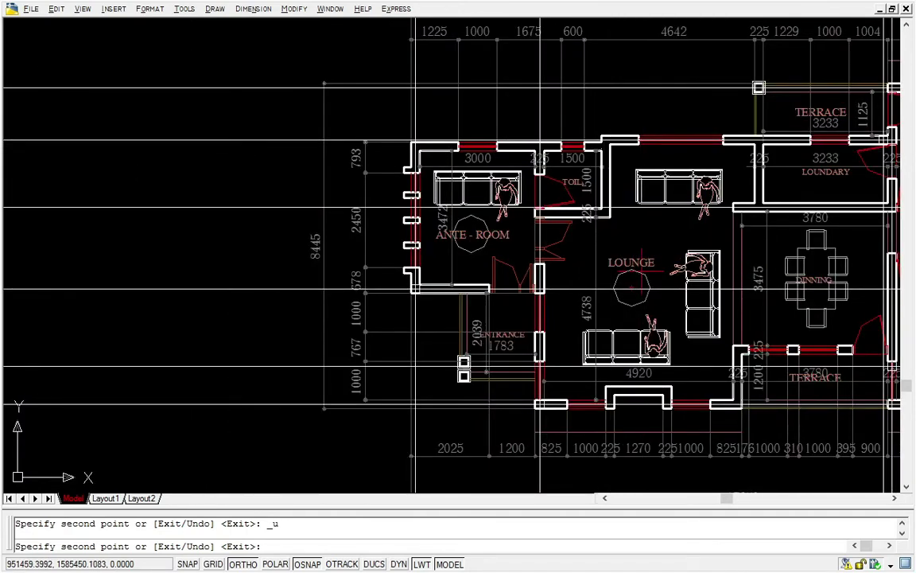
middle_drag(821, 354, 640, 272)
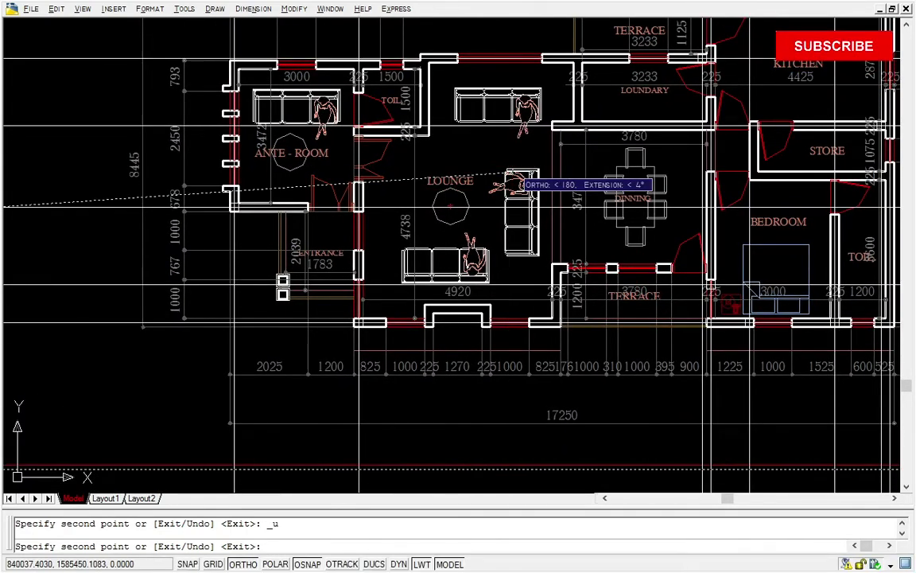
middle_drag(513, 194, 526, 229)
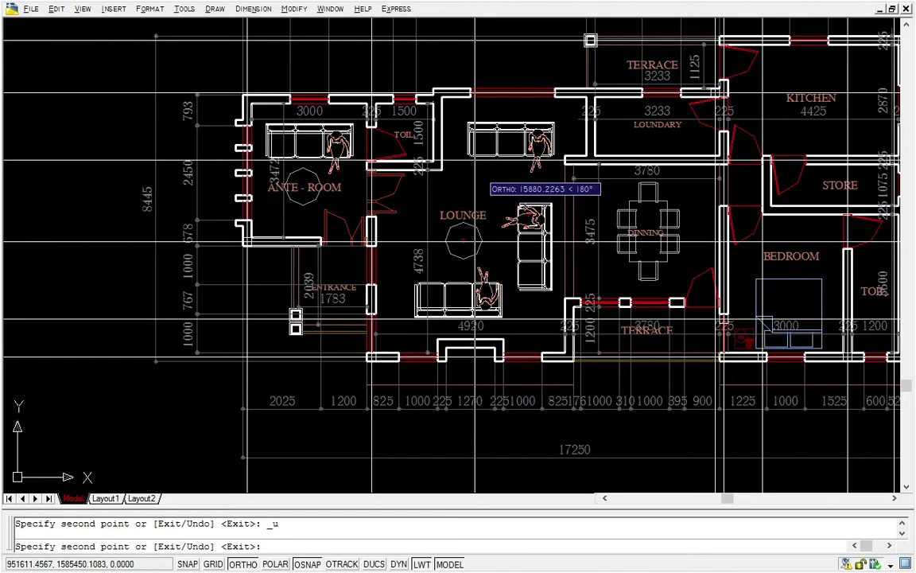
scroll(482, 181, up, 5)
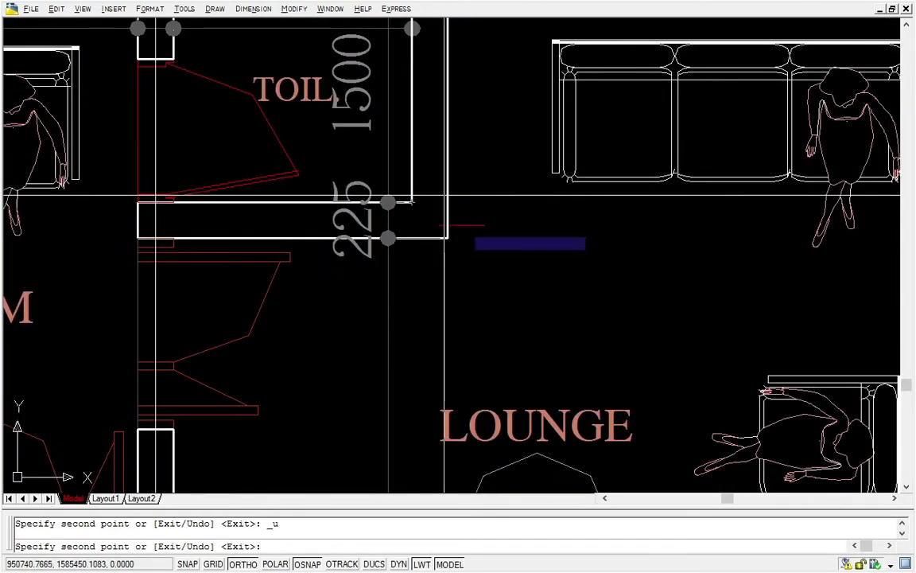
scroll(225, 204, up, 2)
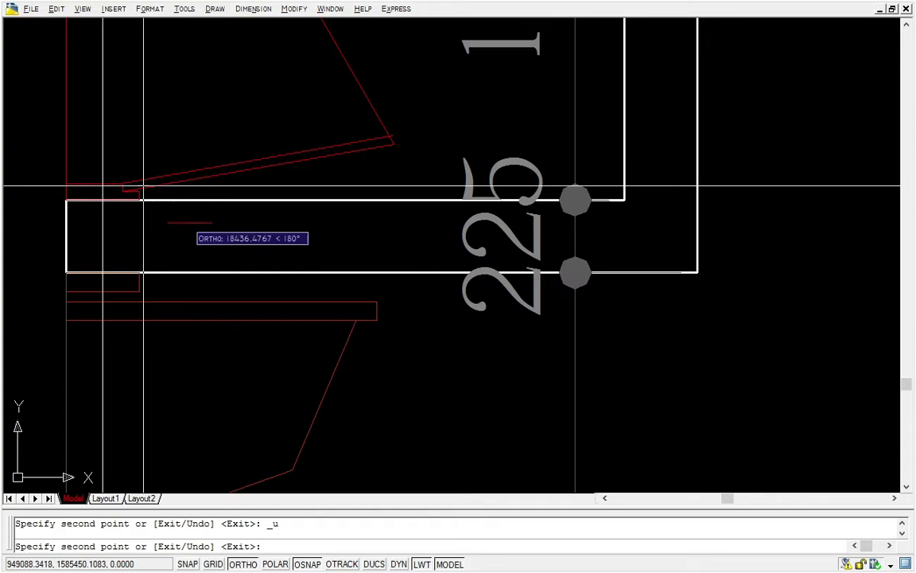
click(139, 271)
scroll(360, 207, down, 4)
scroll(243, 206, up, 5)
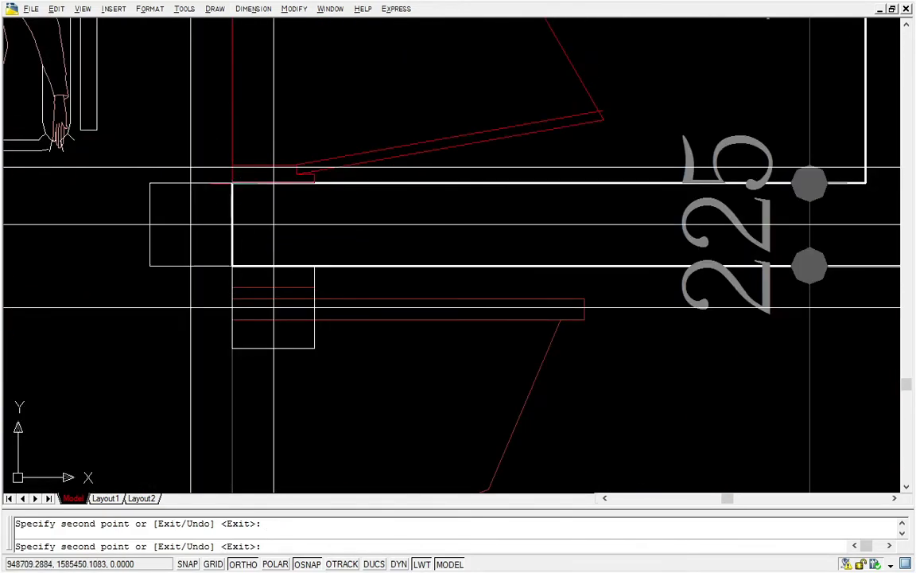
key(Escape)
Step: Erase the horizontal construction line running through the copy below the toilet wall's left end
scroll(393, 191, down, 2)
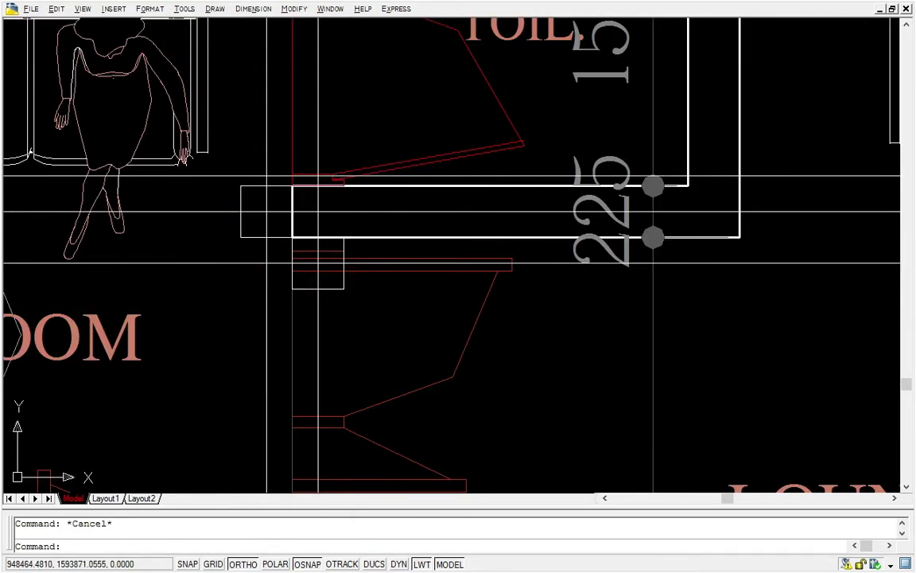
click(232, 263)
text(e)
key(Return)
scroll(331, 290, up, 3)
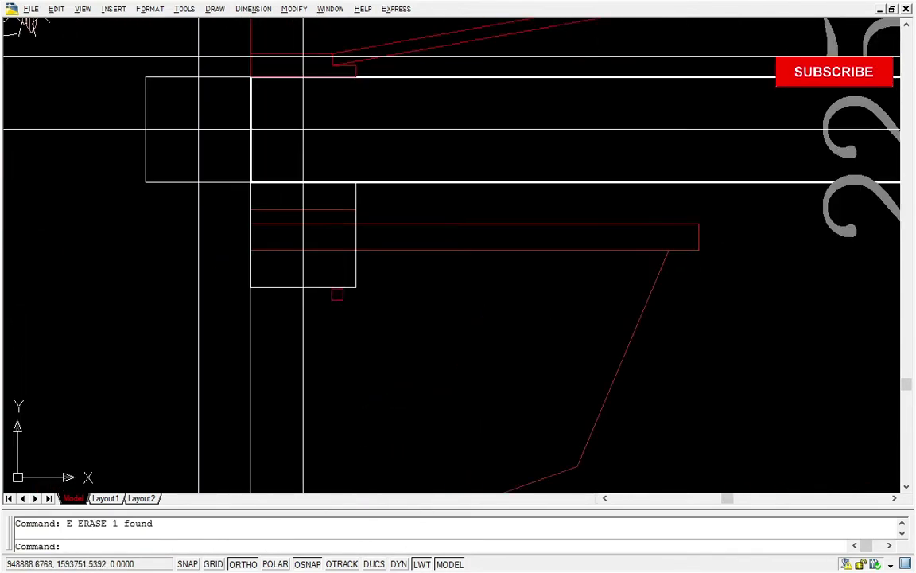
Step: Erase the square copy below the toilet wall's left end together with its vertical construction line
click(405, 327)
click(288, 257)
text(e)
key(Return)
scroll(288, 257, down, 5)
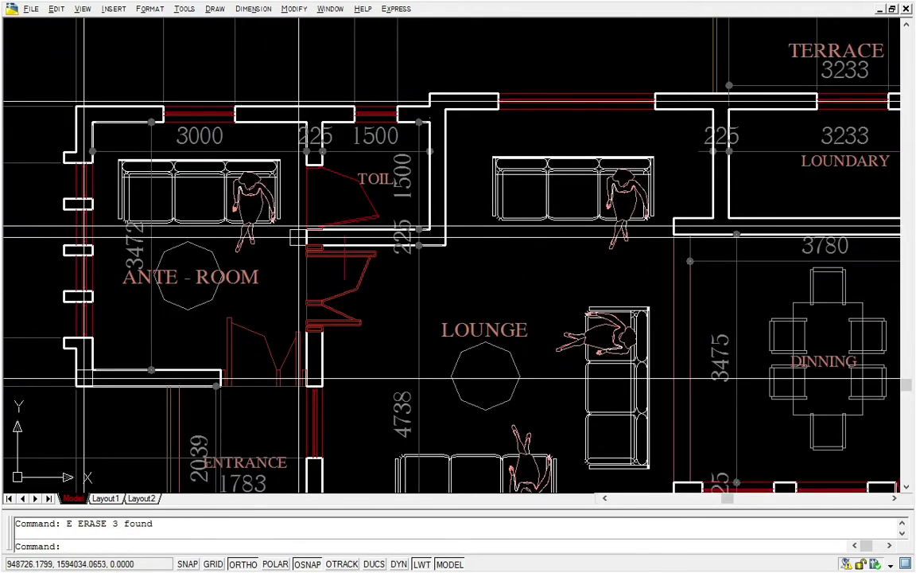
Step: Erase the remaining square copy beside the toilet wall's left end
scroll(302, 239, up, 3)
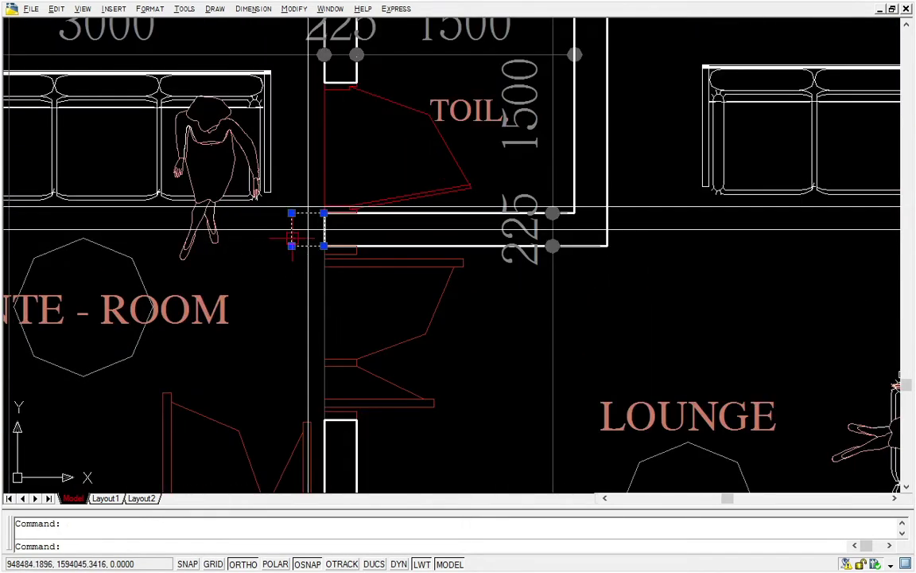
key(Return)
scroll(292, 236, down, 4)
scroll(385, 221, up, 2)
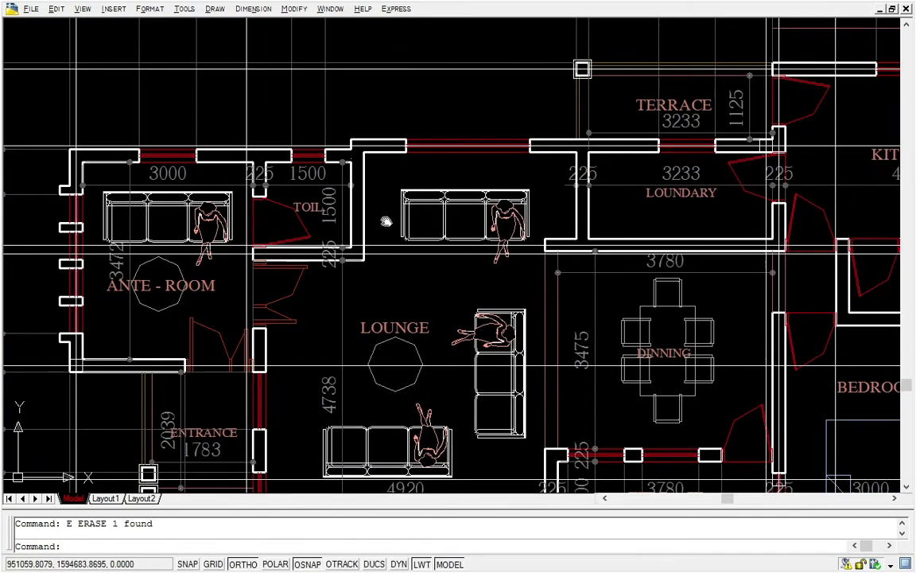
Step: Trim the horizontal construction line of the wall between laundry and dining room at that wall's left end
scroll(557, 257, up, 5)
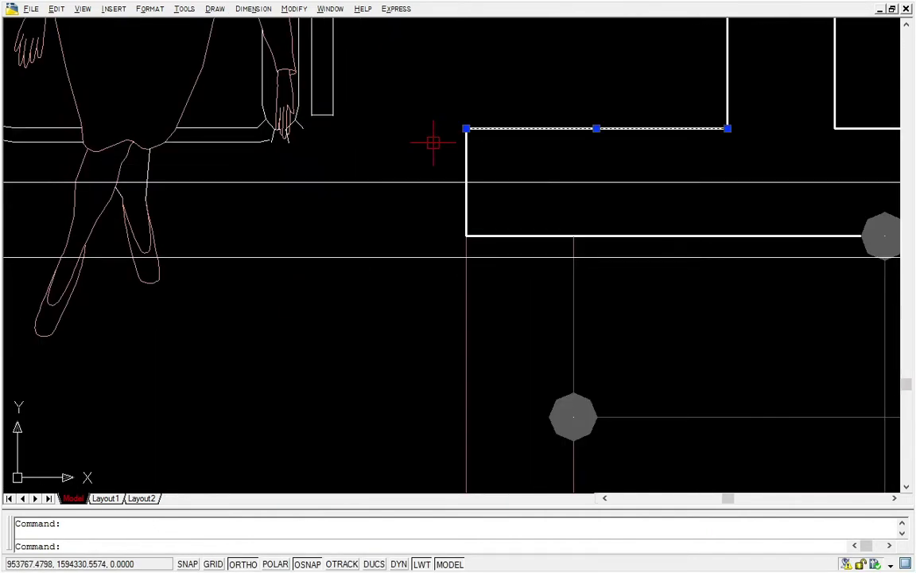
click(499, 166)
click(435, 116)
middle_drag(435, 116, 497, 166)
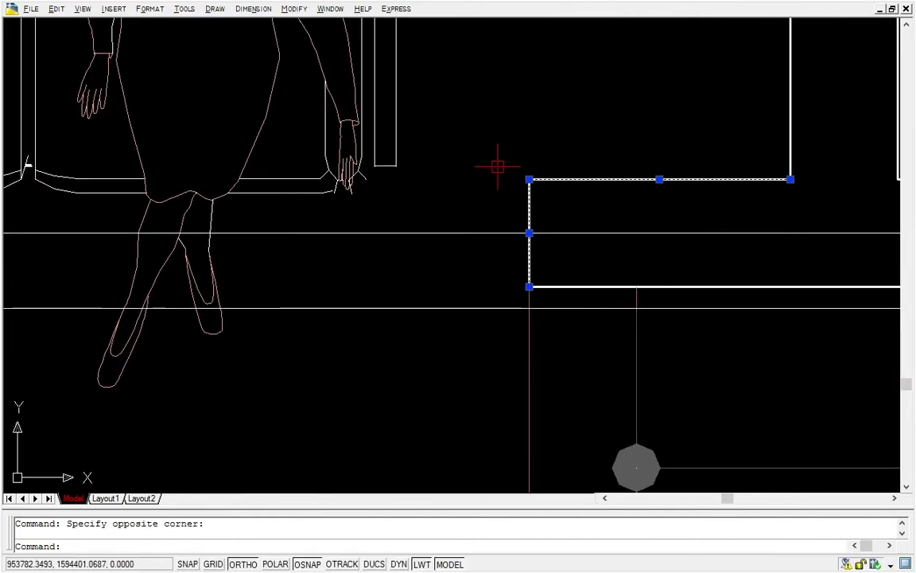
key(Return)
click(494, 180)
click(432, 257)
scroll(455, 239, down, 4)
key(Escape)
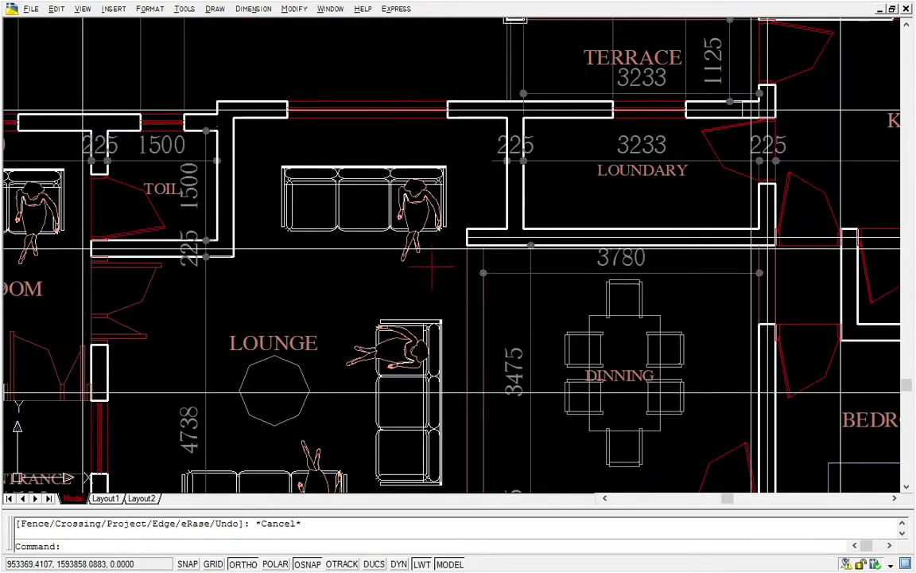
Step: Trim the horizontal construction line of the toilet's lower wall, using the wall's outer right edge as the cutting edge
middle_drag(431, 268, 622, 246)
scroll(381, 282, up, 5)
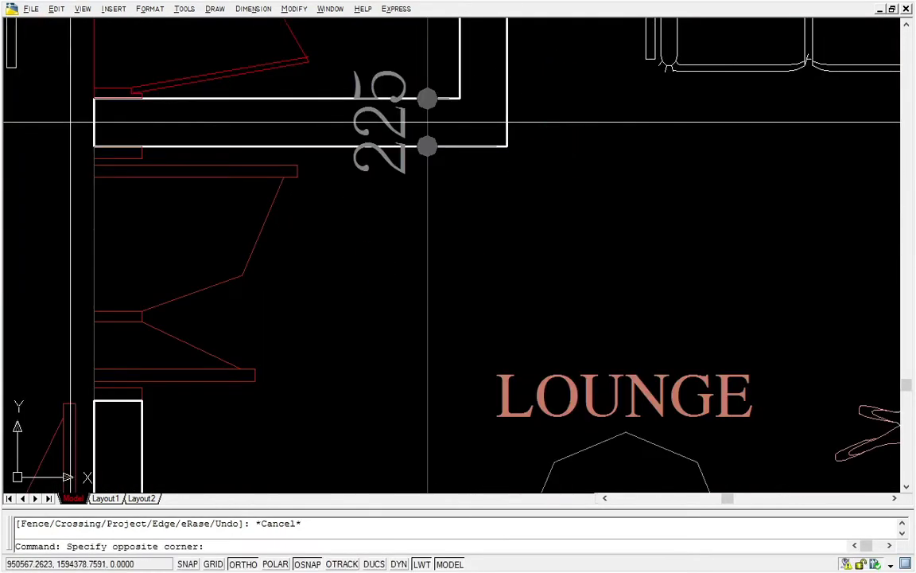
click(428, 123)
middle_drag(428, 123, 432, 185)
text(TR)
key(Return)
click(432, 186)
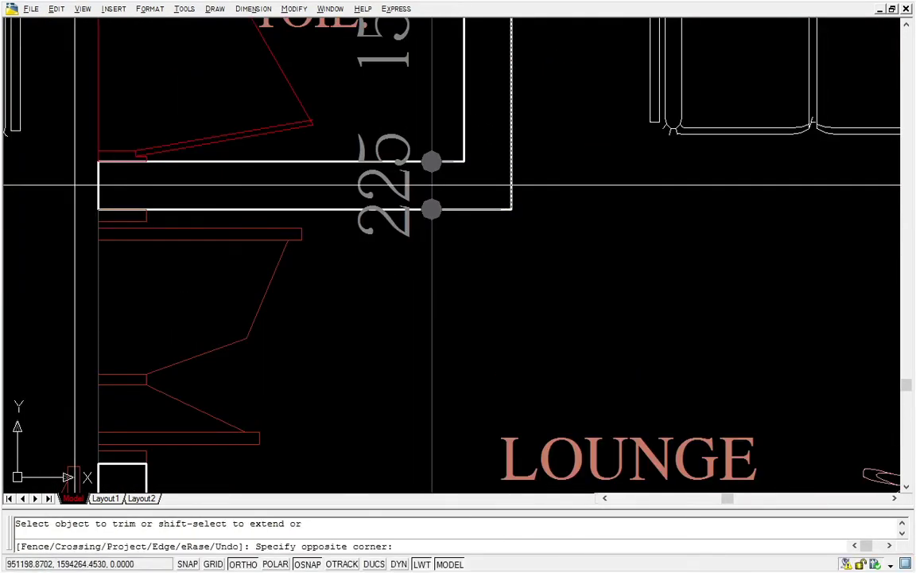
scroll(432, 185, down, 5)
key(Escape)
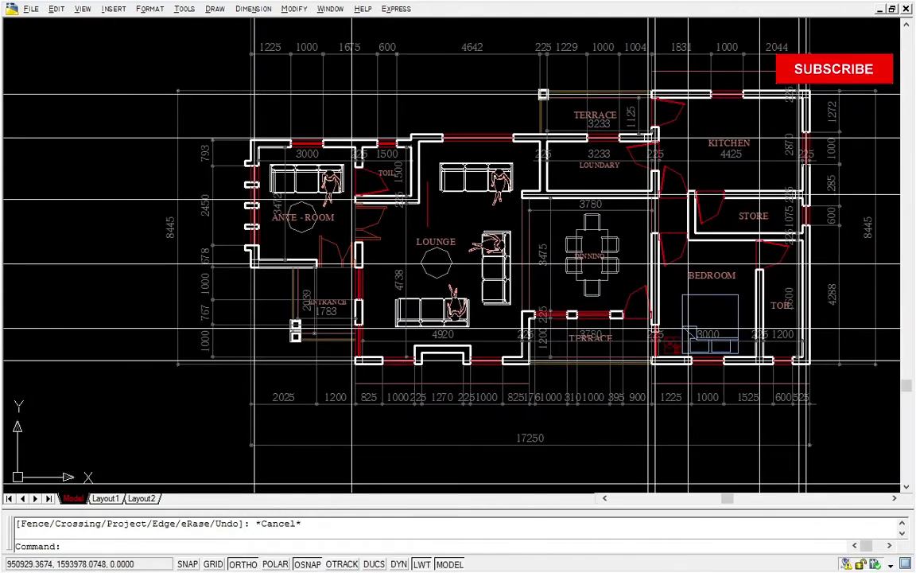
Step: Erase the square column where the wall between the bedroom and its toilet meets the lower outer wall
scroll(365, 124, up, 5)
scroll(442, 128, down, 3)
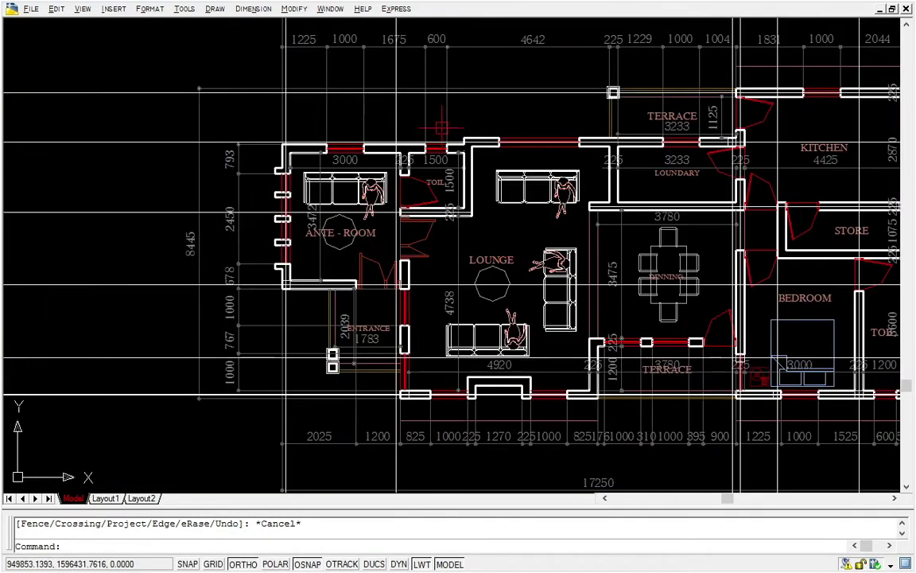
middle_drag(575, 120, 428, 152)
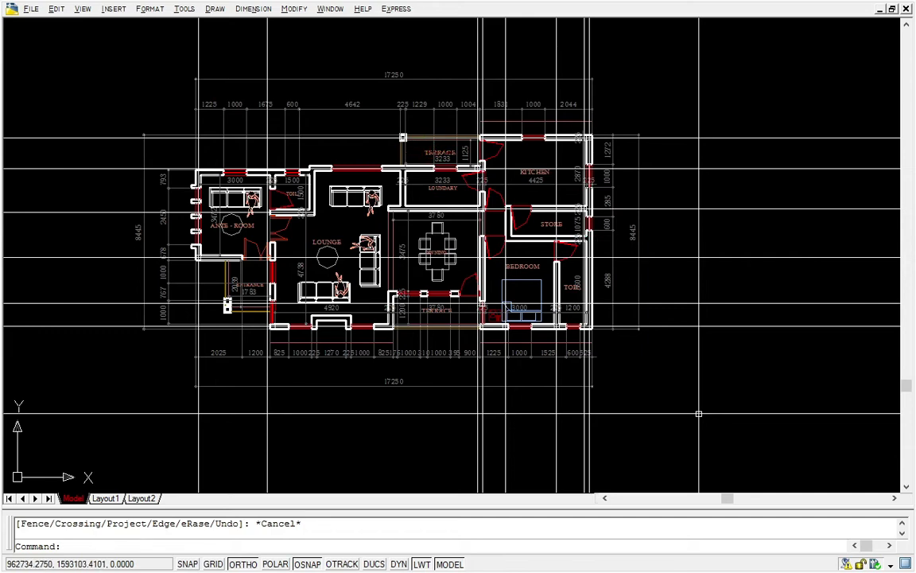
scroll(556, 360, up, 5)
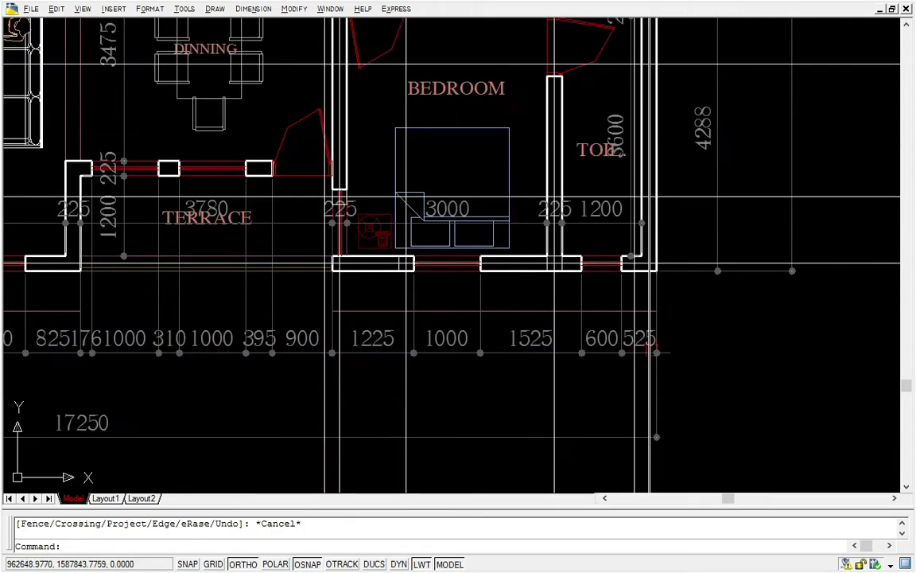
click(747, 262)
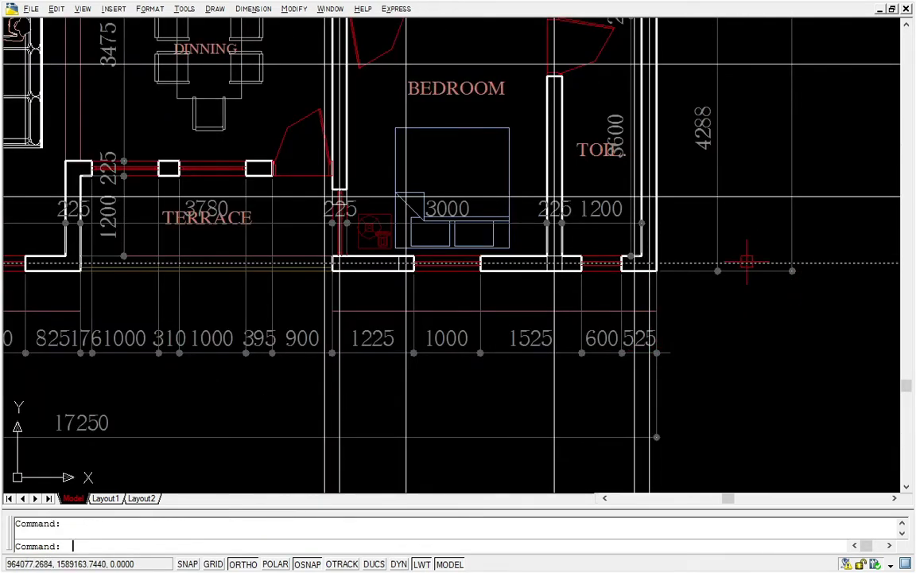
scroll(557, 259, up, 6)
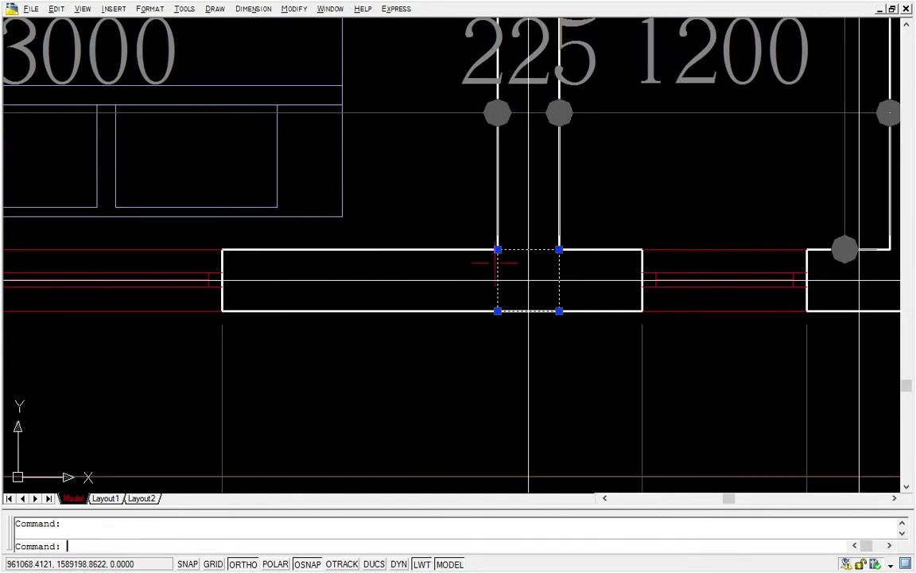
key(Delete)
Step: Erase the square column in the bedroom's lower outer wall beside the 1000 mm window
scroll(495, 262, down, 4)
middle_drag(393, 264, 609, 280)
scroll(609, 280, up, 5)
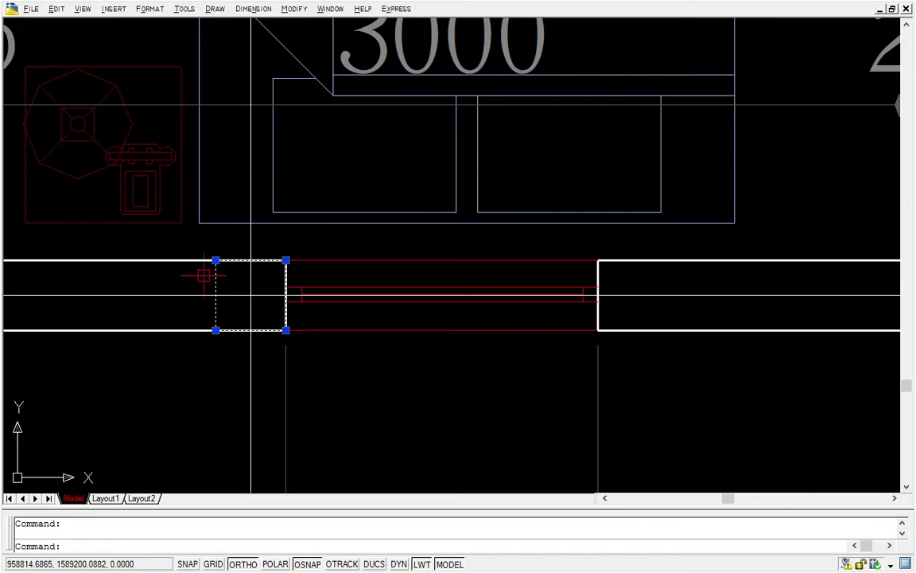
click(204, 275)
scroll(319, 274, down, 5)
key(Escape)
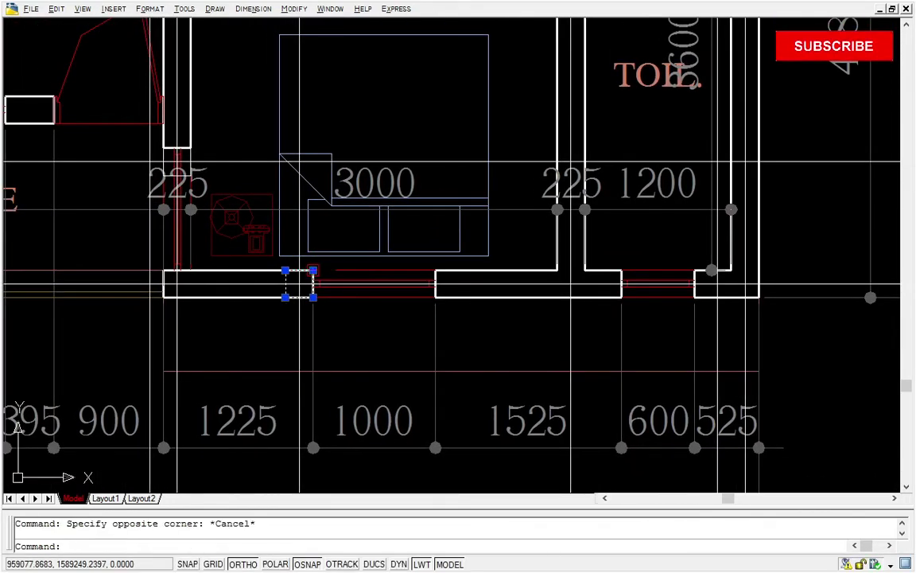
key(space)
middle_drag(307, 288, 485, 361)
scroll(402, 284, down, 4)
scroll(374, 270, up, 3)
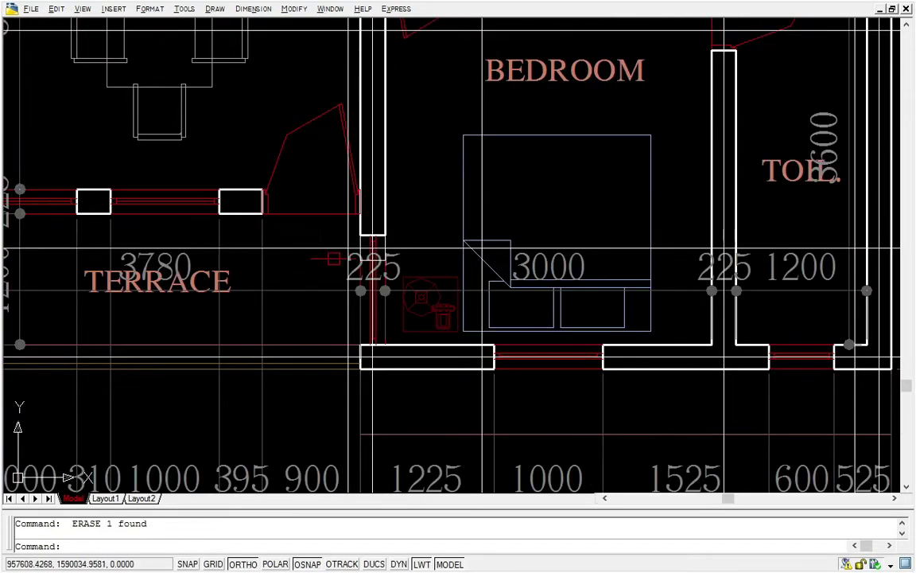
Step: Examine the construction lines at the bedroom's terrace-side wall and across the whole floor plan for misplaced ones
scroll(354, 242, up, 6)
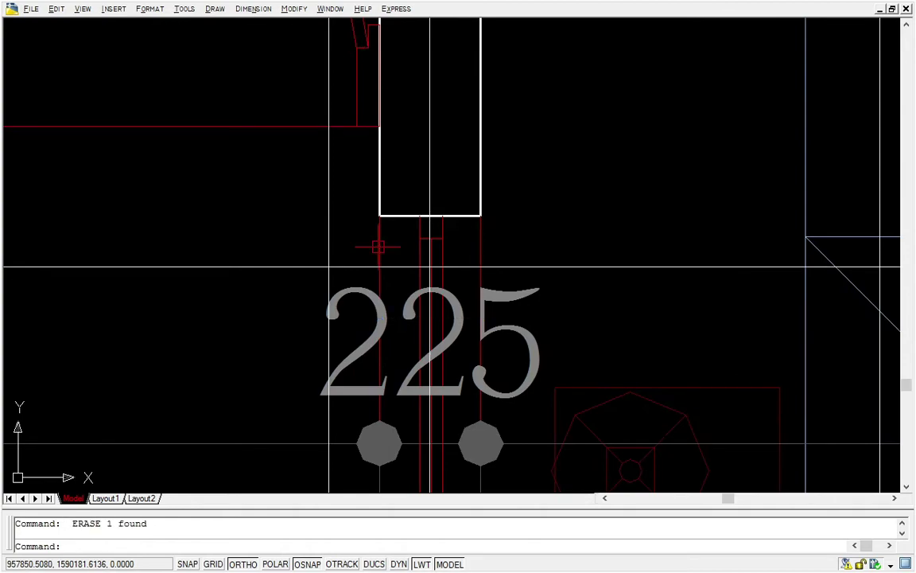
scroll(377, 246, down, 6)
middle_drag(378, 247, 339, 461)
scroll(408, 200, down, 4)
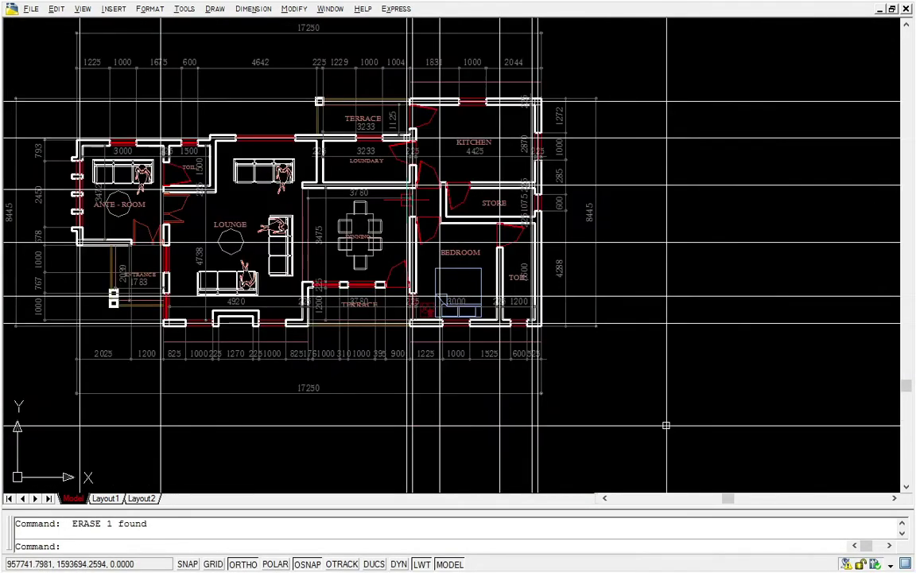
scroll(409, 375, up, 3)
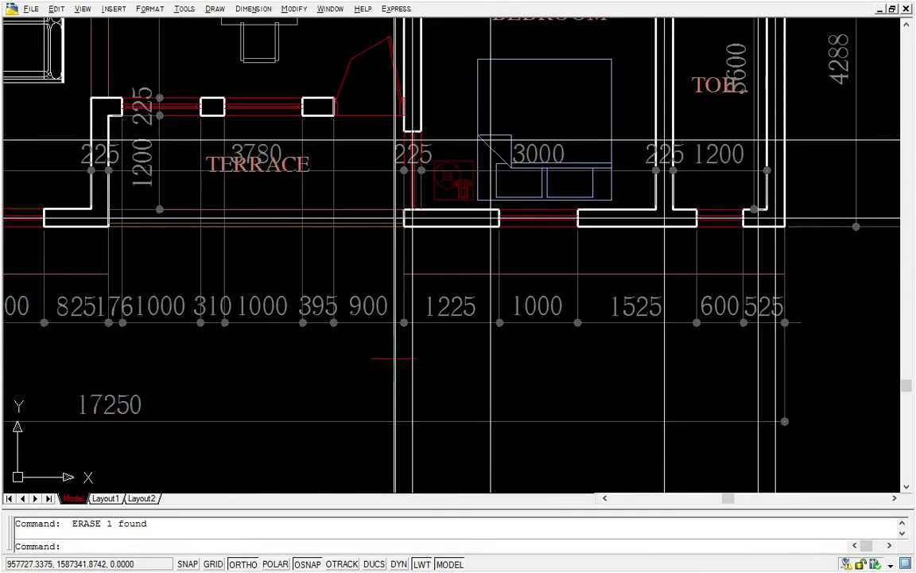
scroll(394, 359, down, 4)
middle_drag(440, 368, 487, 423)
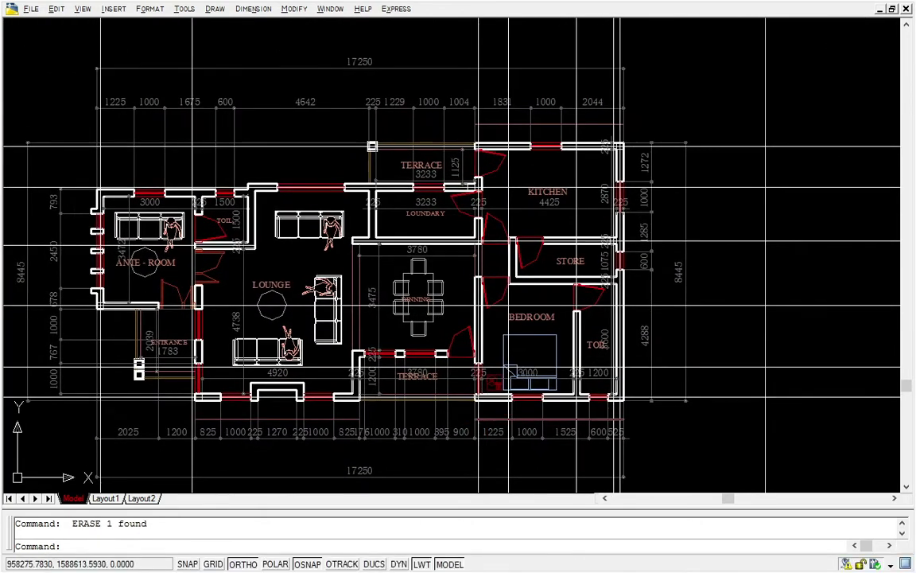
middle_drag(444, 325, 578, 257)
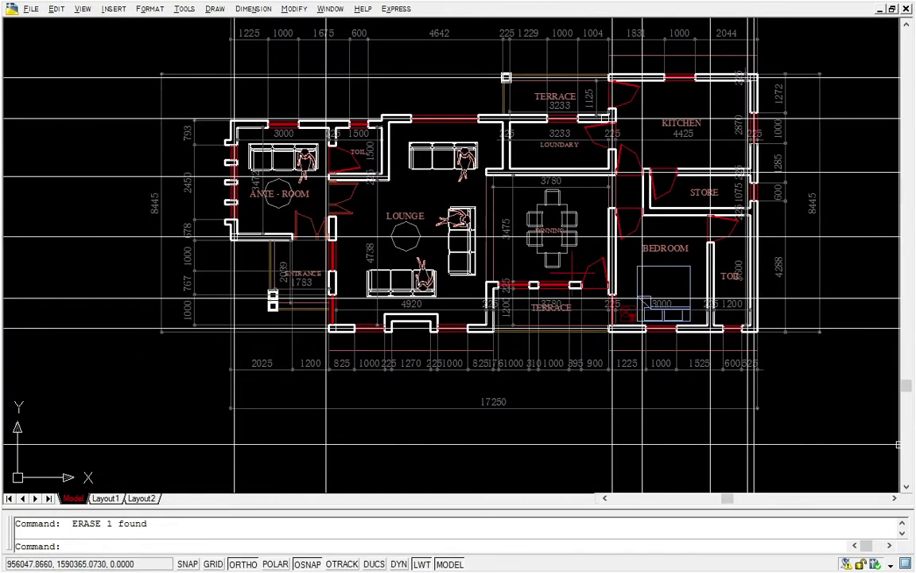
Step: Erase the misaligned vertical construction line beside the wall between the ante-room and the lounge
scroll(298, 226, up, 3)
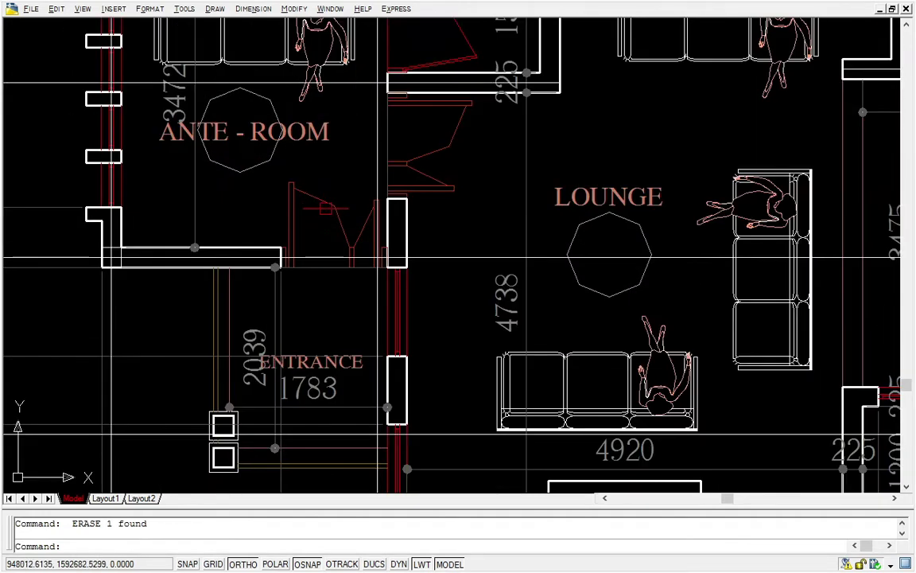
click(379, 170)
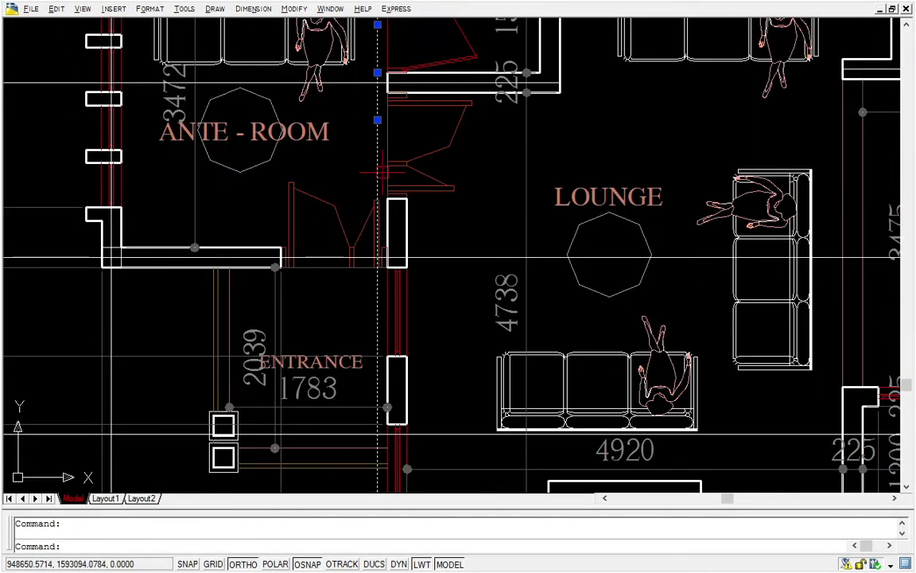
scroll(383, 171, down, 2)
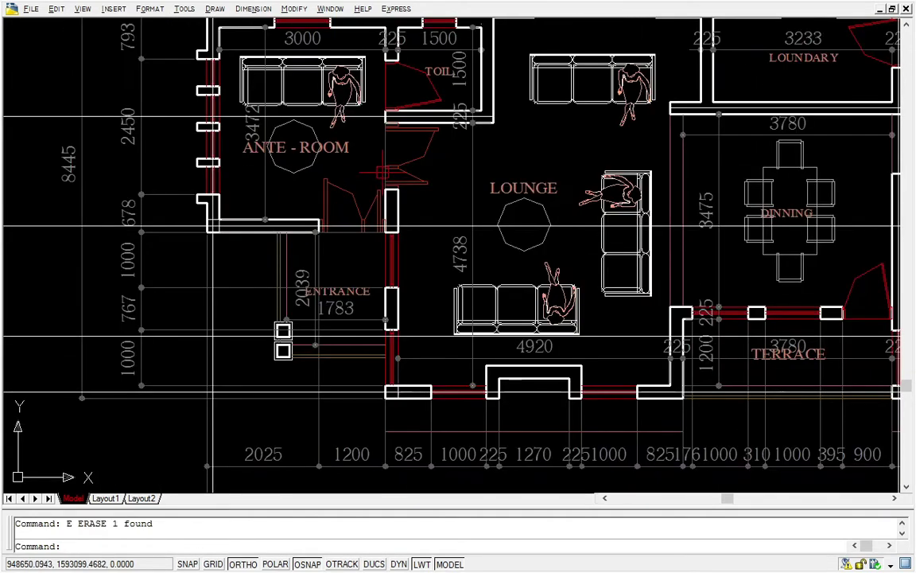
Step: Copy the ante-room's outer vertical construction line from the wall's lower outer corner to the matching corner of the lounge's entrance-side wall
scroll(239, 243, up, 5)
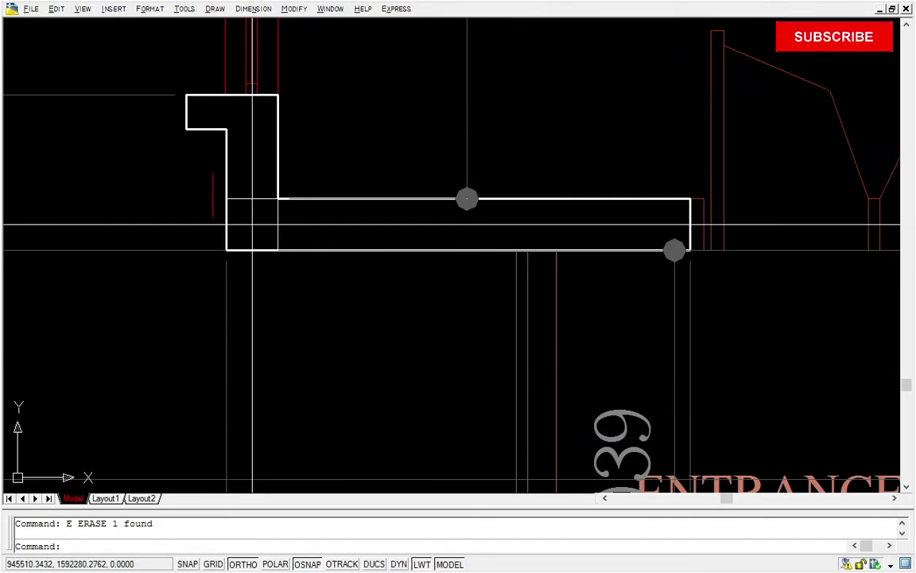
click(264, 190)
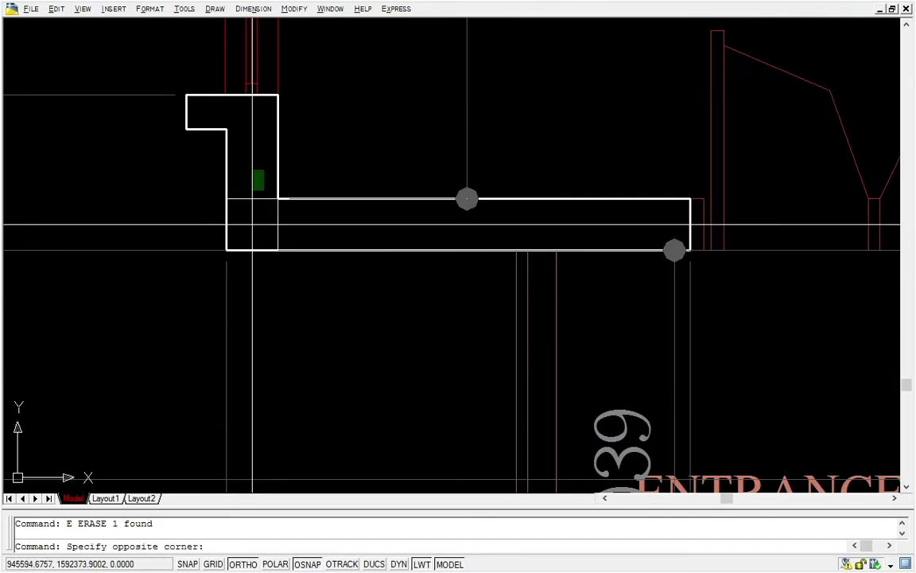
click(250, 167)
right_click(250, 166)
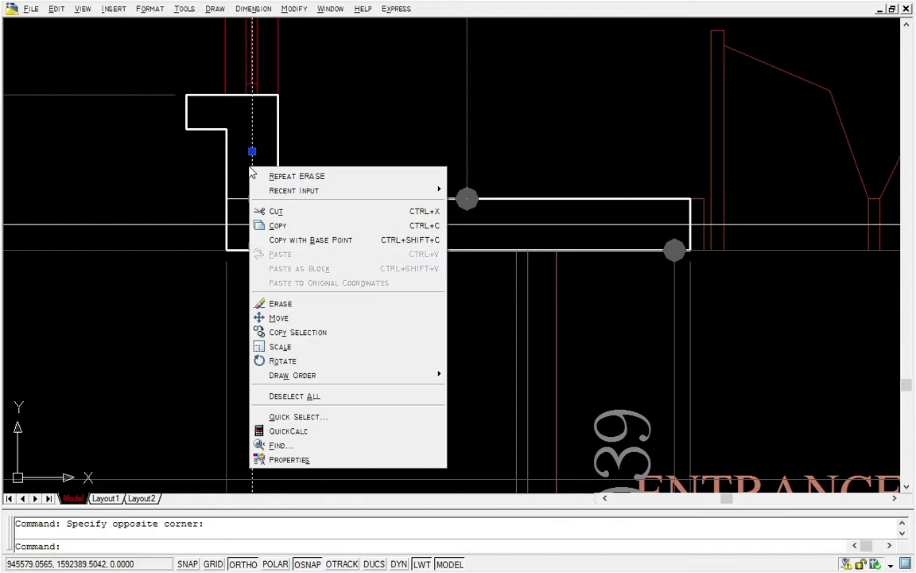
click(297, 331)
click(227, 249)
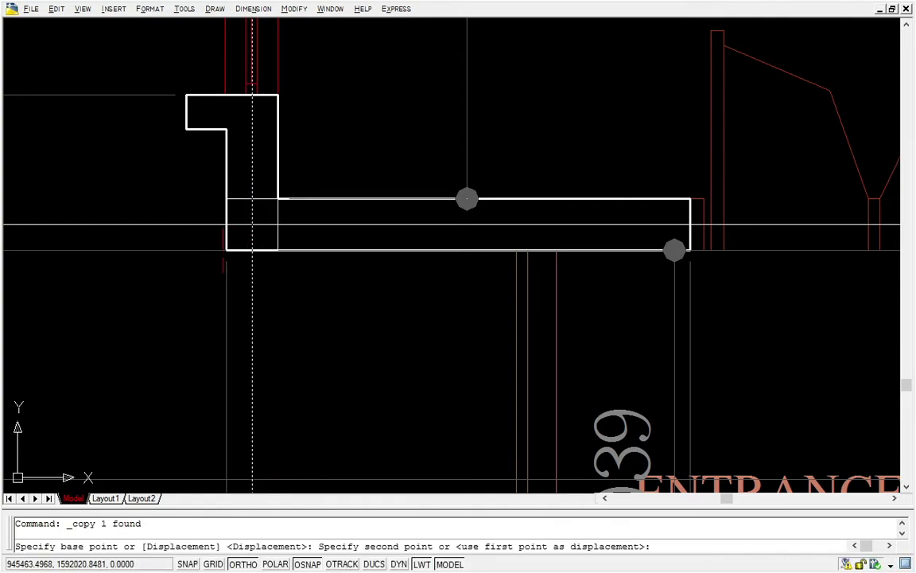
scroll(556, 334, down, 3)
scroll(521, 374, up, 3)
scroll(514, 286, up, 2)
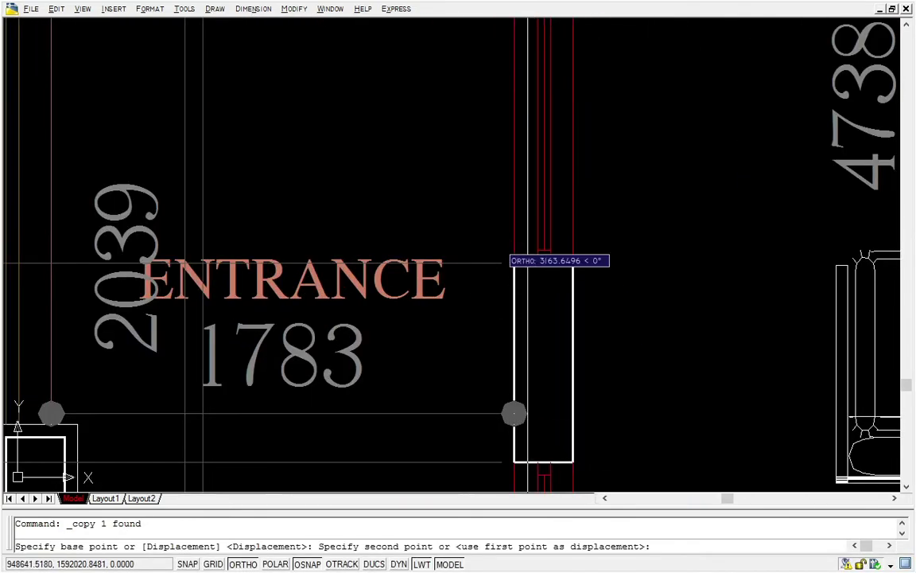
click(513, 263)
scroll(550, 239, down, 8)
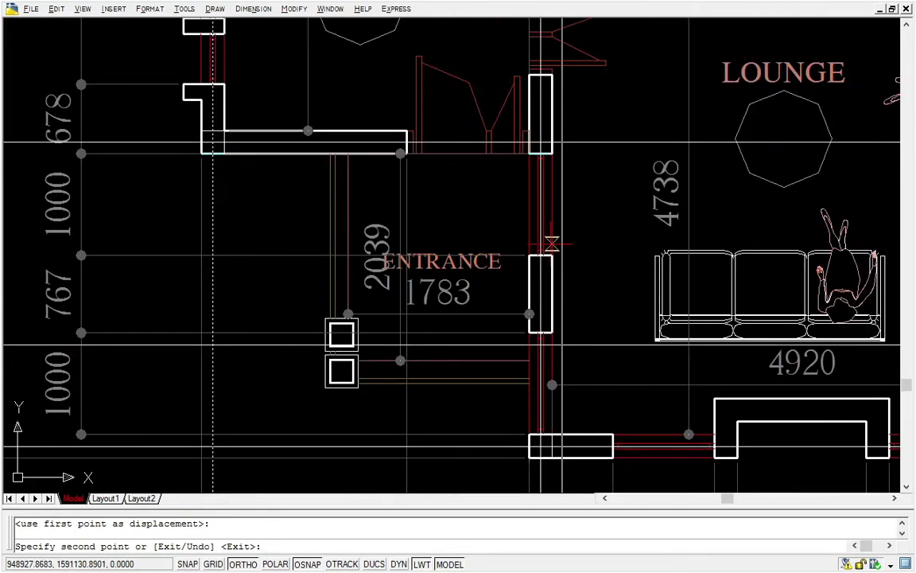
mouse_move(550, 241)
middle_down()
mouse_move(494, 280)
mouse_move(445, 290)
middle_up()
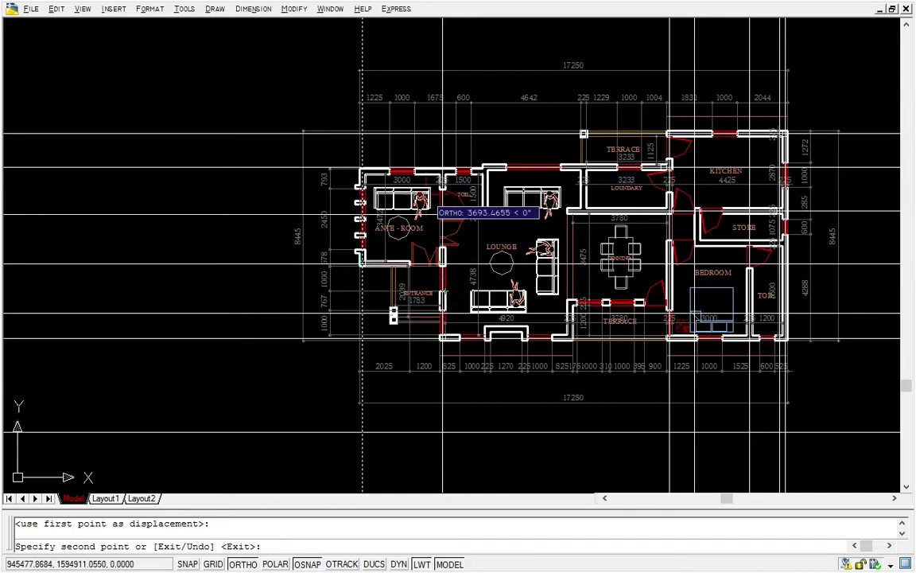
key(Escape)
Step: Trim the lounge's upper horizontal construction line where it extends over the toilet, using the short stepped wall edge as the cutting edge
scroll(477, 151, up, 6)
scroll(604, 235, up, 4)
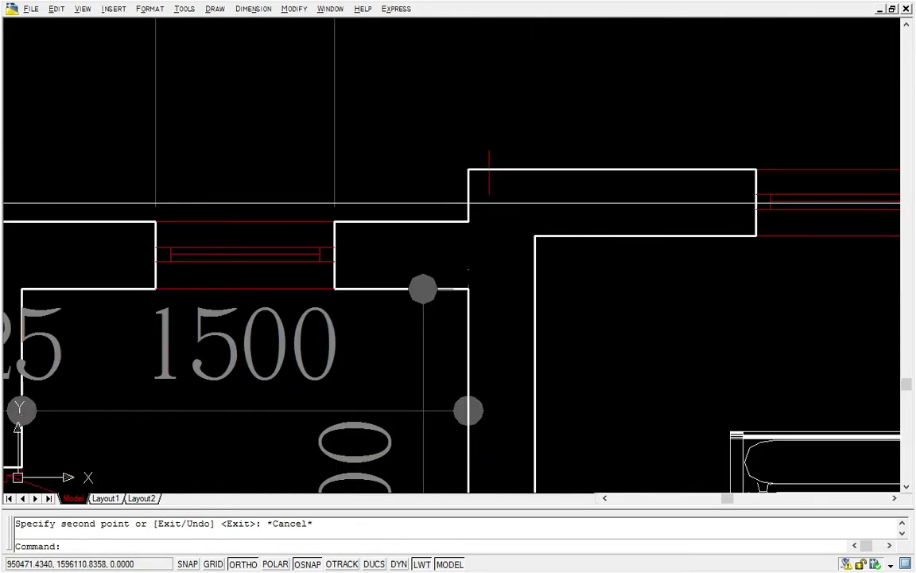
click(489, 170)
click(452, 187)
middle_drag(451, 186, 488, 208)
text(TR)
key(Return)
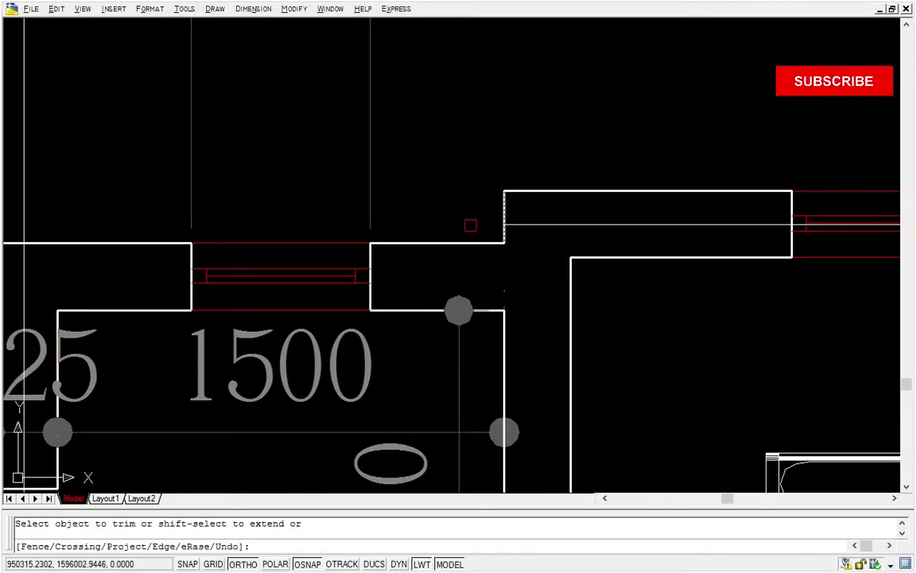
scroll(781, 120, down, 5)
key(Escape)
Step: Copy the kitchen's upper horizontal construction line from the kitchen wall's outer corner to the toilet's upper wall at the step
scroll(780, 119, down, 5)
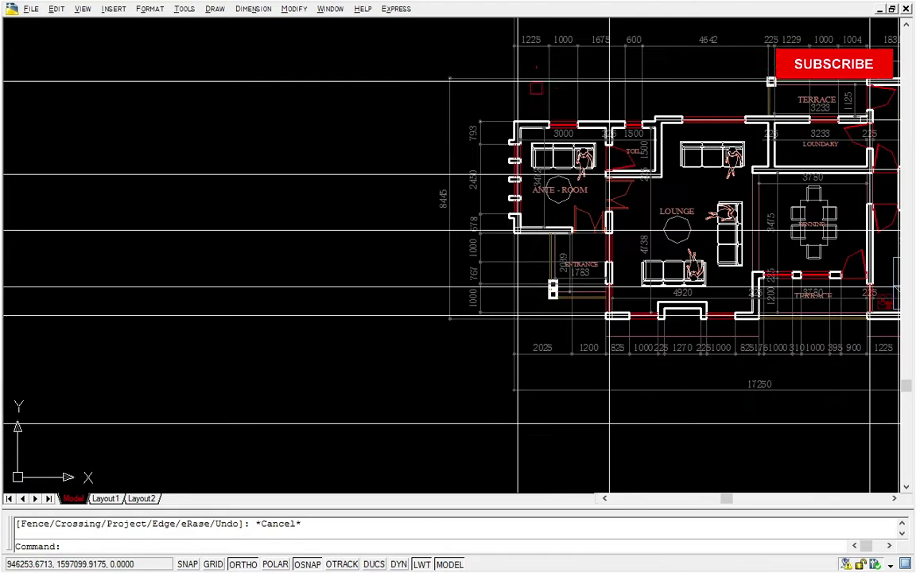
scroll(627, 111, up, 5)
click(586, 111)
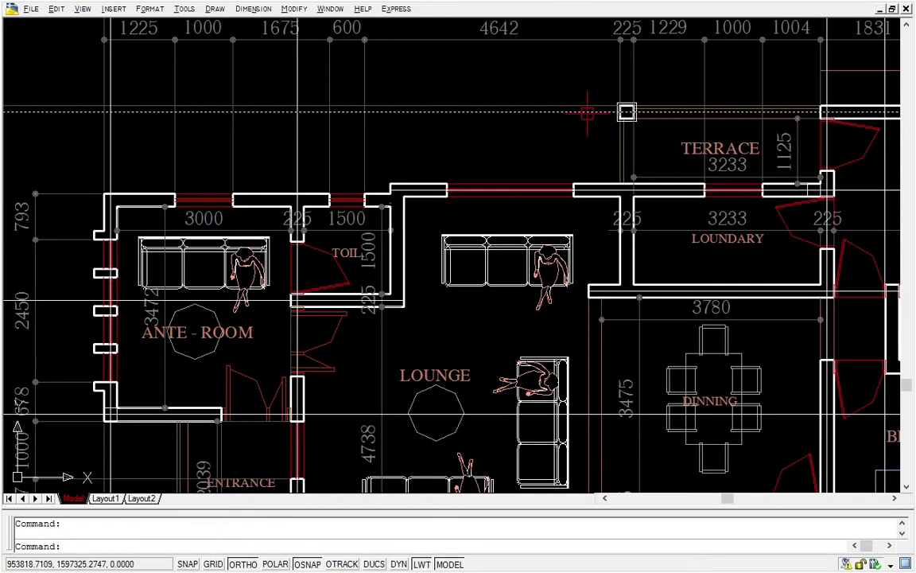
right_click(586, 111)
click(614, 233)
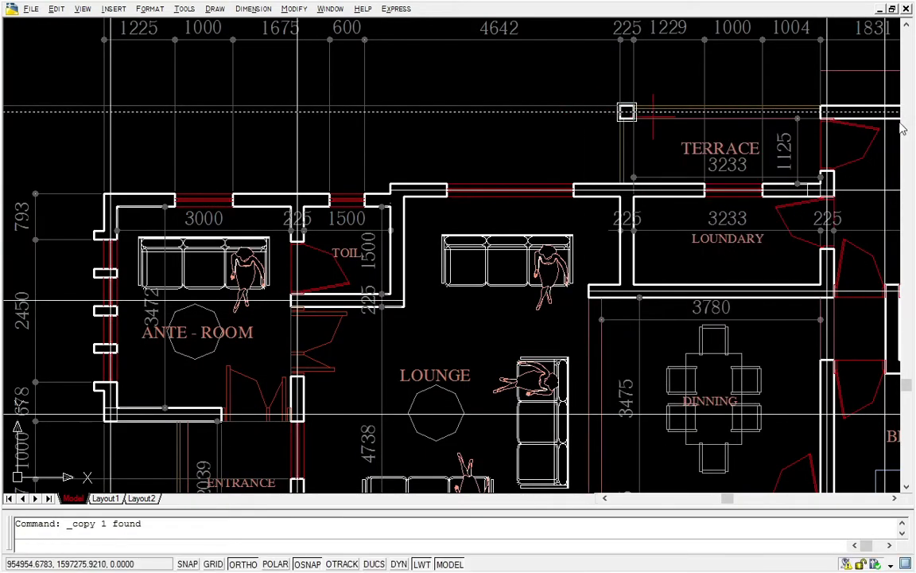
scroll(797, 69, up, 3)
click(843, 143)
scroll(755, 194, down, 5)
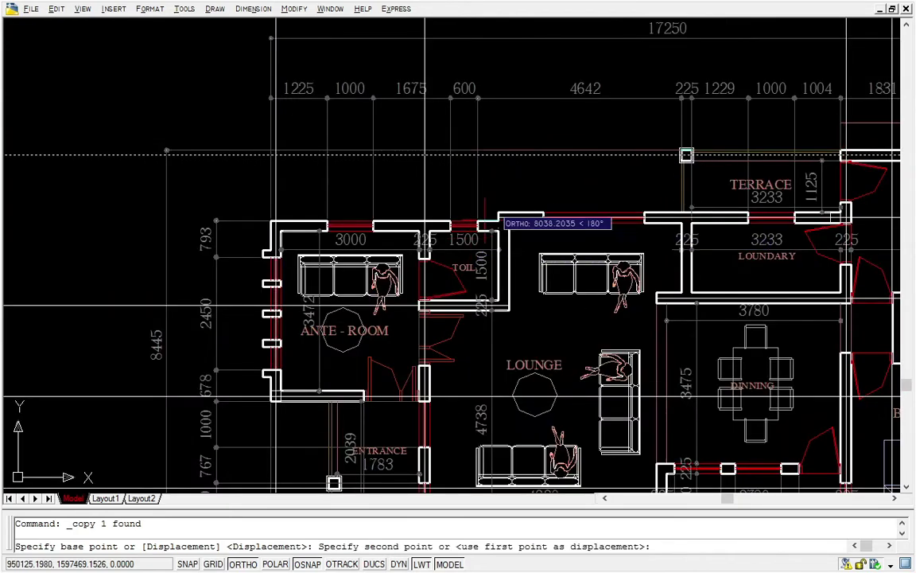
scroll(497, 191, up, 6)
click(509, 276)
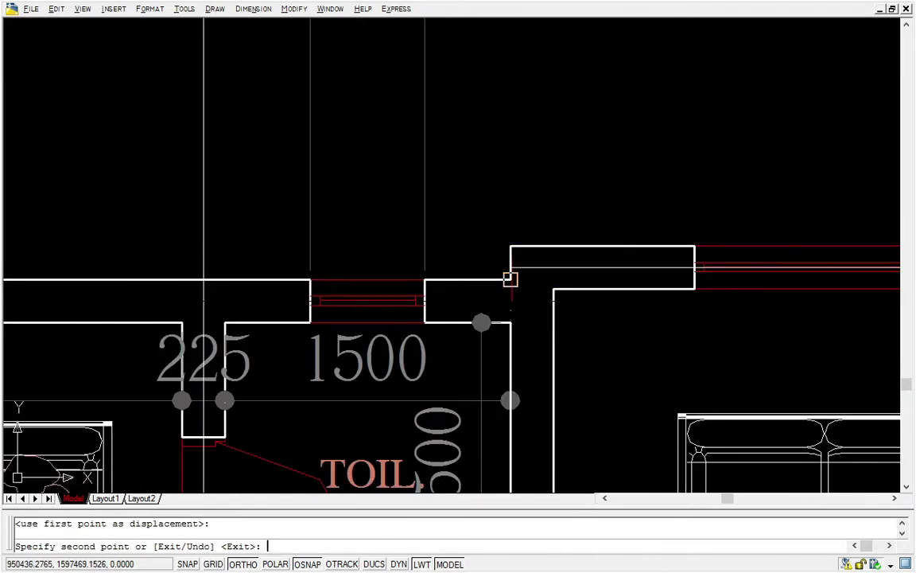
key(Escape)
Step: Trim the toilet's upper horizontal construction line on the lounge side, using the lounge wall's inner edge as the cutting edge
click(590, 320)
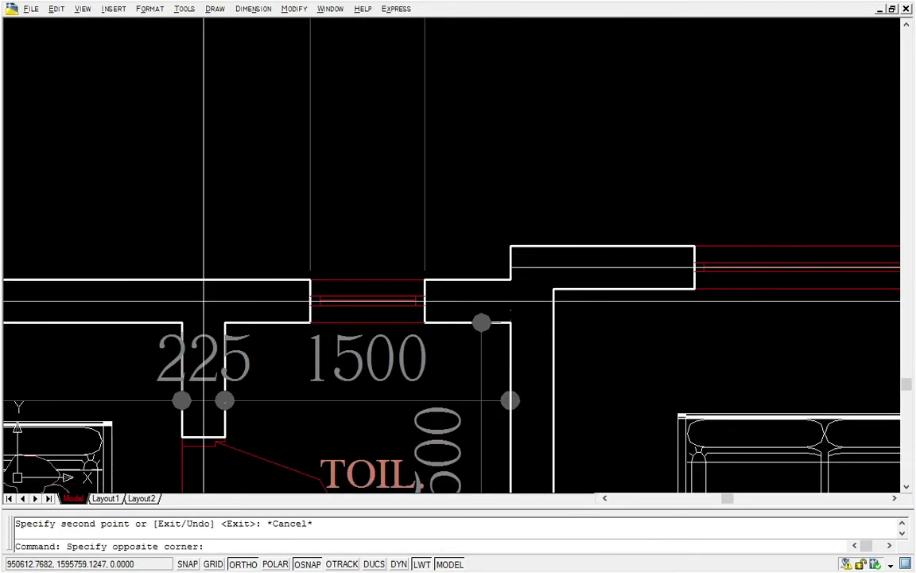
click(546, 309)
middle_drag(546, 309, 566, 324)
text(tr)
key(Return)
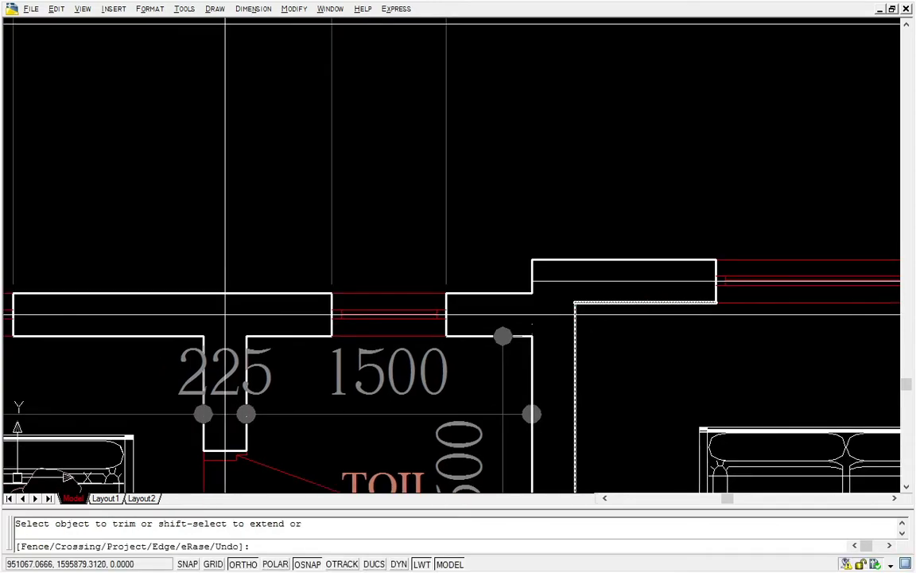
scroll(640, 313, down, 6)
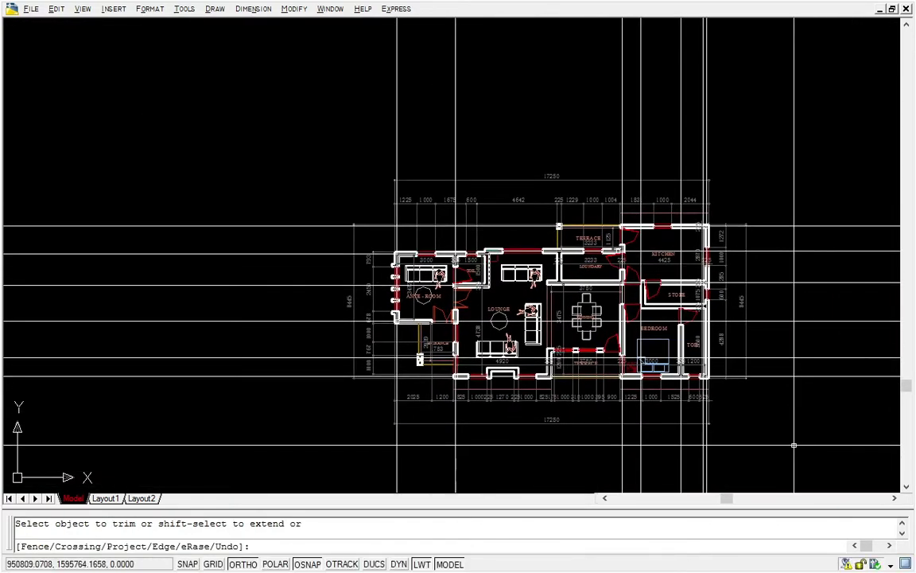
middle_drag(793, 445, 784, 397)
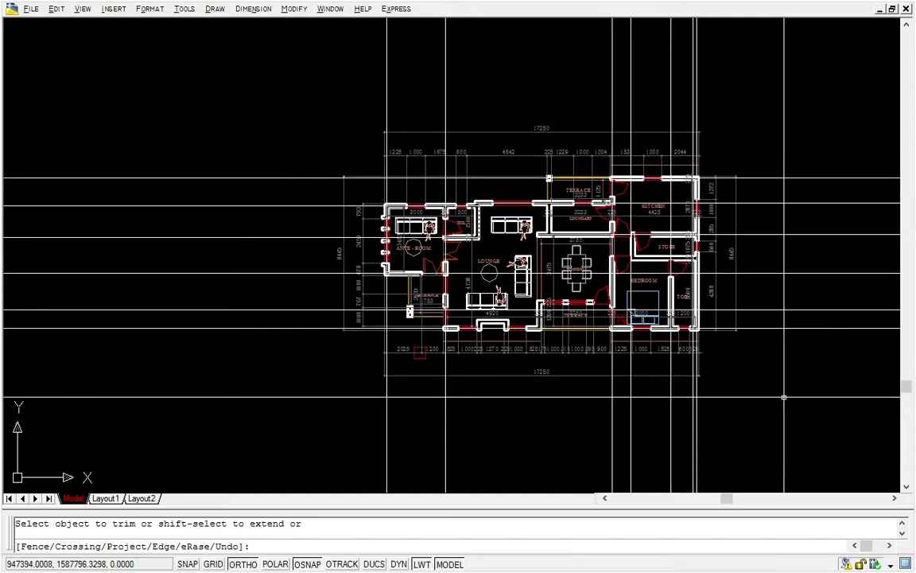
scroll(515, 385, down, 1)
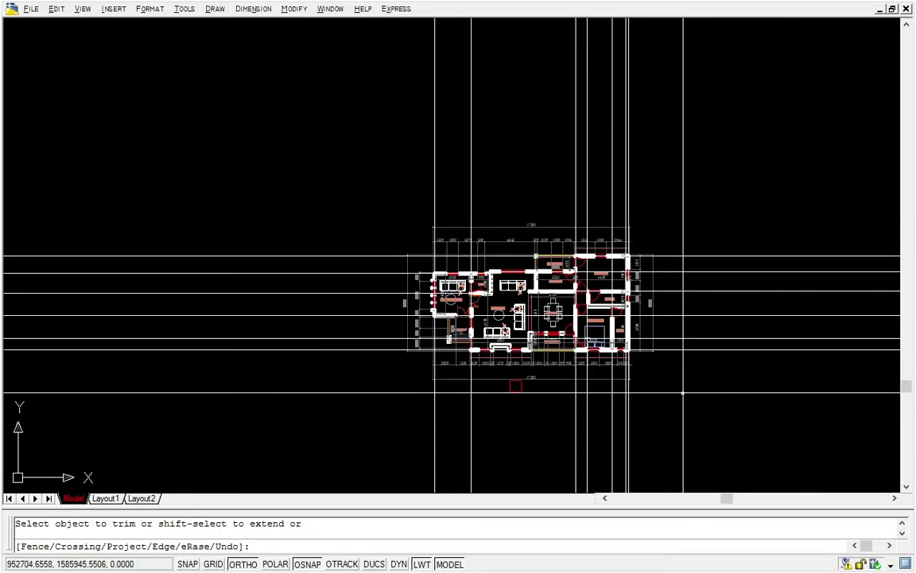
middle_drag(540, 391, 503, 385)
scroll(687, 256, up, 2)
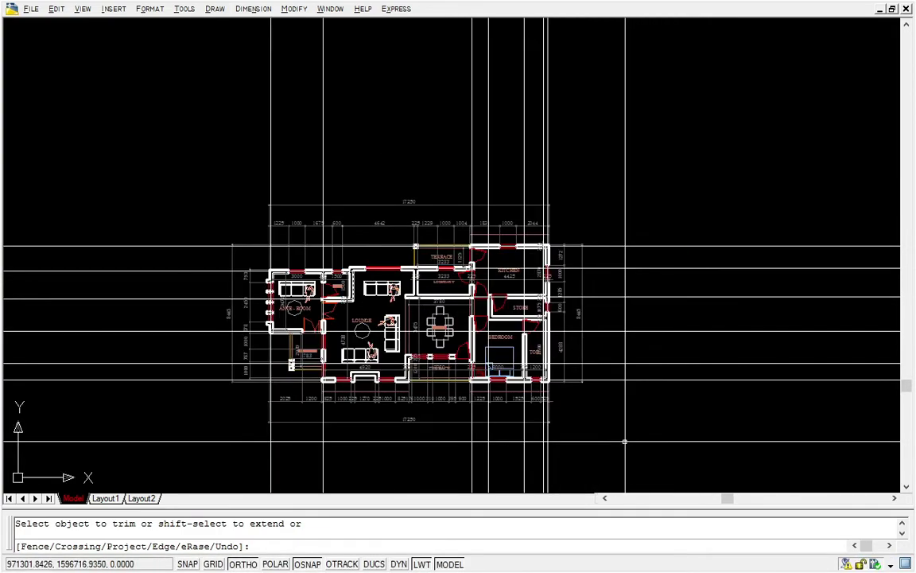
key(Escape)
Step: Erase the surplus vertical construction line just inside the kitchen's outer side wall, plus the surplus object at that wall's upper corner
scroll(538, 194, up, 3)
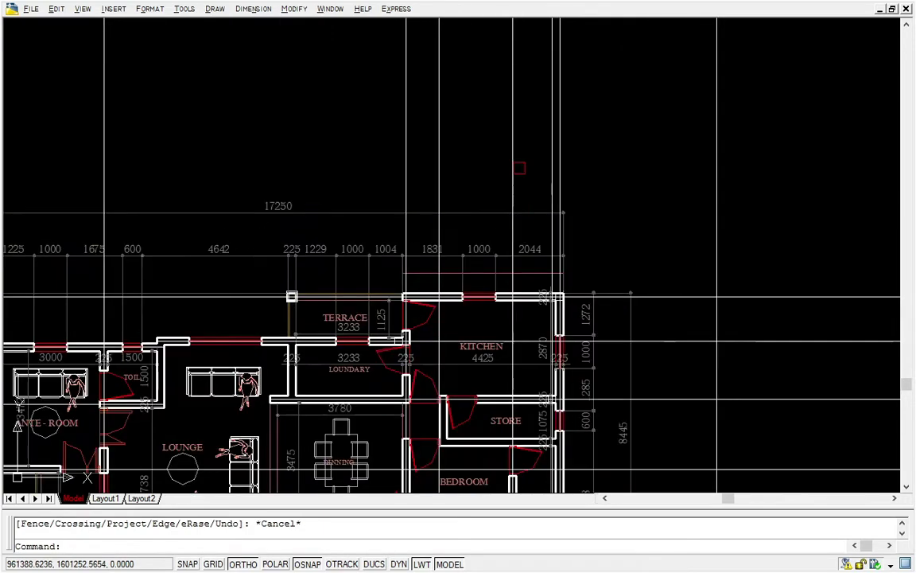
click(551, 154)
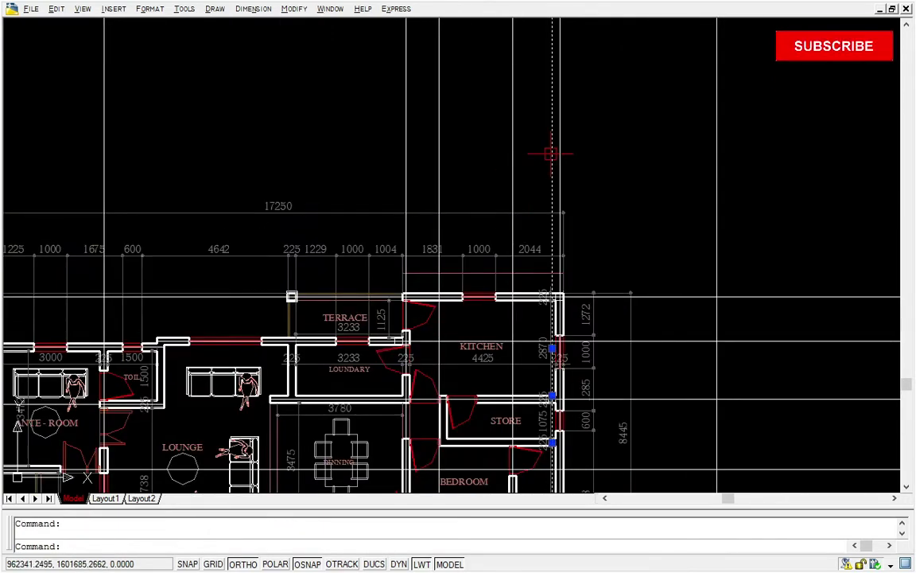
text(E)
key(Return)
scroll(577, 296, up, 5)
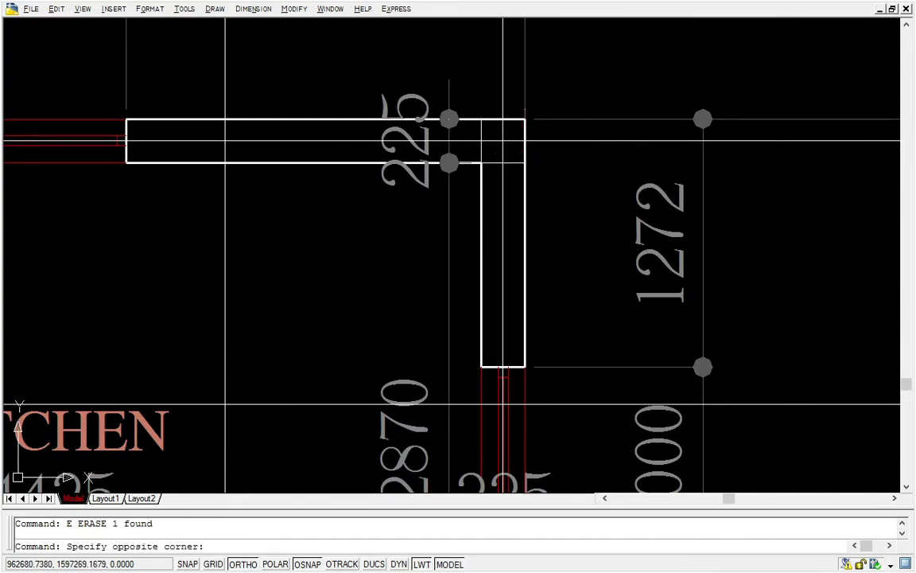
click(502, 151)
key(Return)
Step: Erase the misplaced square column inside the store's upper wall, just short of the kitchen's outer side wall
scroll(525, 143, down, 3)
scroll(525, 159, up, 2)
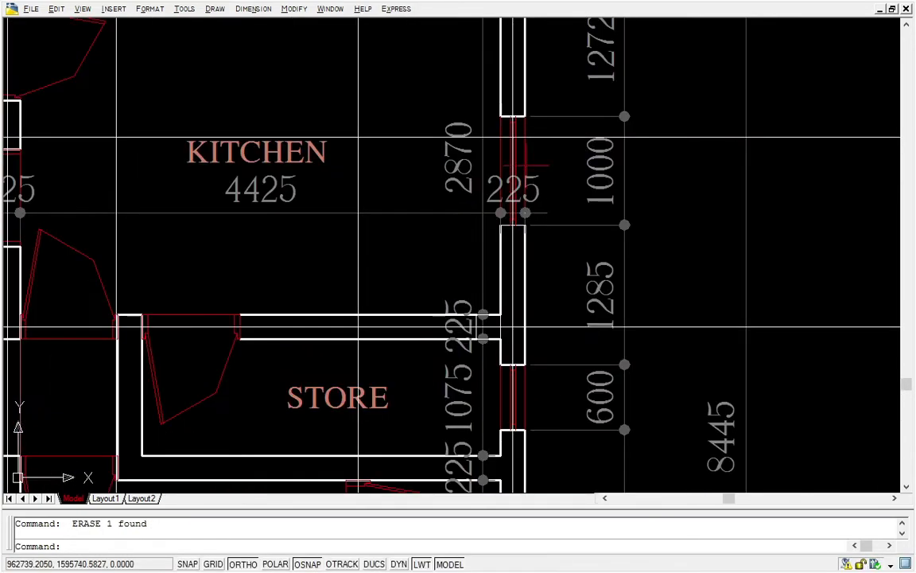
middle_drag(523, 165, 524, 45)
scroll(517, 290, down, 4)
scroll(515, 241, up, 3)
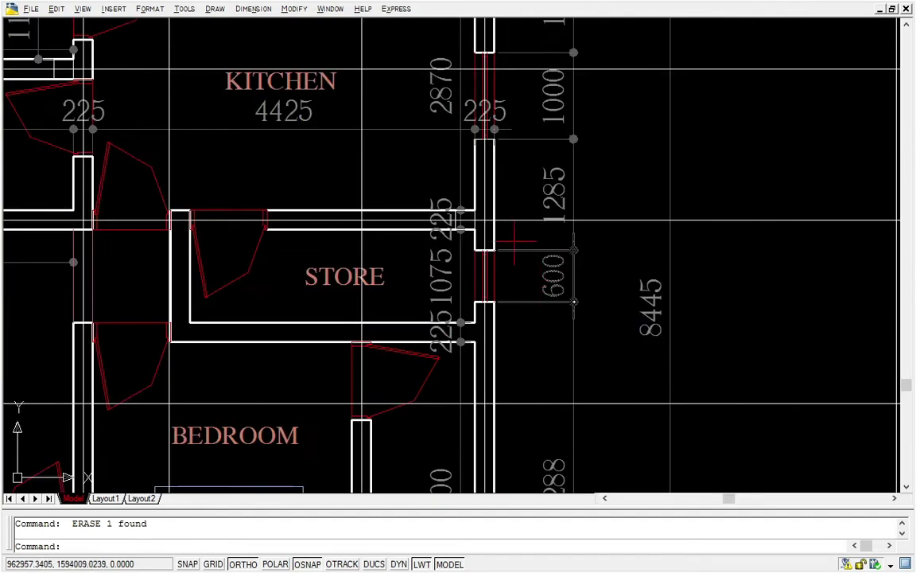
scroll(515, 240, up, 6)
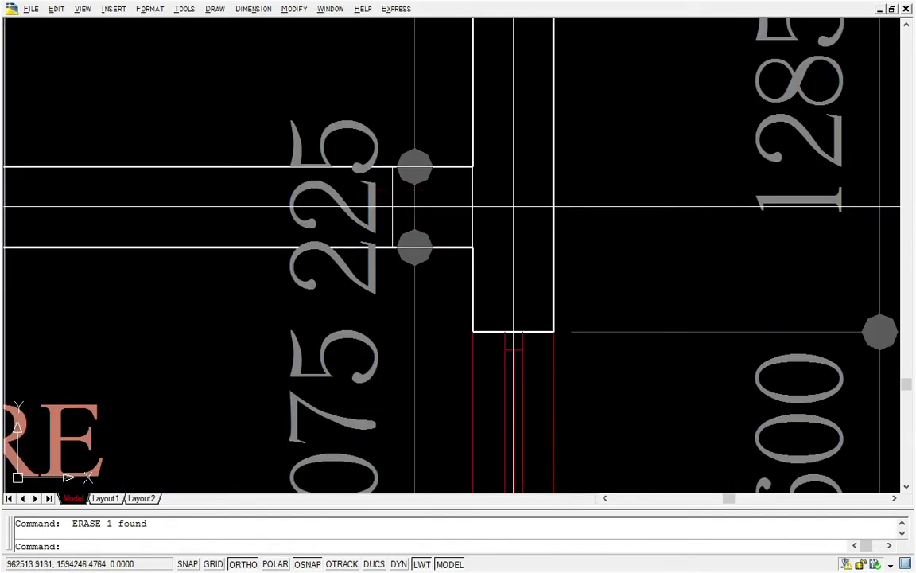
click(471, 209)
click(462, 220)
key(Escape)
key(Escape)
click(477, 232)
click(467, 227)
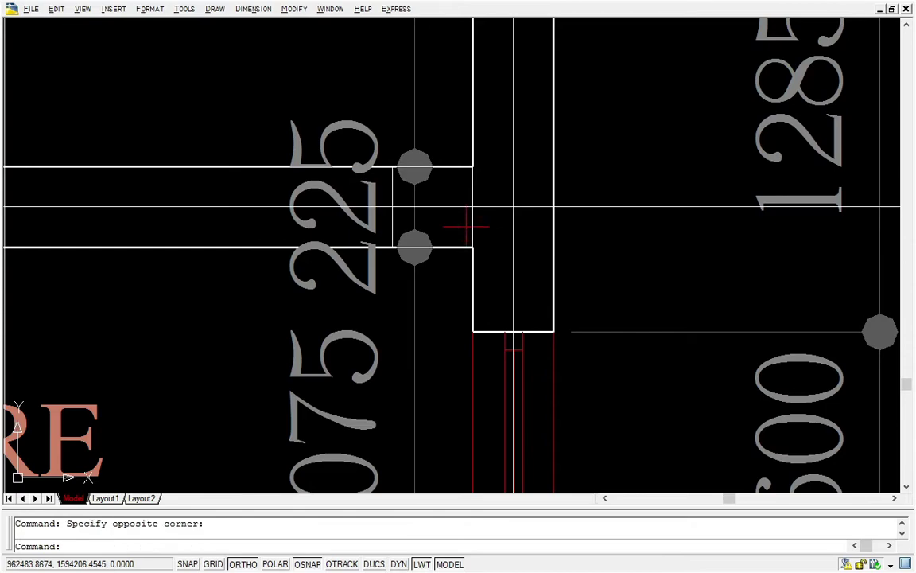
text(e)
key(Return)
scroll(509, 254, down, 8)
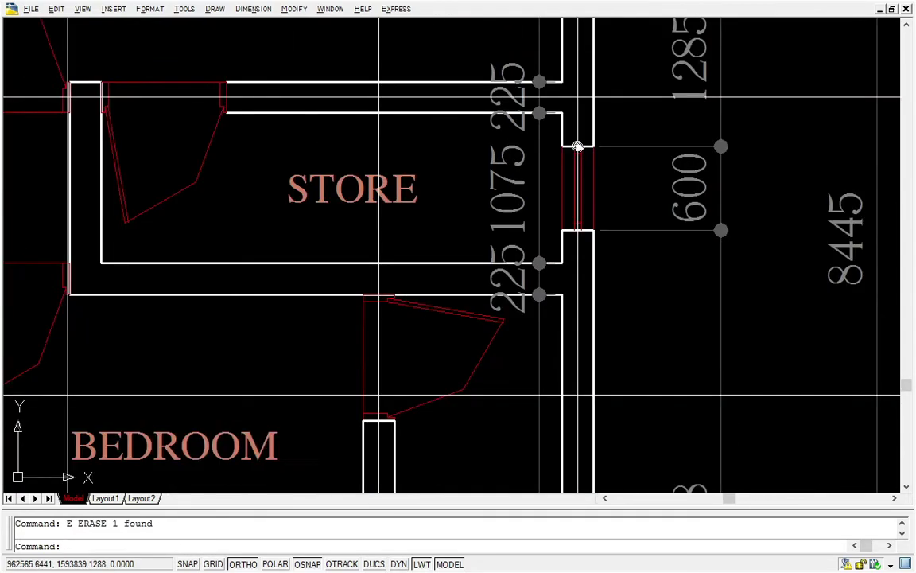
Step: Erase the square column at the ante-room's lower outer corner, next to the entrance
middle_drag(644, 231, 795, 118)
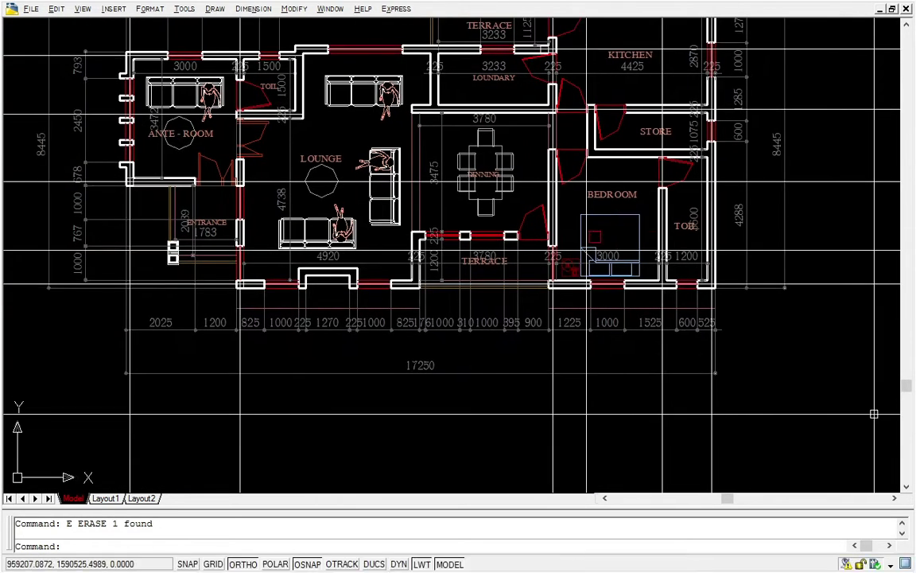
middle_drag(568, 233, 626, 233)
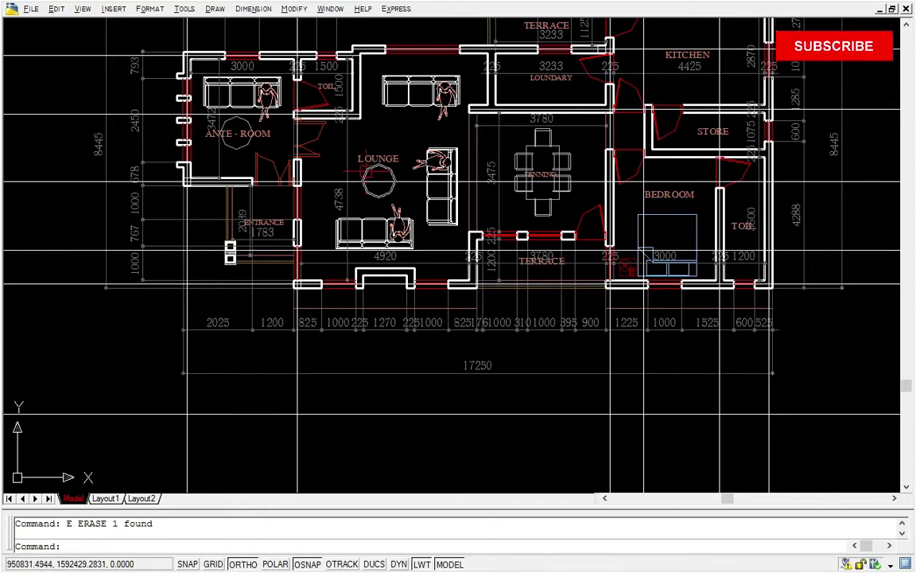
scroll(366, 179, down, 3)
middle_drag(719, 323, 746, 389)
scroll(255, 174, up, 5)
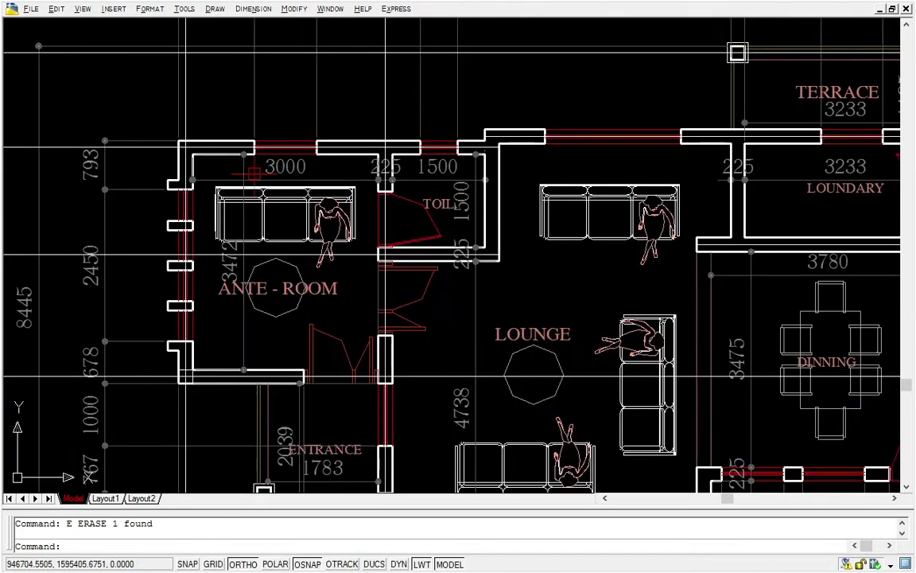
scroll(254, 174, down, 1)
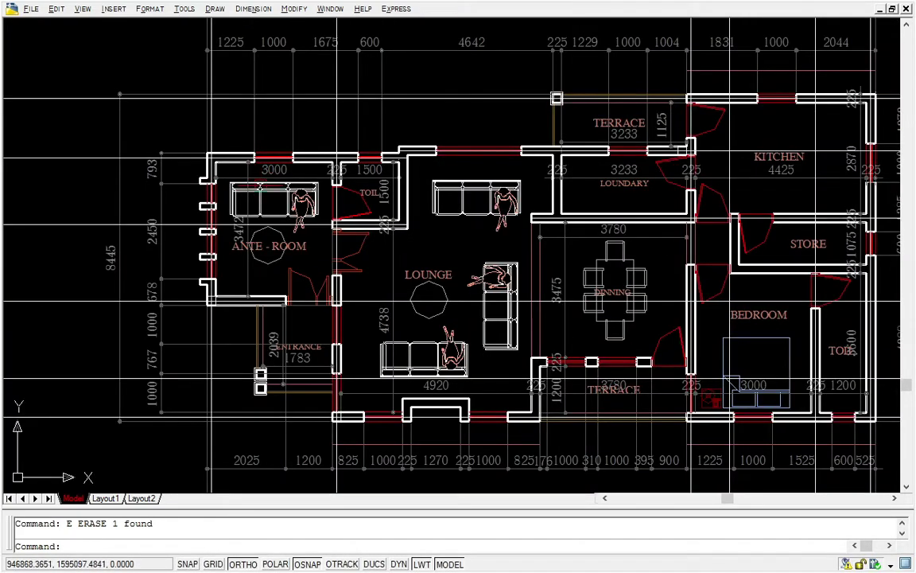
middle_drag(284, 236, 431, 102)
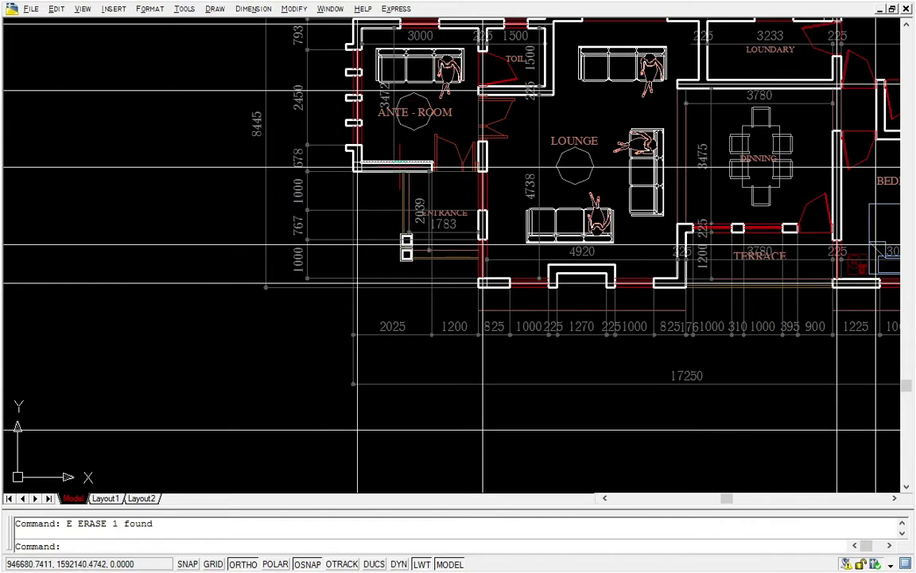
scroll(366, 173, up, 8)
click(343, 139)
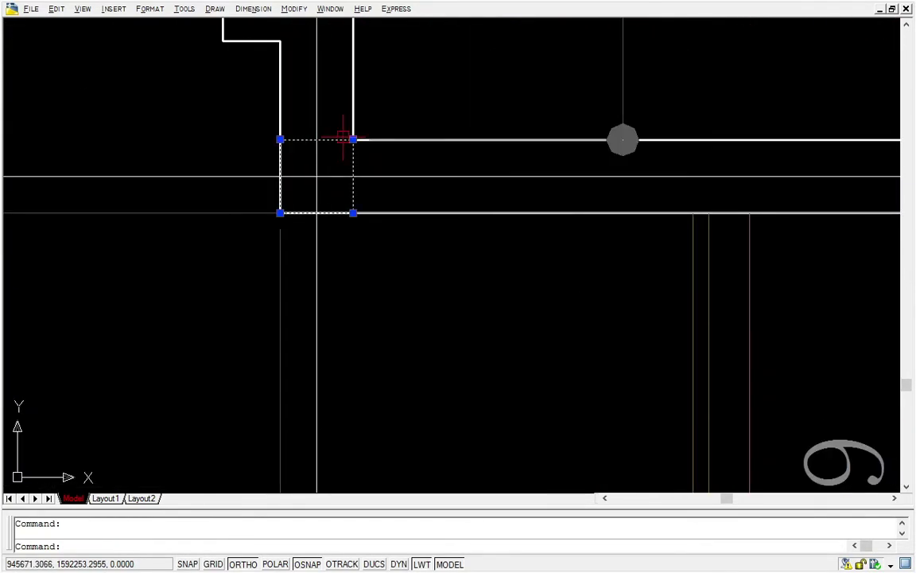
text(E)
key(Return)
scroll(713, 394, down, 8)
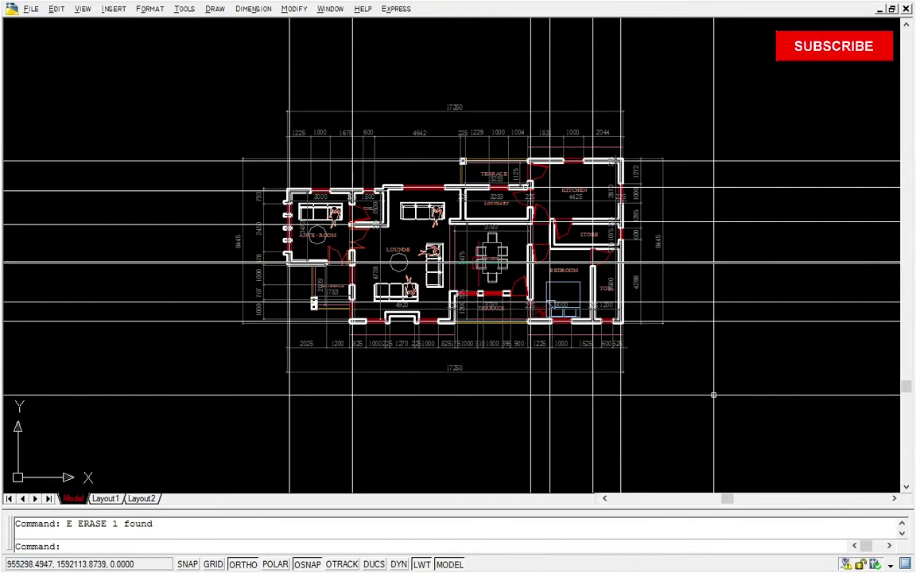
Step: Copy the vertical construction line on the kitchen–laundry wall from that wall's kitchen-side corner to the laundry's upper inner corner beside the lounge
scroll(512, 159, up, 3)
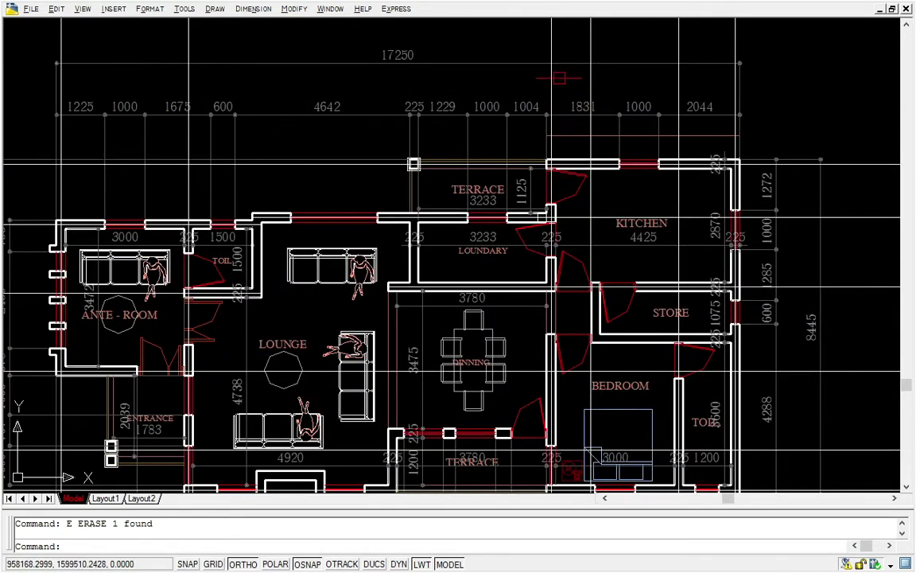
click(552, 77)
right_click(554, 77)
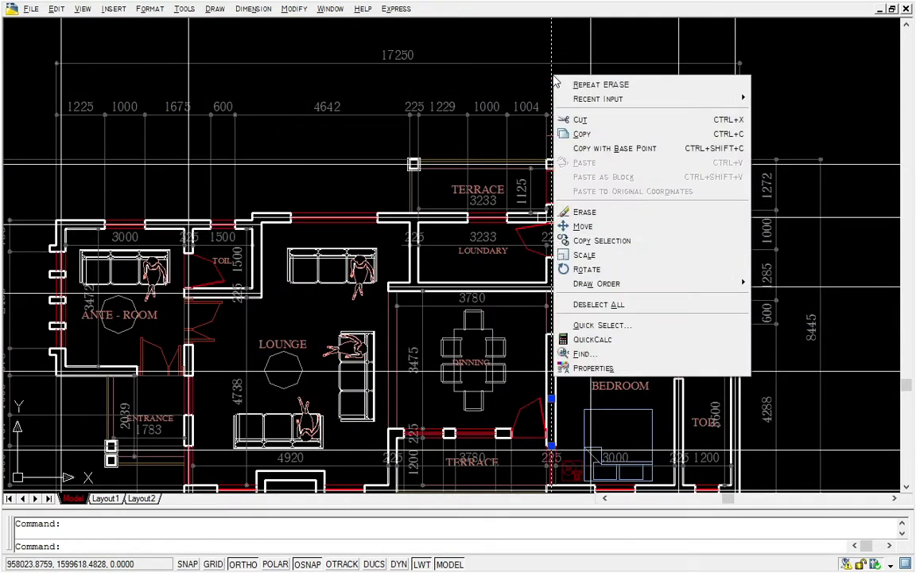
click(602, 241)
scroll(569, 216, up, 2)
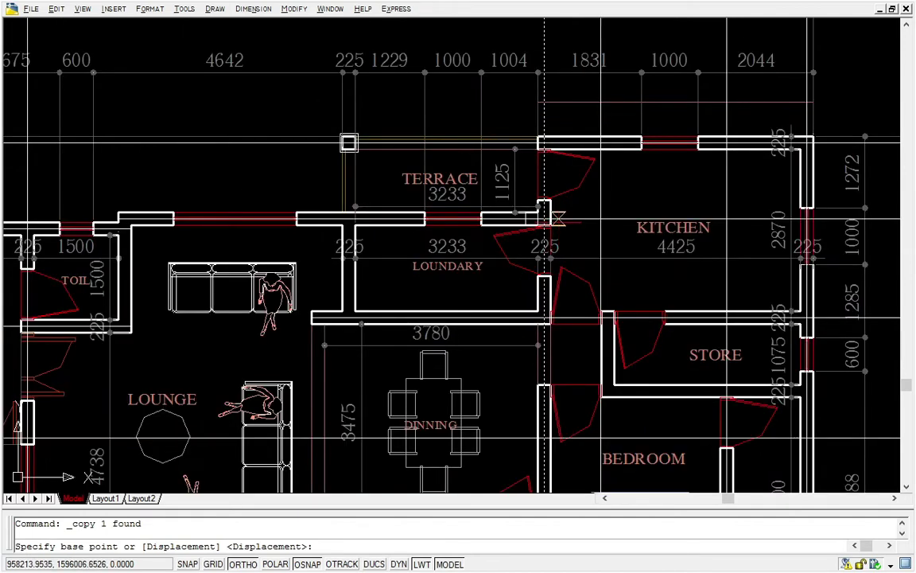
scroll(559, 217, up, 2)
click(550, 224)
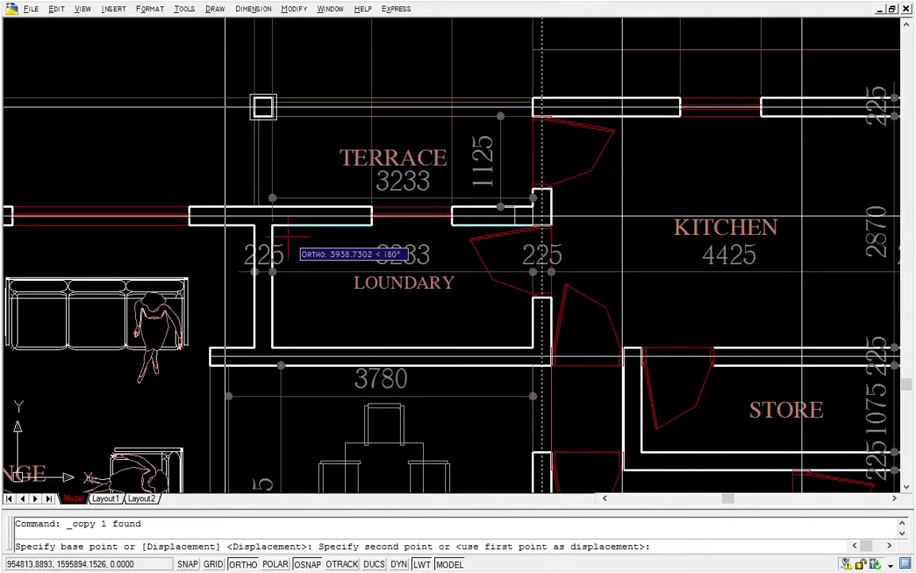
scroll(277, 225, up, 3)
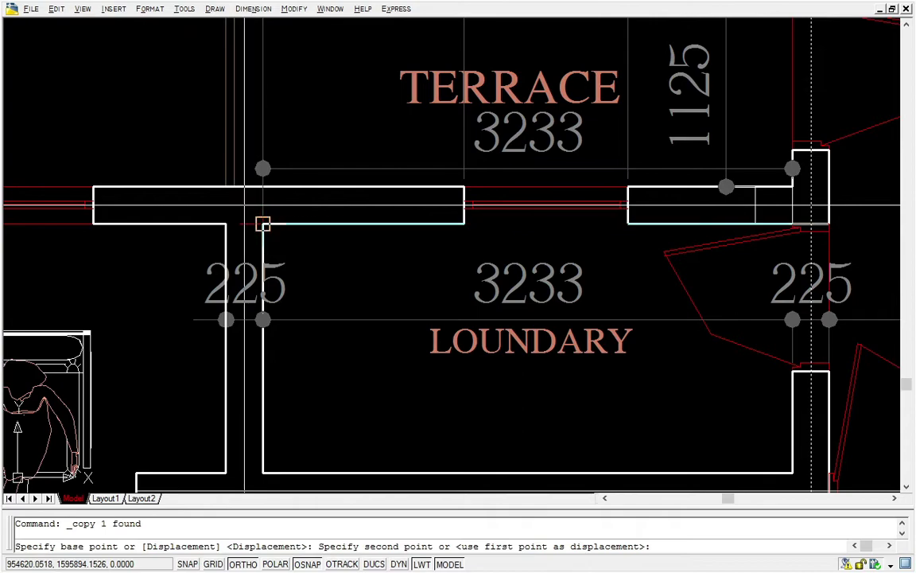
click(263, 223)
scroll(334, 249, down, 2)
key(Escape)
Step: Erase the misplaced square column inside the laundry's upper wall, just short of the kitchen wall
scroll(590, 205, up, 3)
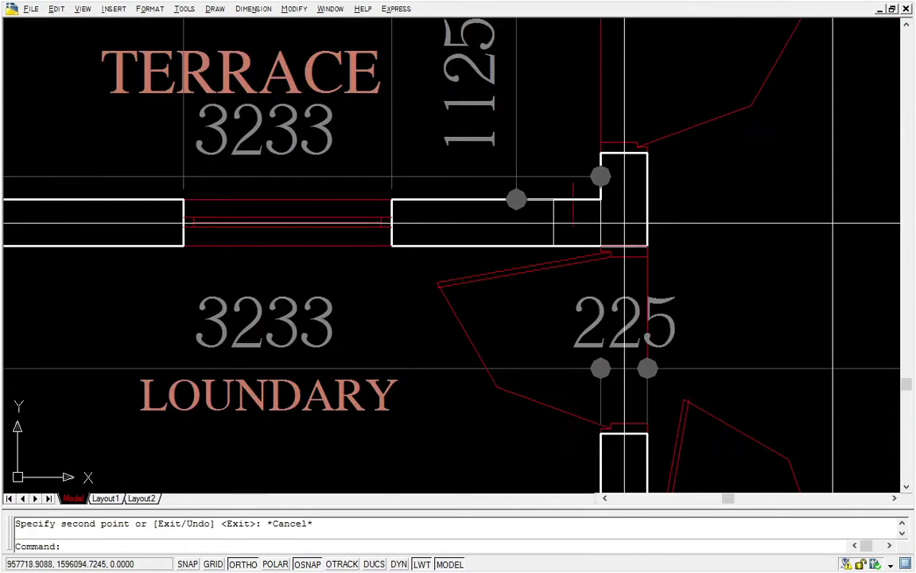
click(553, 215)
key(Return)
scroll(534, 215, down, 5)
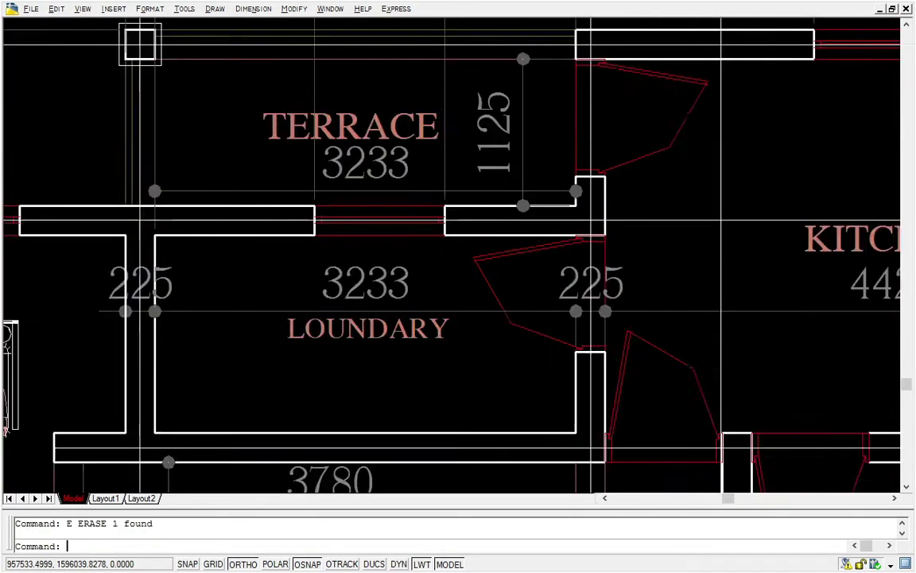
middle_drag(493, 234, 510, 180)
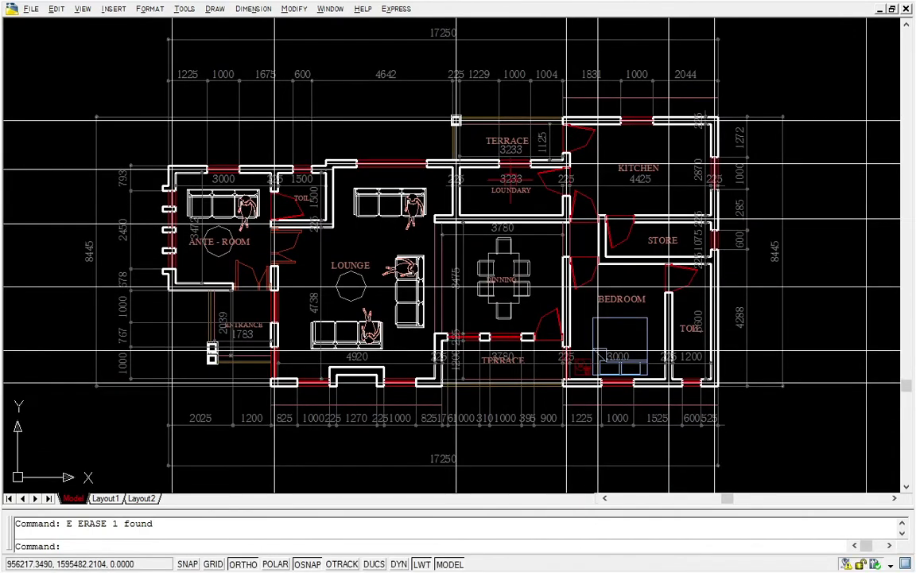
scroll(511, 179, down, 2)
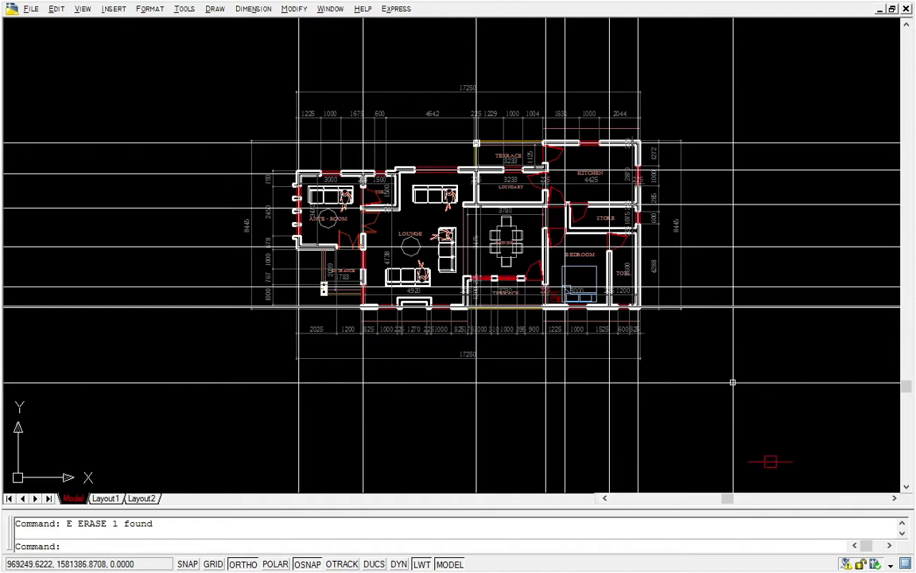
click(777, 452)
click(677, 336)
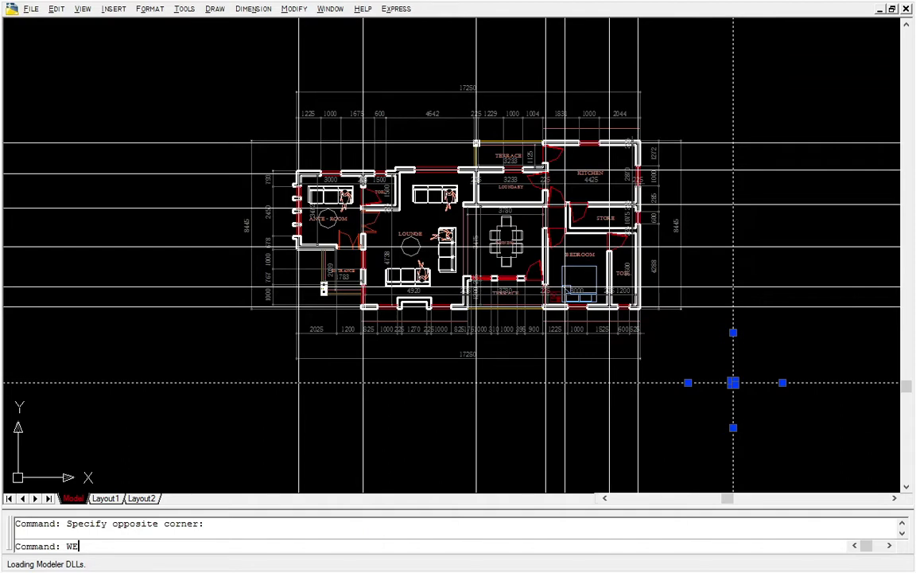
scroll(725, 268, down, 1)
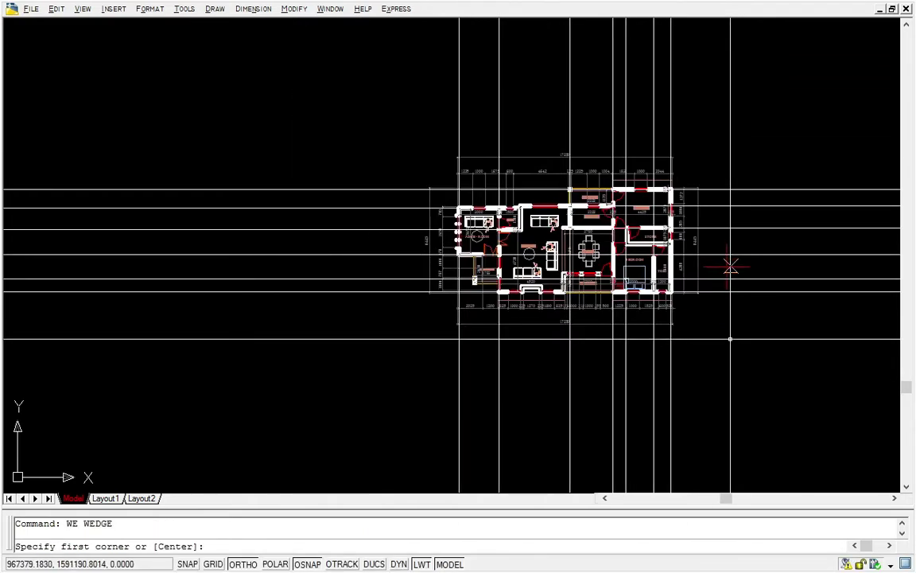
scroll(715, 330, up, 3)
click(692, 319)
key(Escape)
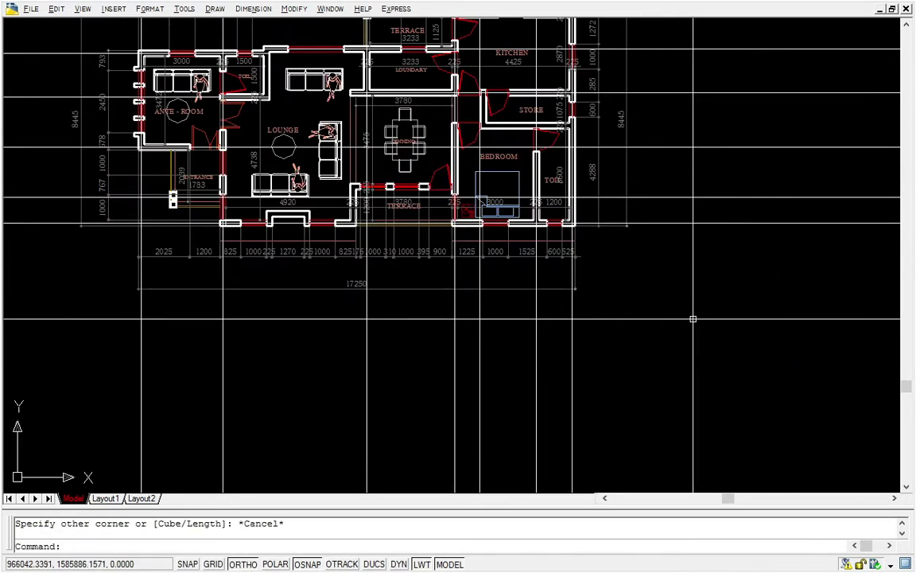
Step: Erase the original crossing construction lines and their square column outside the plan, beyond the bedroom toilet's lower outer corner
click(798, 405)
click(650, 283)
middle_drag(660, 291, 724, 335)
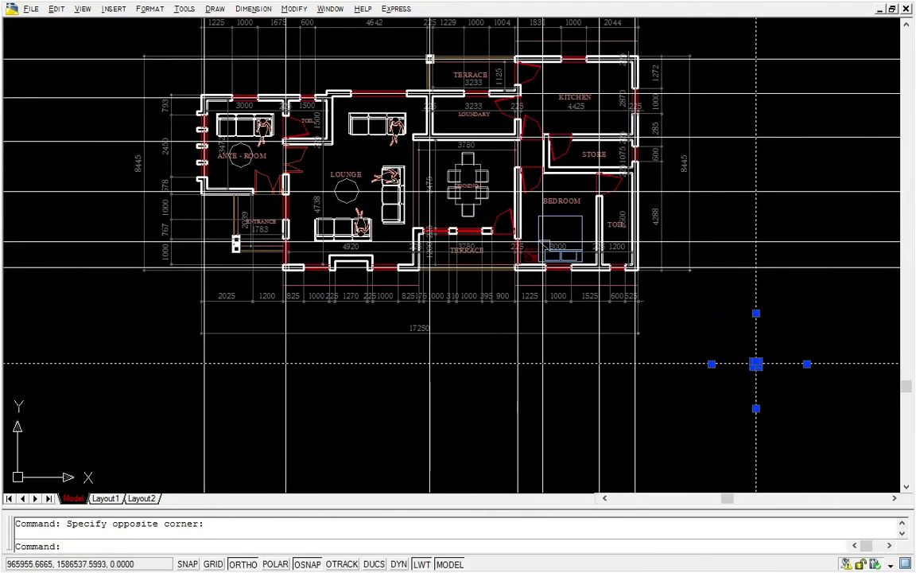
text(e)
key(Return)
scroll(693, 307, down, 2)
scroll(731, 187, up, 4)
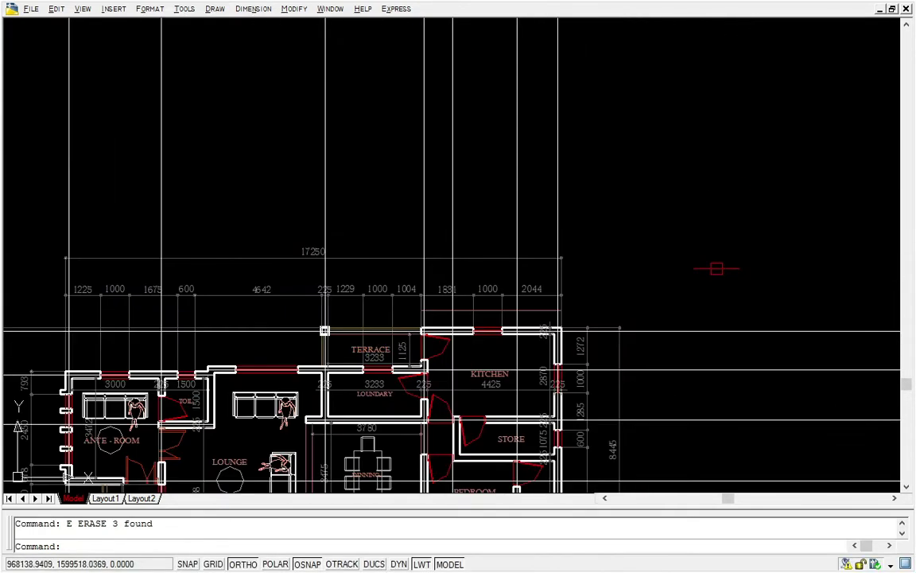
middle_drag(717, 268, 717, 233)
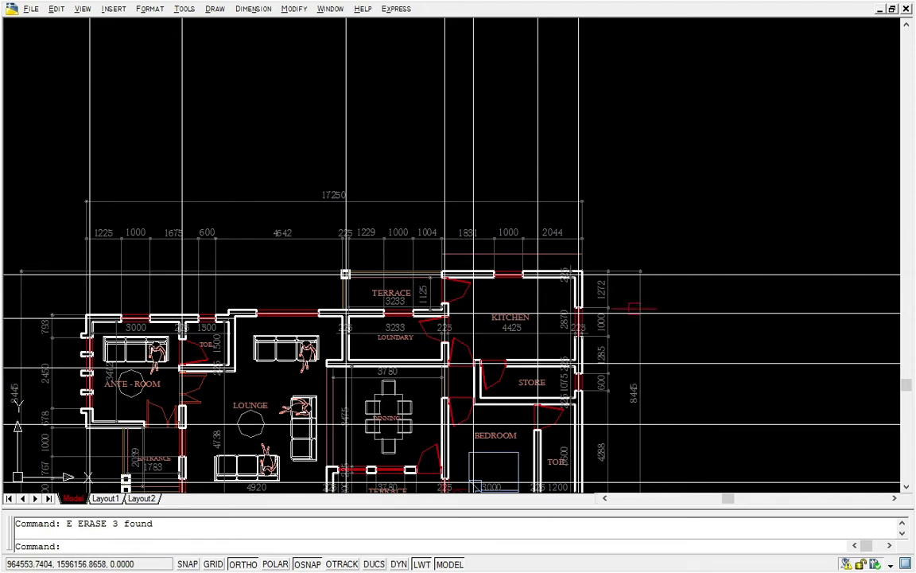
scroll(685, 221, down, 2)
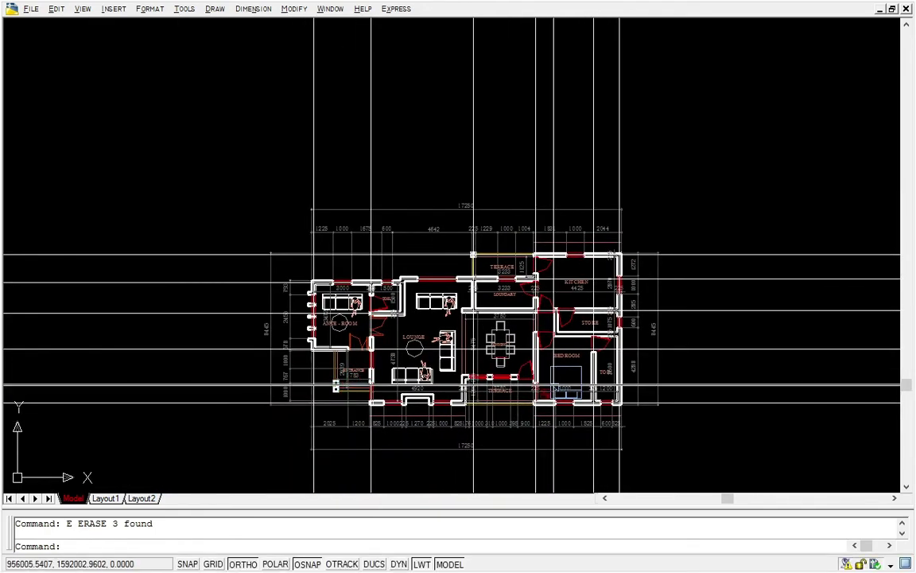
Step: Try offsetting the kitchen's upper horizontal construction line 3000 above the plan, and erase the offset copy
click(721, 263)
click(641, 214)
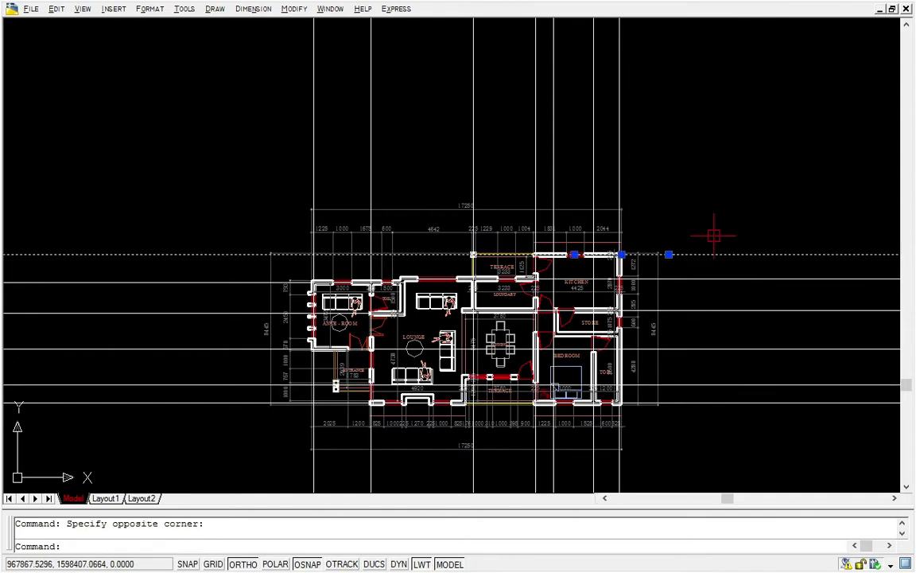
text(o)
key(Return)
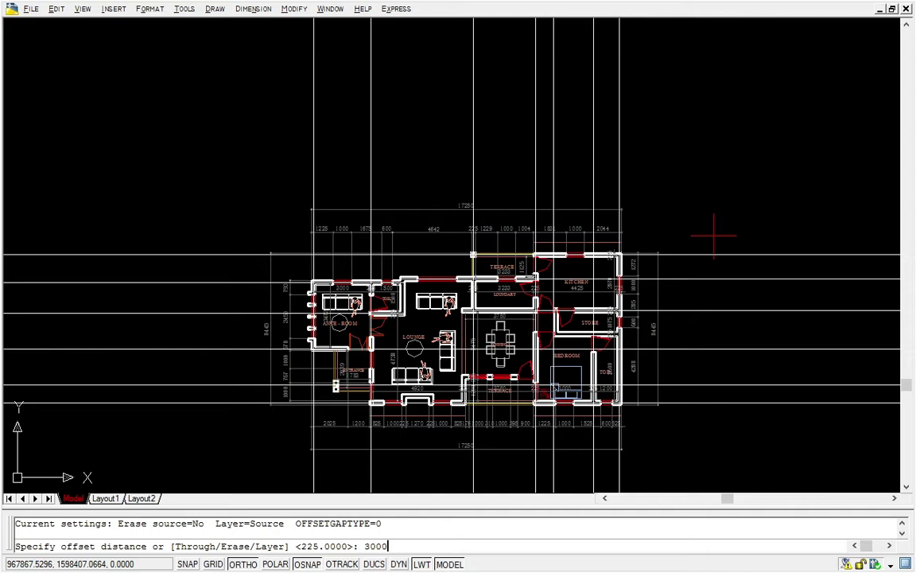
text(3000)
key(Return)
click(713, 255)
click(677, 158)
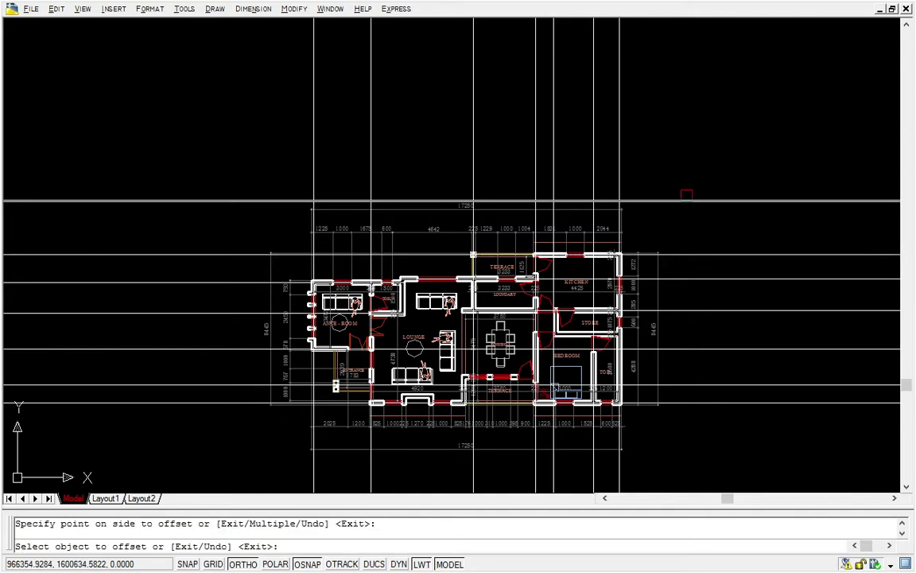
key(Escape)
click(688, 201)
key(Delete)
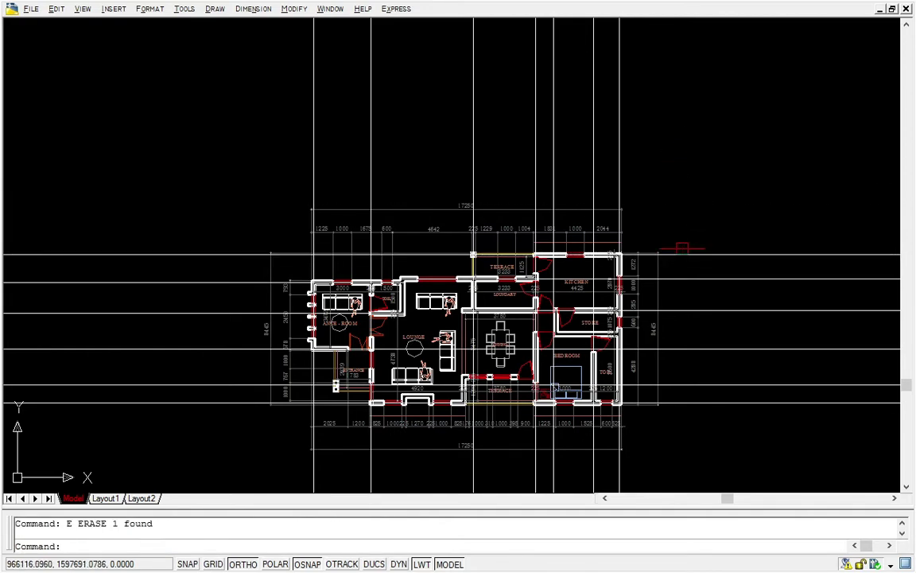
Step: Offset the kitchen's upper horizontal construction line 3500 outward, above the plan
click(683, 254)
text(O)
key(Return)
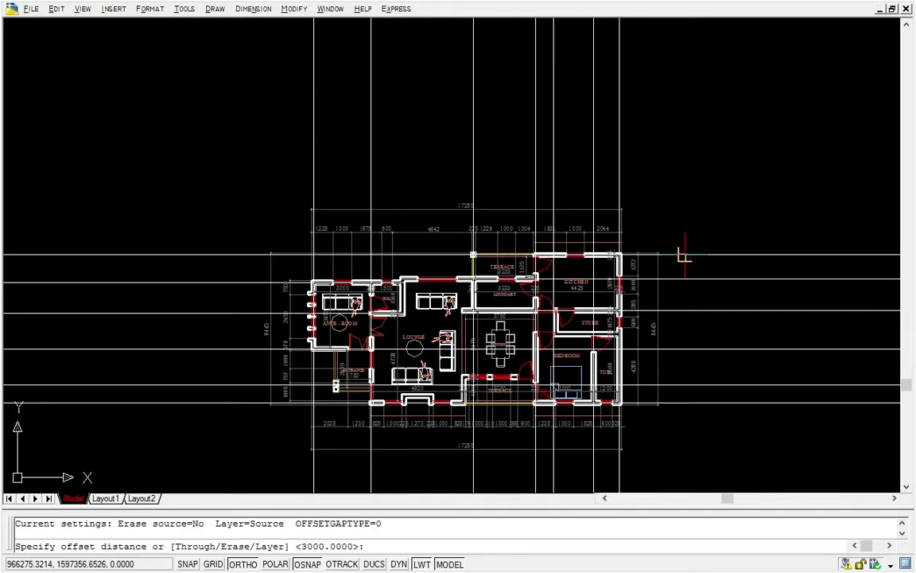
text(3500)
key(Return)
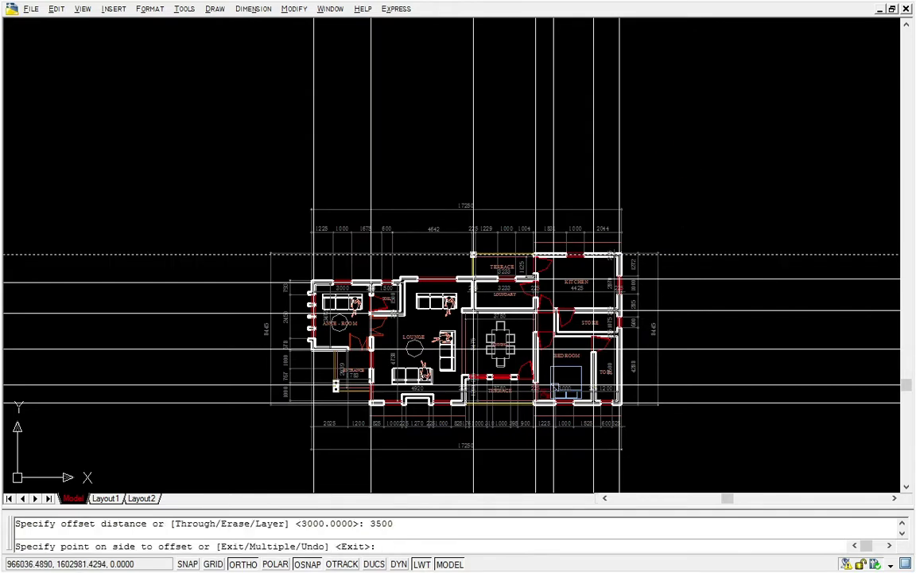
click(682, 239)
scroll(686, 250, down, 2)
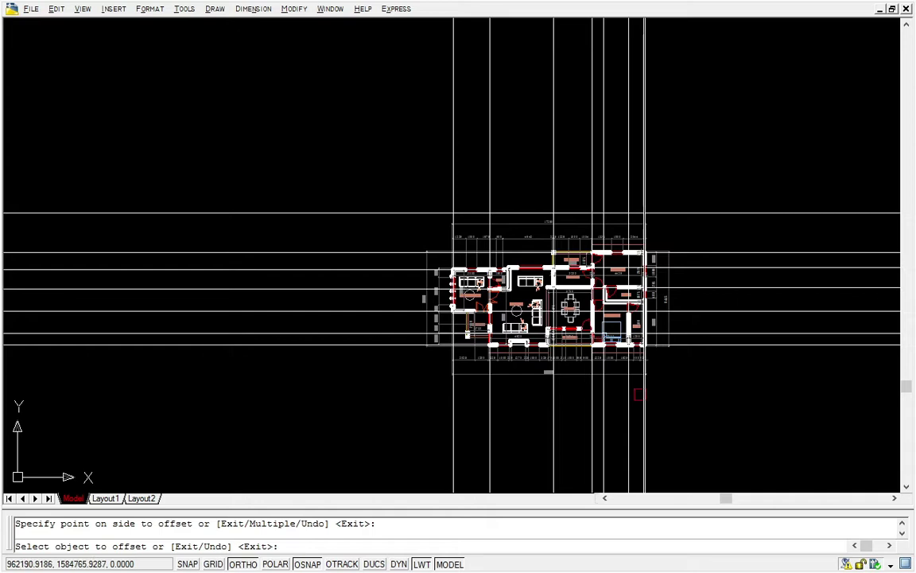
Step: Offset the outermost construction lines on the kitchen's outer side, below the plan and on the ante-room's outer side 3500 outward
click(639, 393)
click(765, 393)
click(761, 343)
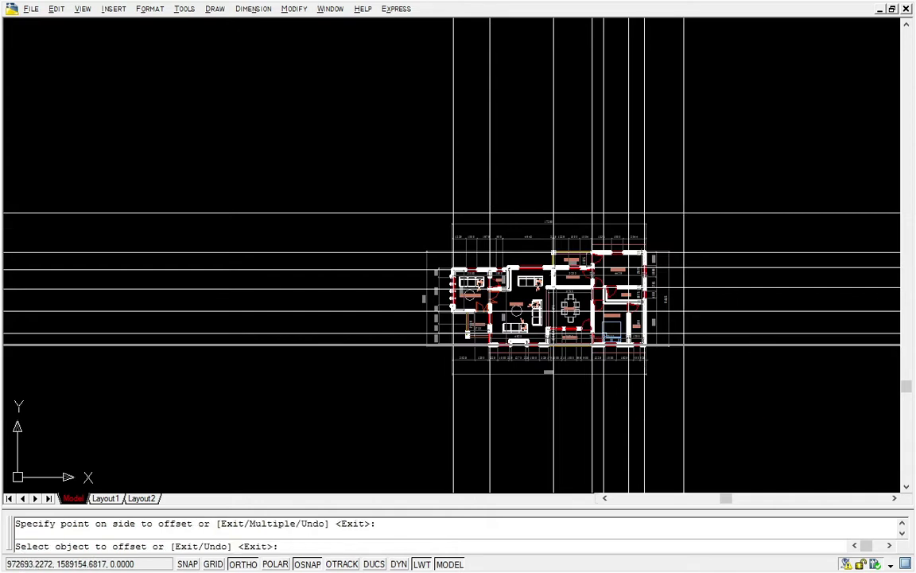
click(756, 398)
click(454, 374)
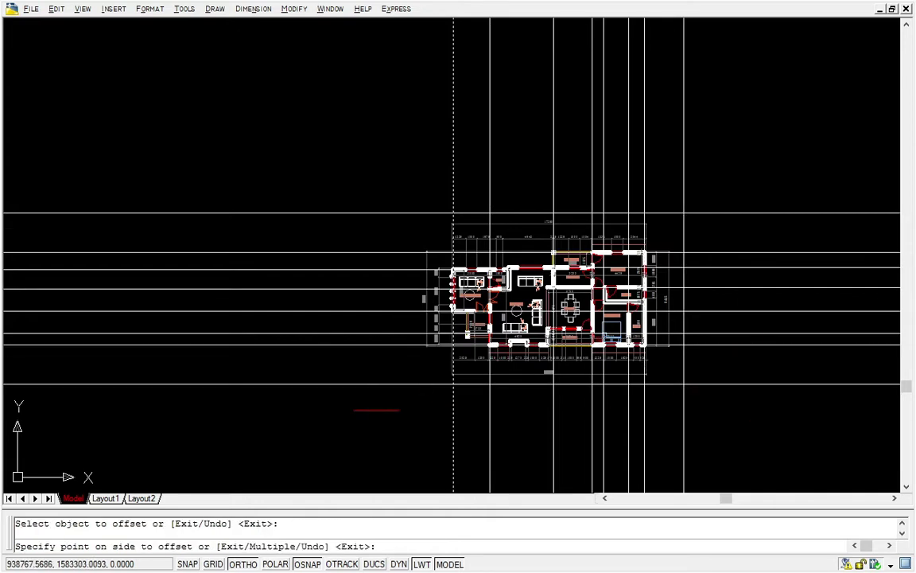
click(381, 411)
key(Escape)
Step: Trim the ends of all vertical construction lines that extend below the lower outer offset line
click(898, 489)
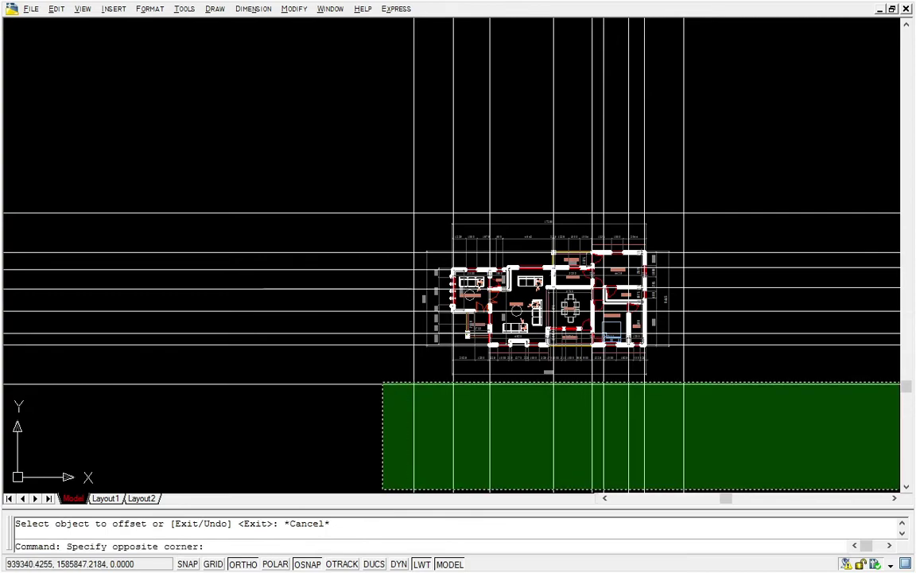
click(382, 381)
middle_drag(383, 380, 357, 335)
text(tr)
key(Return)
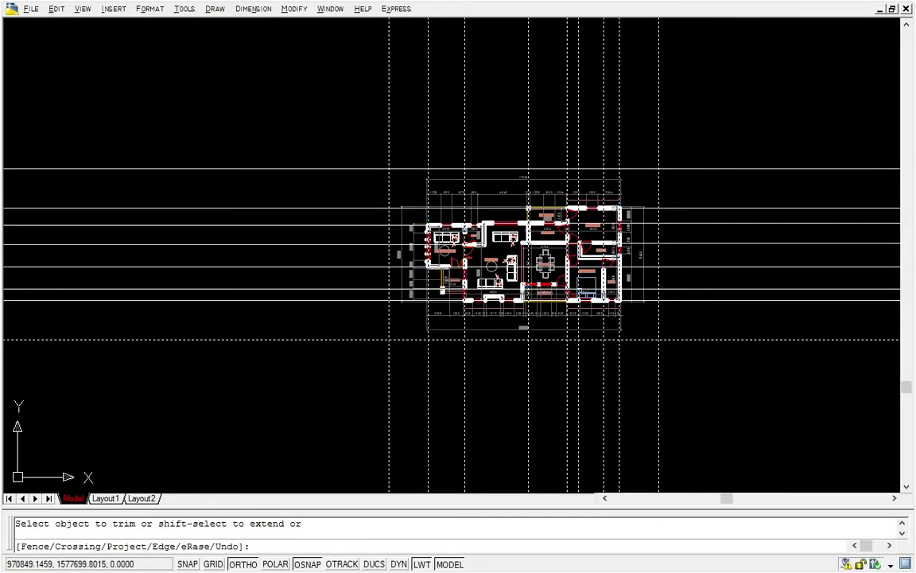
click(827, 443)
click(210, 357)
key(Escape)
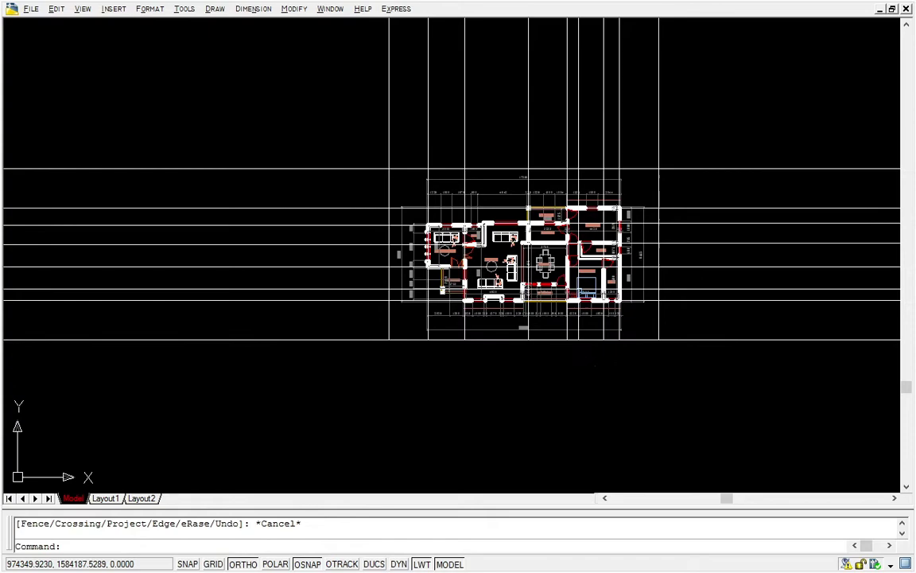
Step: Erase the outer horizontal offset line below the plan
click(741, 331)
middle_drag(741, 327, 687, 364)
text(e)
key(Return)
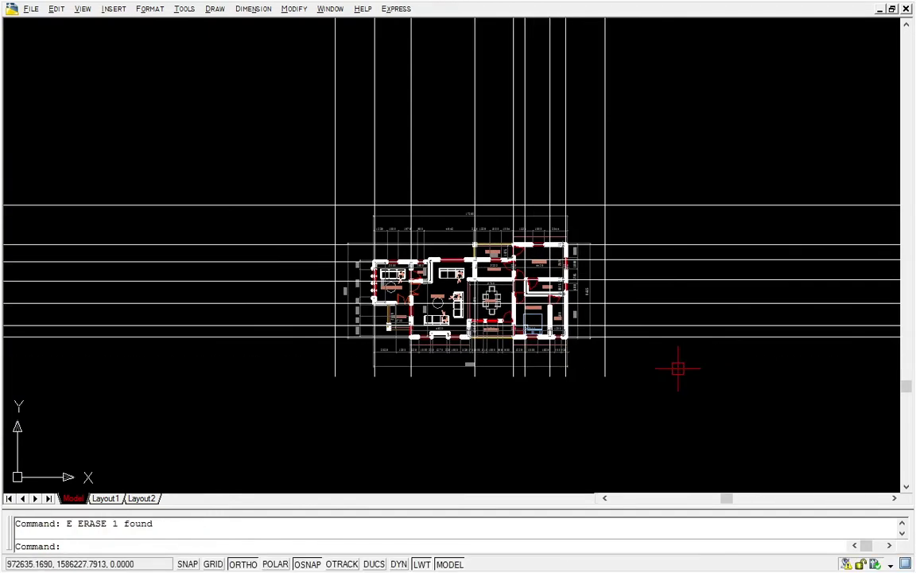
Step: Trim the horizontal construction lines where they extend past the vertical offset line outside the kitchen and bedroom toilet
click(678, 403)
click(599, 133)
middle_drag(600, 128, 559, 158)
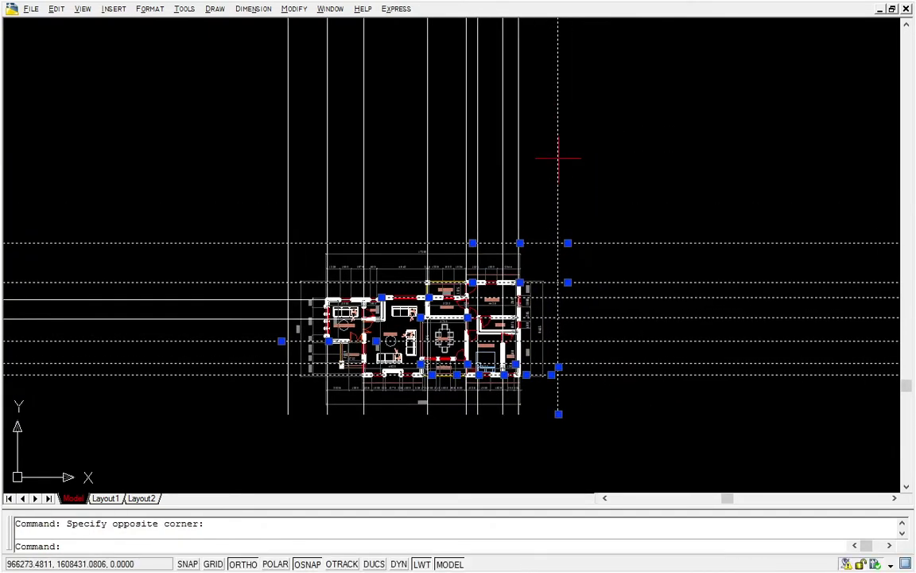
click(647, 252)
click(180, 29)
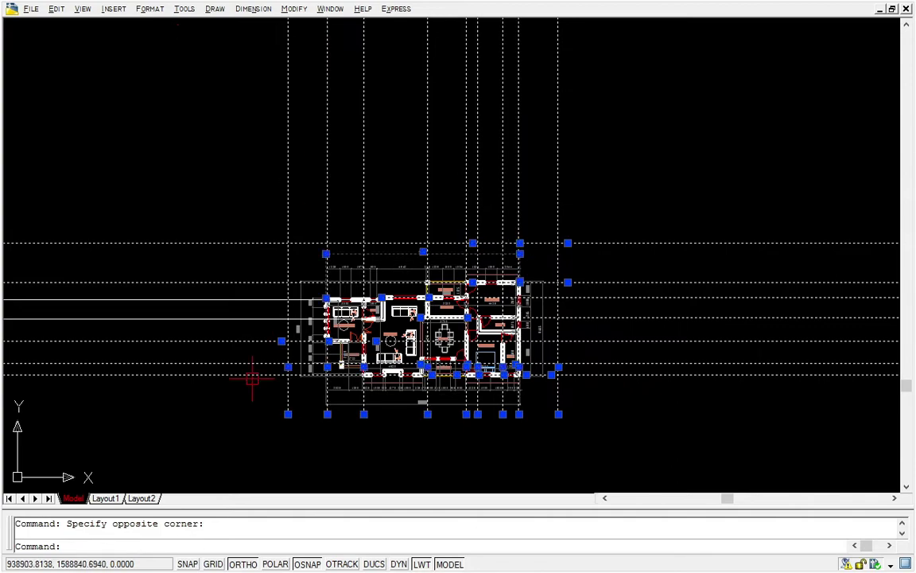
text(tr)
key(Return)
click(677, 425)
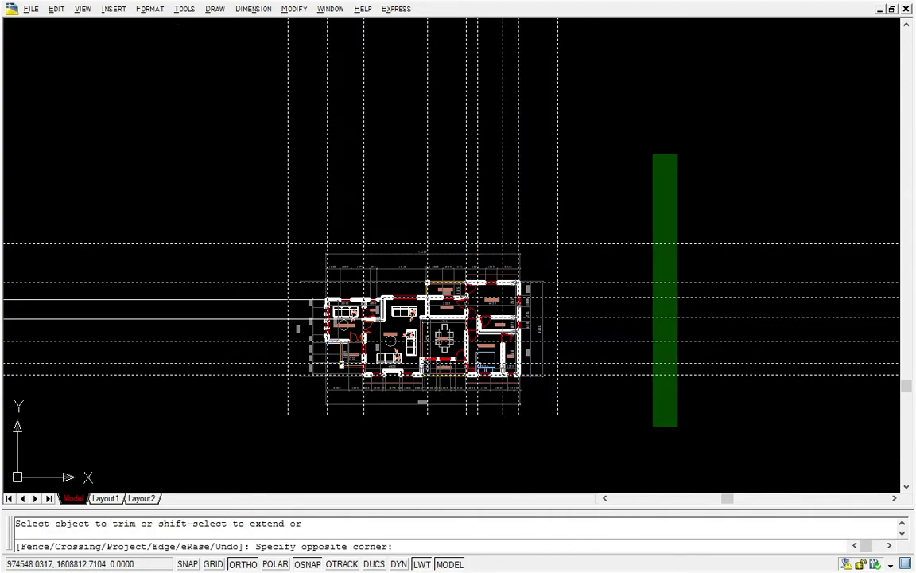
click(651, 154)
Step: Trim the vertical line ends above the upper offset line and the horizontal line ends beyond the ante-room's outer offset line
click(615, 173)
click(113, 76)
click(244, 164)
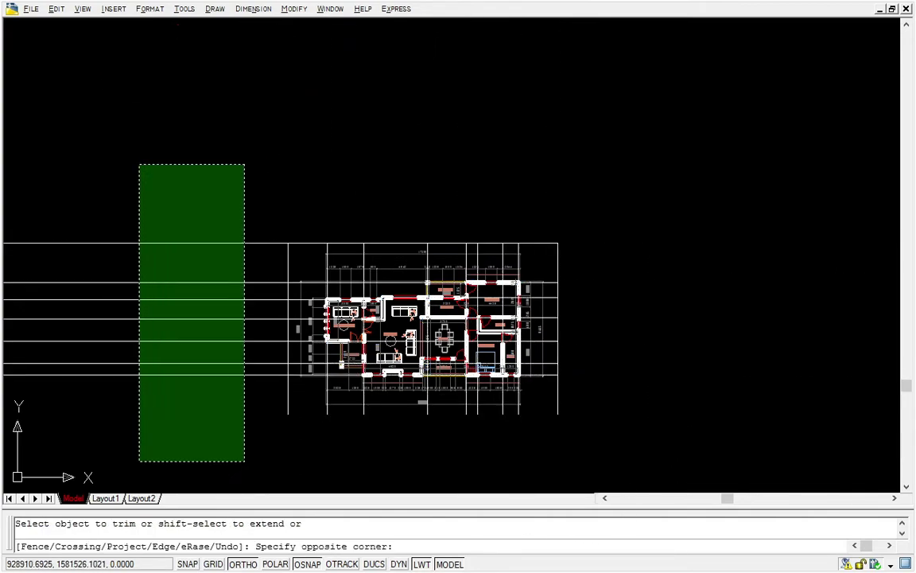
click(139, 460)
key(Escape)
Step: Erase the three remaining outer offset lines above the plan and on its ante-room and kitchen sides
scroll(235, 260, up, 3)
click(370, 261)
click(284, 177)
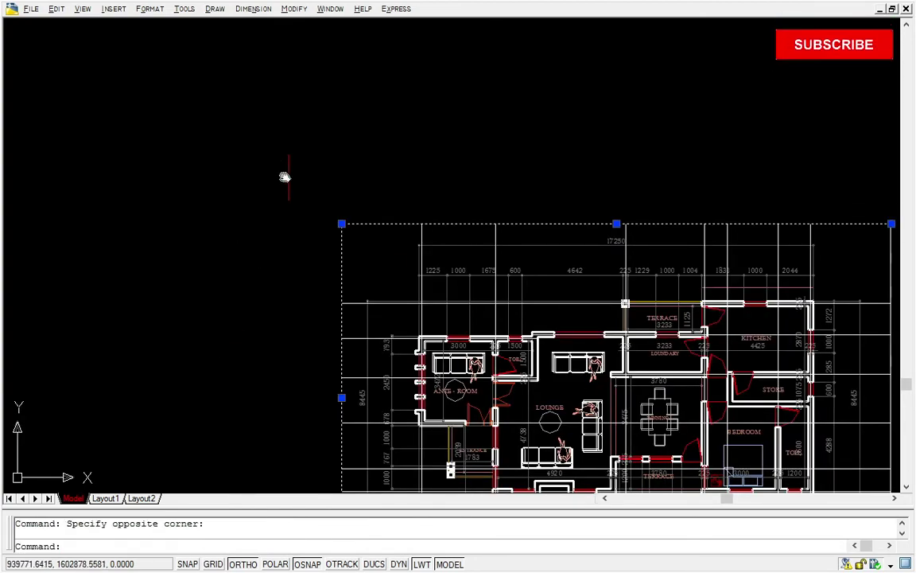
middle_drag(285, 176, 248, 157)
middle_drag(844, 265, 504, 174)
click(603, 131)
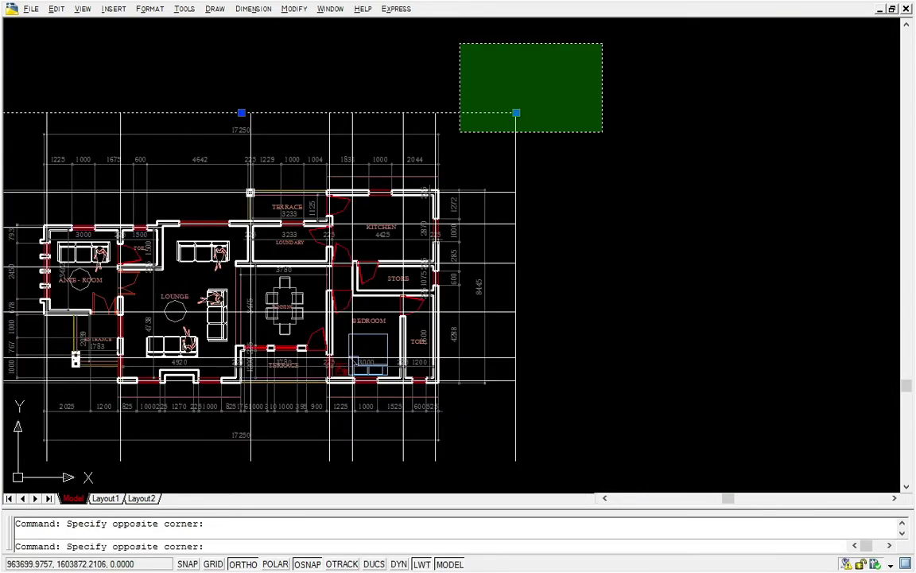
click(461, 43)
middle_drag(487, 51, 591, 91)
text(e)
key(Return)
Step: Draw a grid bubble circle with a radius of about 284, centred on the upper end of the ante-room's outer vertical construction line
scroll(598, 96, down, 4)
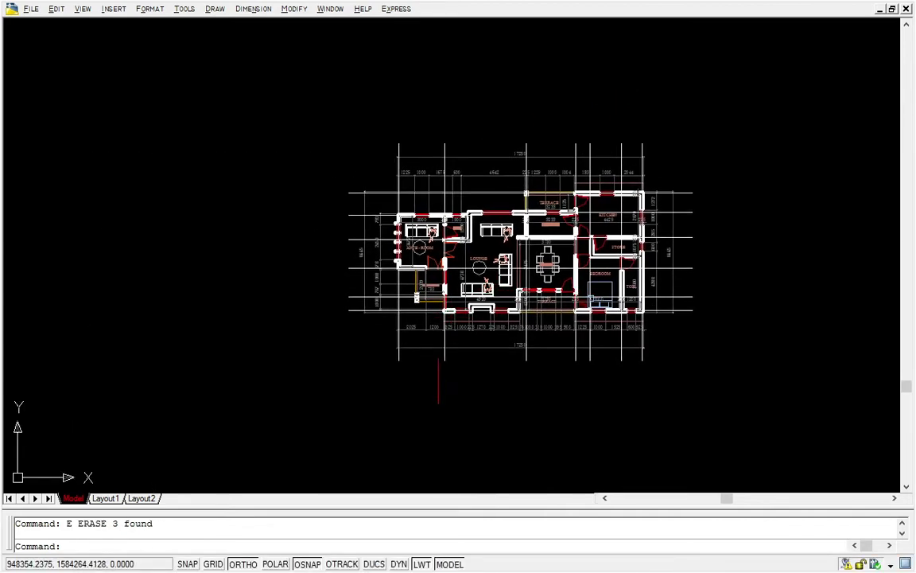
key(Return)
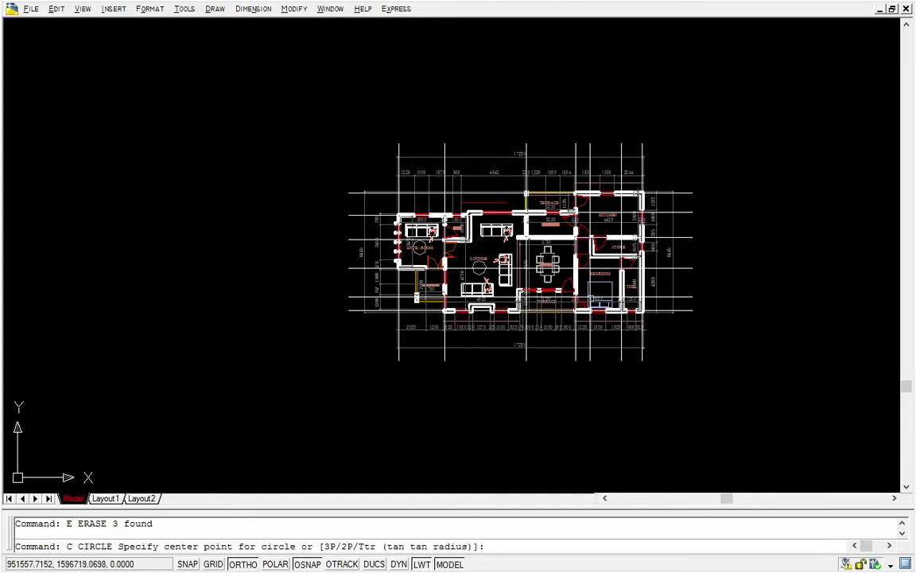
scroll(413, 32, up, 6)
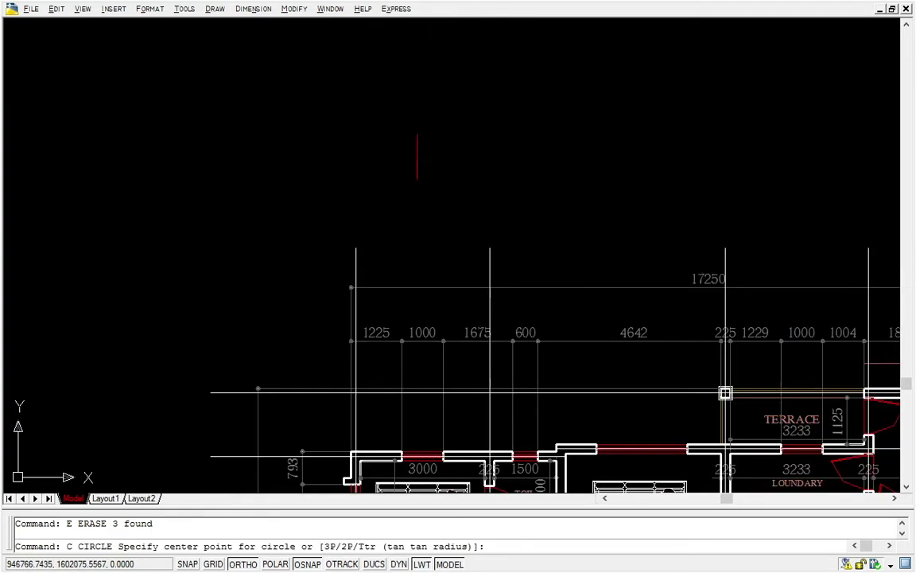
click(356, 255)
scroll(352, 233, up, 2)
scroll(359, 216, down, 2)
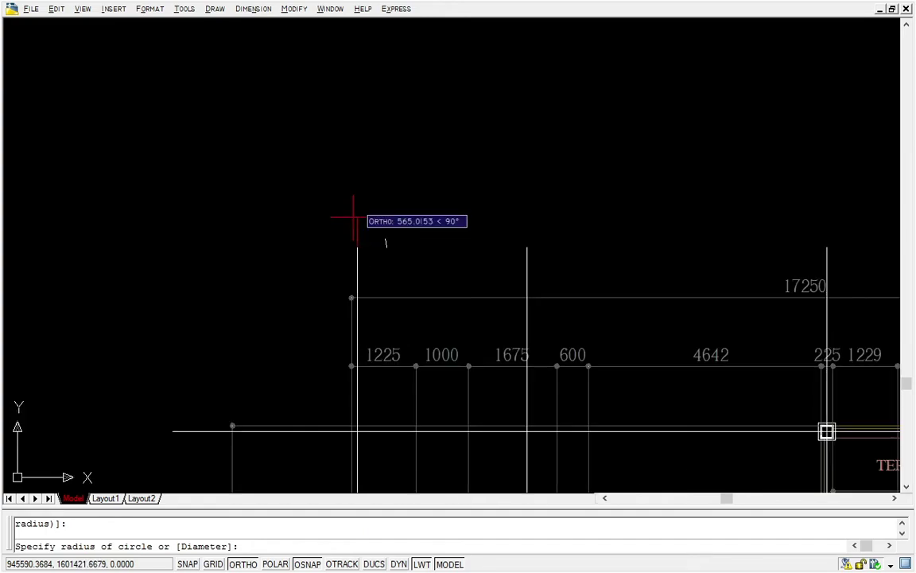
scroll(357, 191, down, 4)
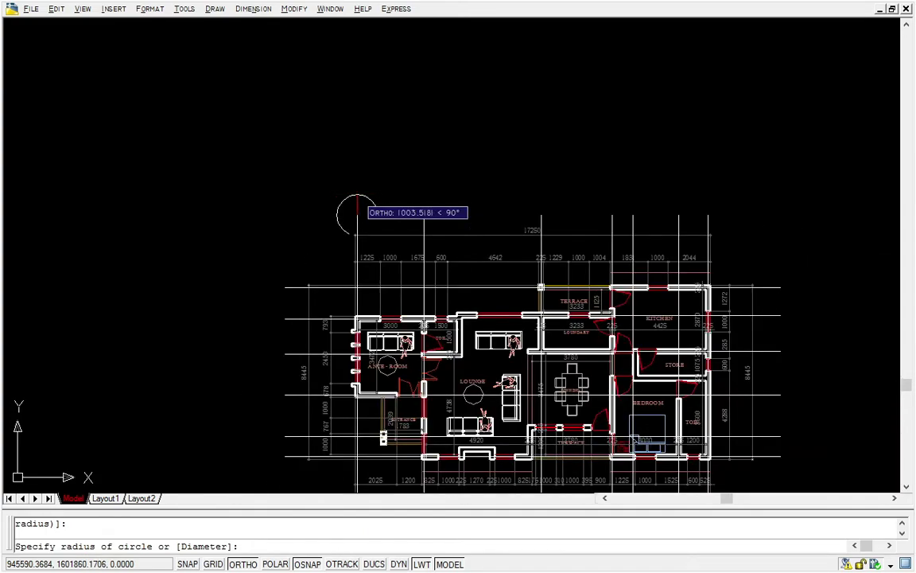
scroll(358, 205, down, 1)
scroll(362, 209, up, 5)
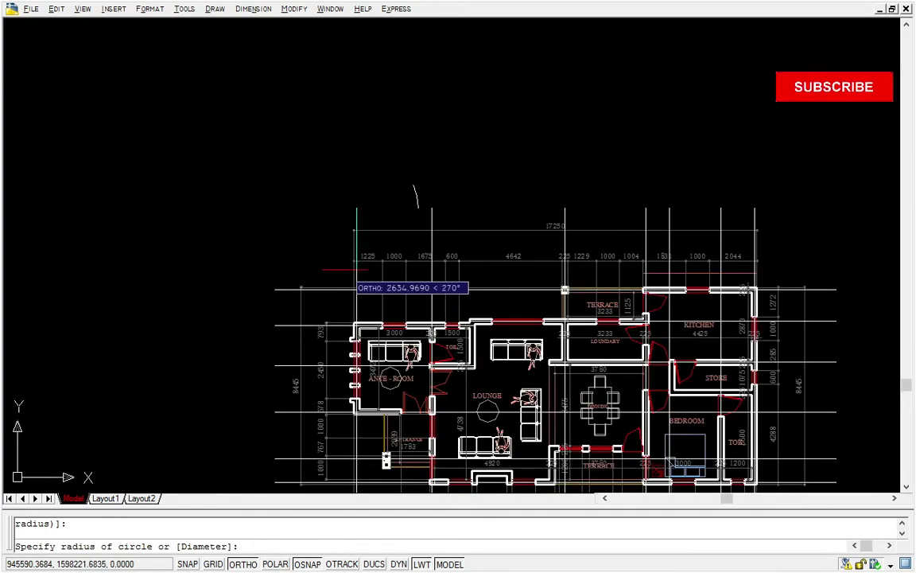
scroll(362, 146, down, 5)
scroll(362, 147, up, 6)
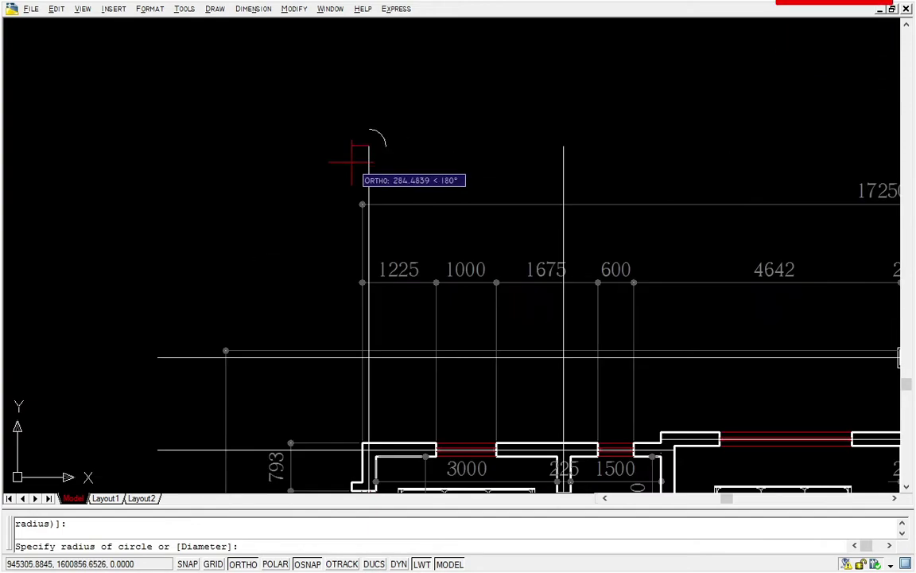
click(354, 159)
key(Escape)
Step: Move the circle up by its lower quadrant so that it sits on the upper end of the ante-room's outer construction line
scroll(382, 144, down, 3)
scroll(398, 146, up, 2)
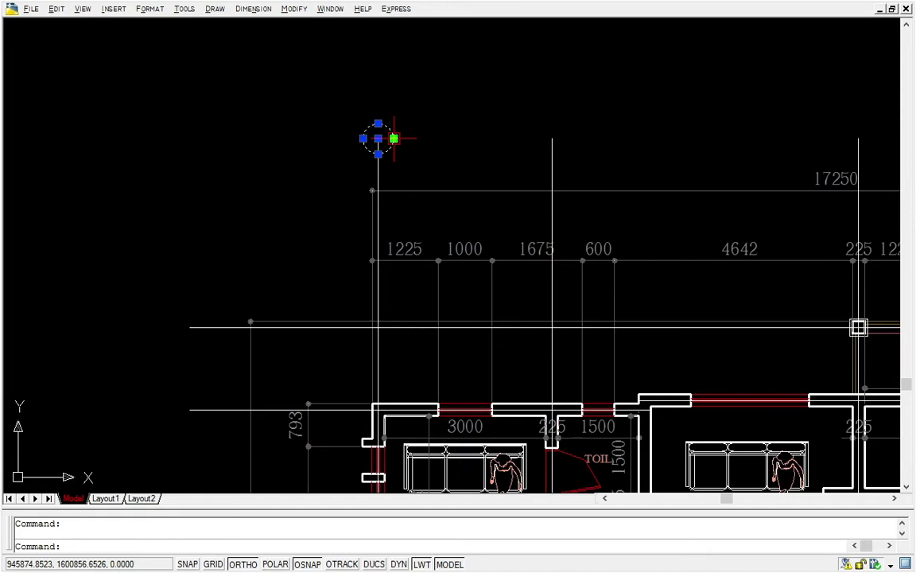
text(m)
key(Return)
scroll(385, 144, up, 4)
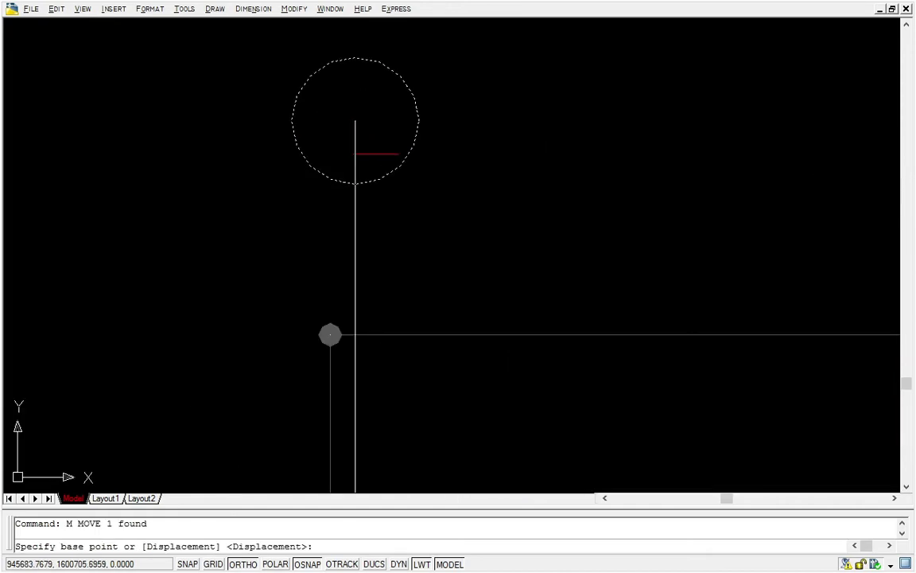
click(356, 184)
click(355, 119)
scroll(353, 119, down, 4)
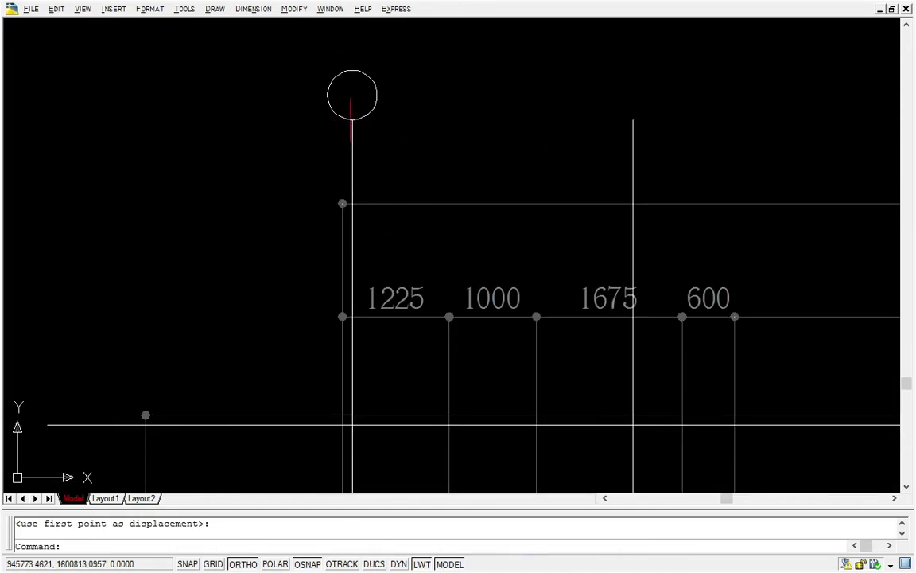
Step: Copy the circle from its lower quadrant onto the upper ends of the other six vertical construction lines
scroll(352, 119, down, 4)
scroll(475, 149, up, 2)
click(461, 138)
click(430, 117)
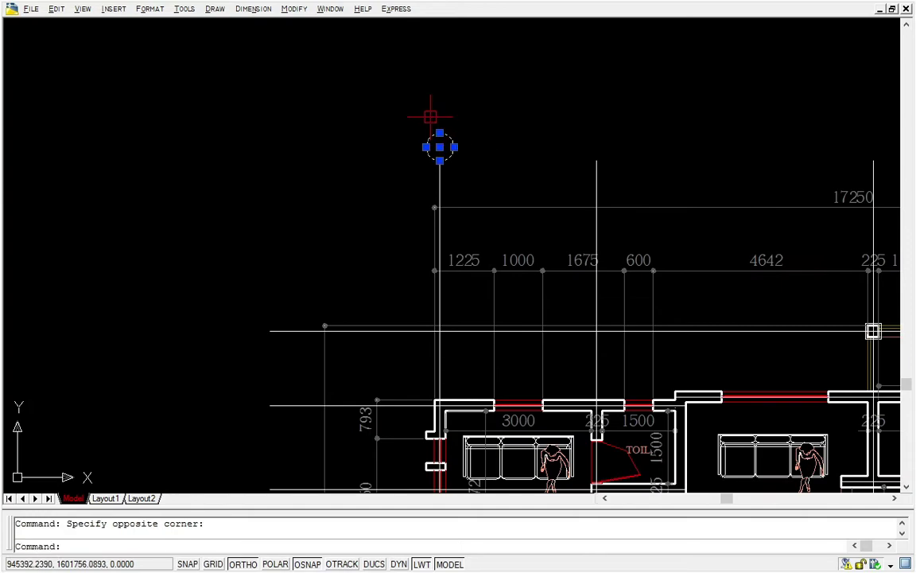
right_click(430, 117)
click(464, 282)
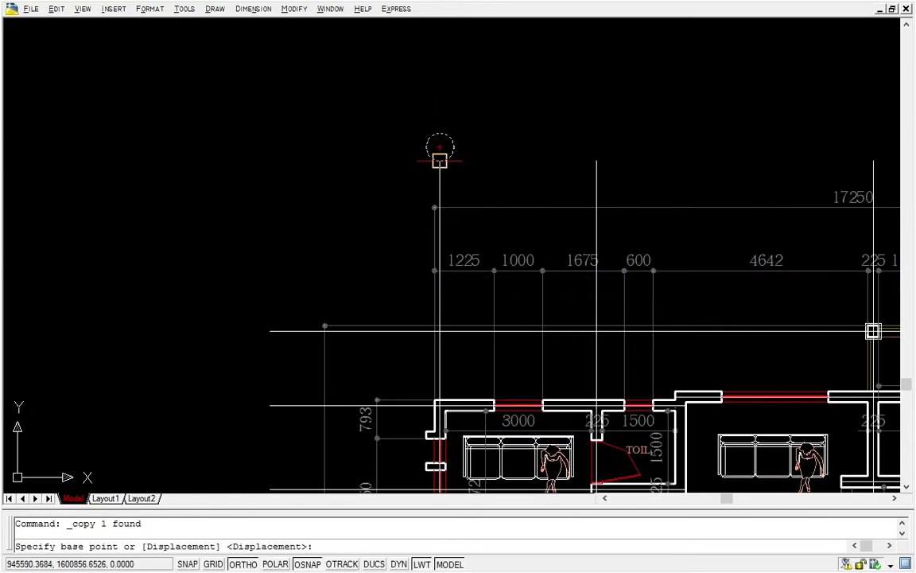
click(439, 160)
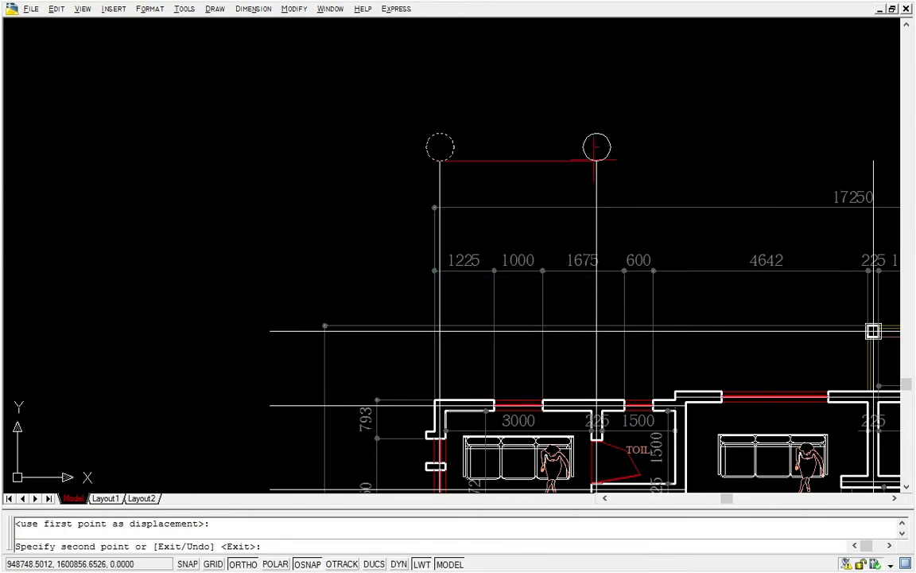
scroll(588, 160, down, 2)
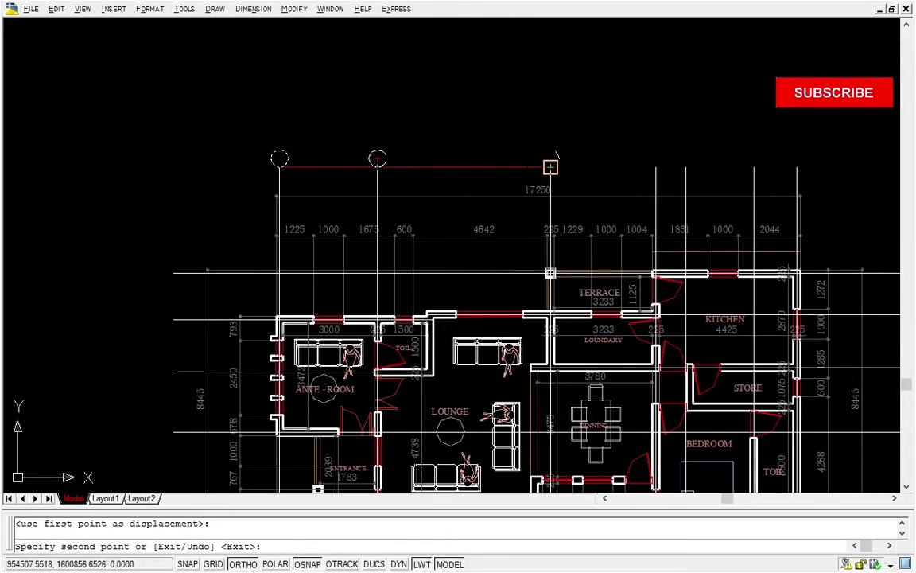
click(550, 166)
click(655, 166)
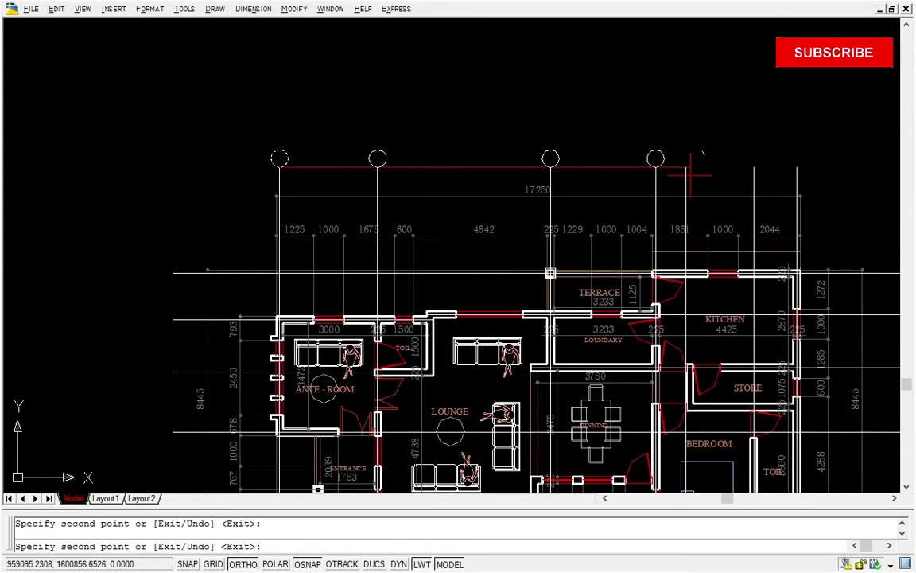
click(685, 166)
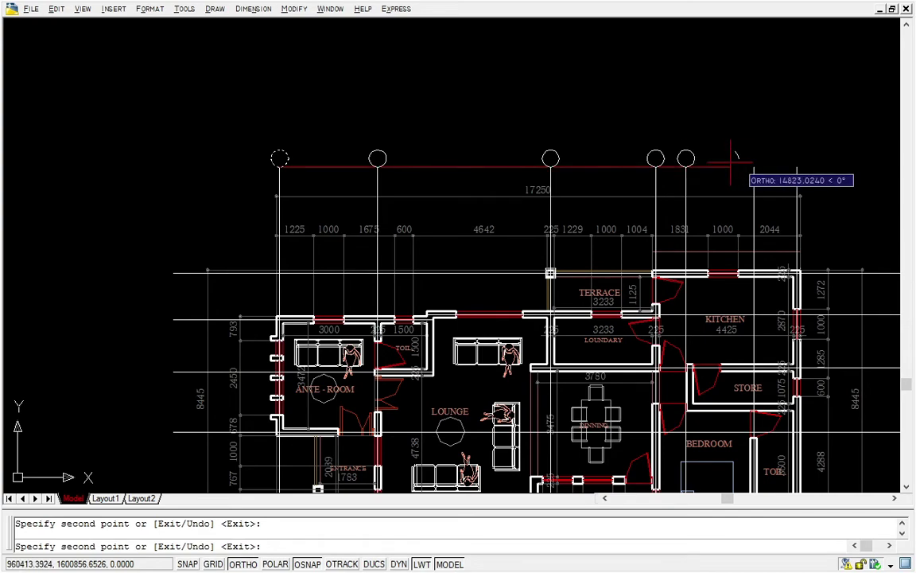
click(753, 166)
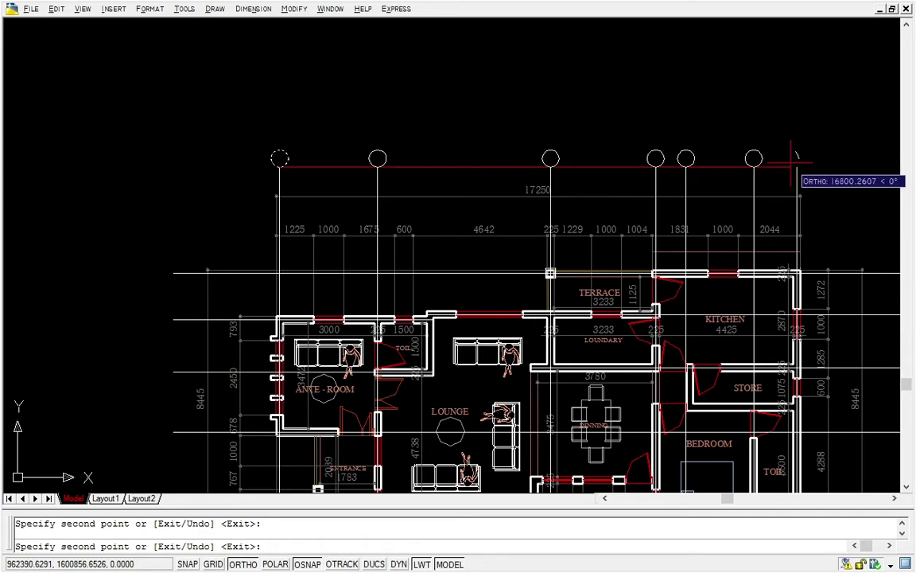
key(Escape)
Step: Copy the kitchen-side end bubble from its upper quadrant onto the lower ends of the four vertical grid lines nearest the kitchen side
scroll(768, 153, down, 2)
scroll(769, 154, up, 2)
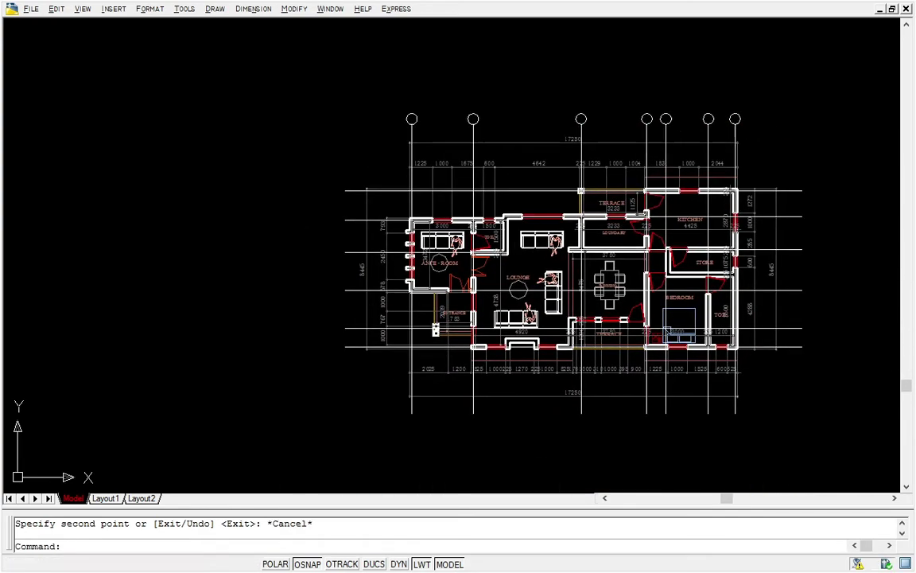
click(743, 109)
right_click(742, 109)
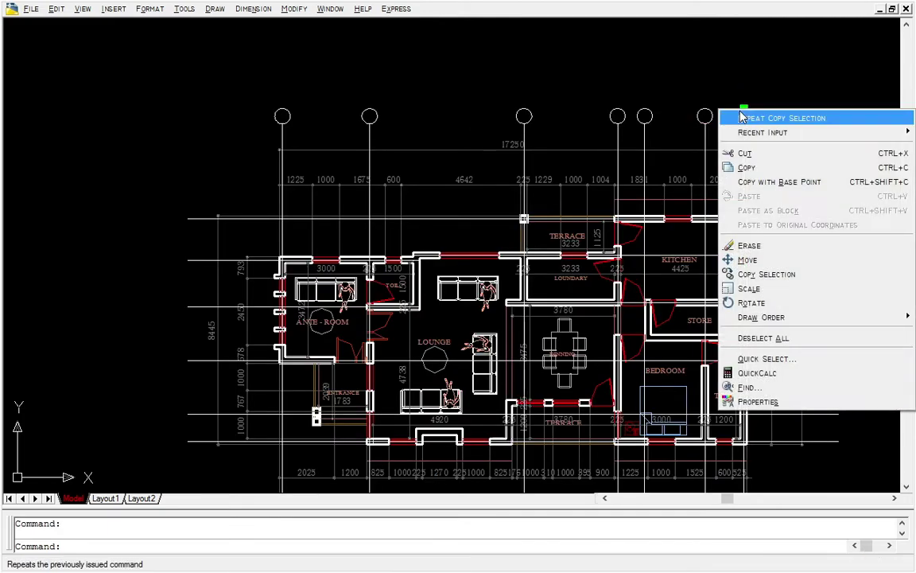
click(742, 116)
scroll(740, 111, up, 2)
click(745, 107)
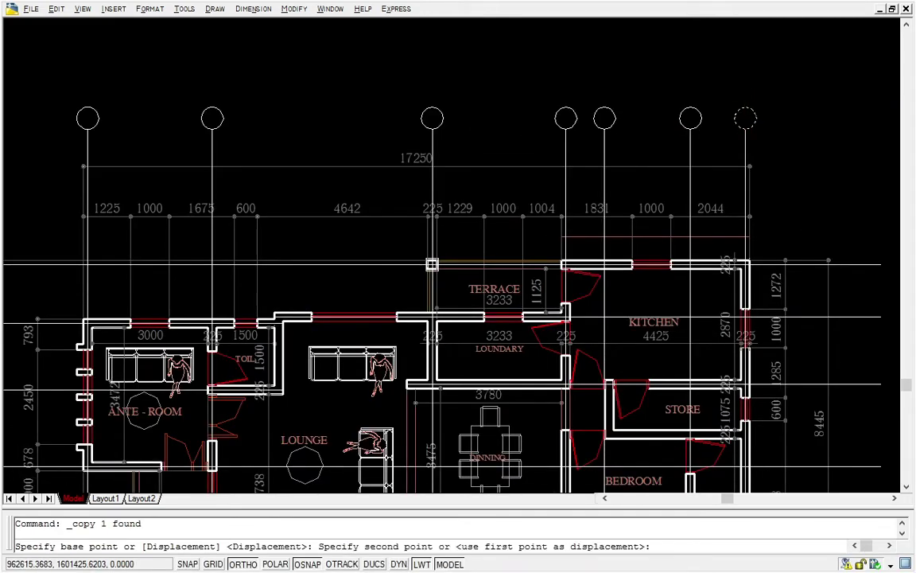
scroll(745, 111, down, 2)
middle_drag(767, 409, 733, 139)
scroll(715, 125, up, 2)
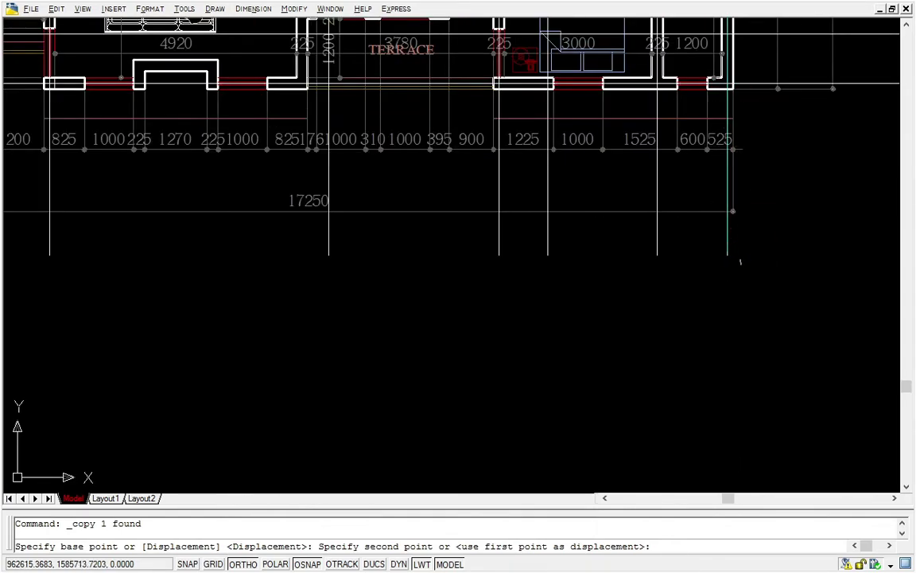
click(657, 255)
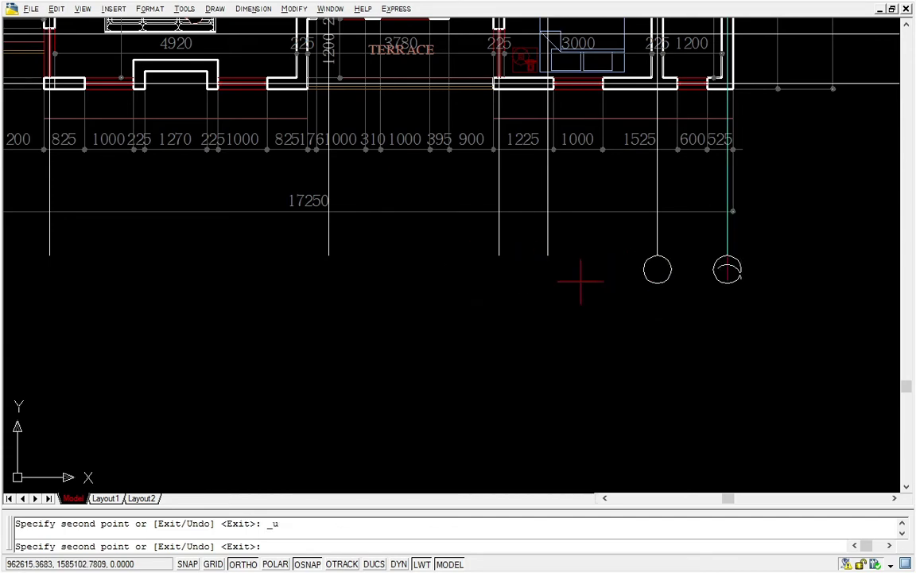
click(548, 256)
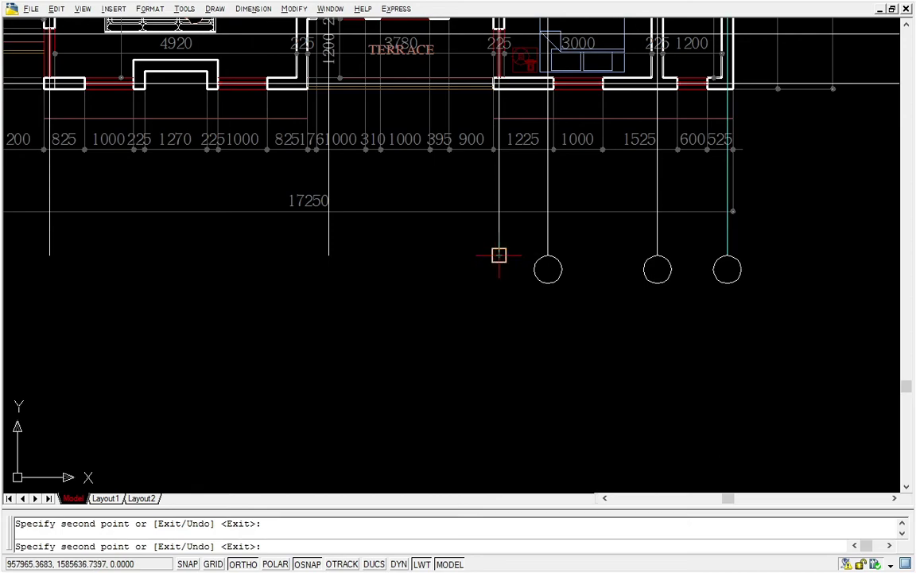
click(498, 254)
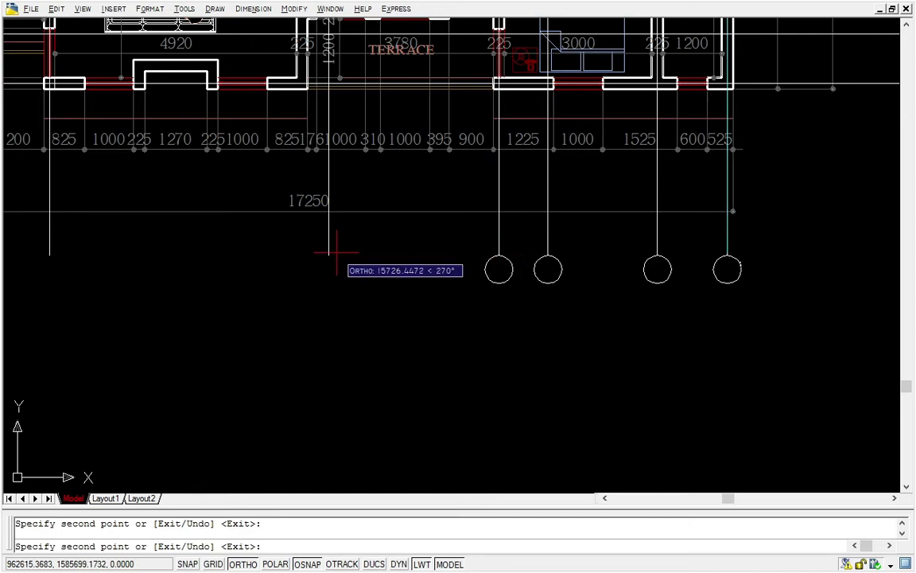
Step: Place further bubble copies on the lower ends of the remaining three vertical grid lines, through the lounge and ante-room, and end the copy
click(328, 254)
scroll(391, 253, down, 2)
middle_drag(388, 253, 573, 259)
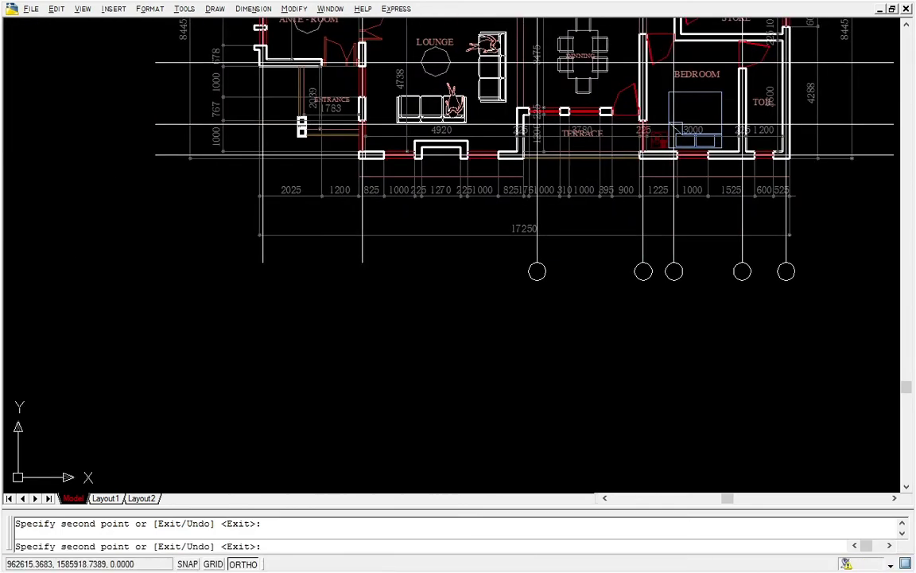
click(537, 256)
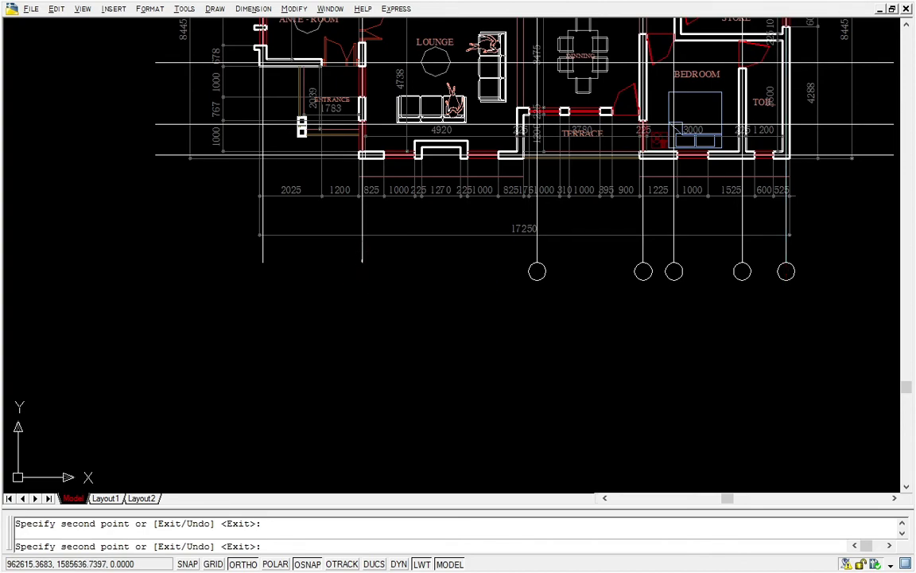
click(361, 257)
middle_drag(366, 300, 513, 340)
scroll(512, 341, down, 1)
key(Escape)
middle_drag(443, 348, 417, 361)
scroll(442, 357, up, 2)
key(Escape)
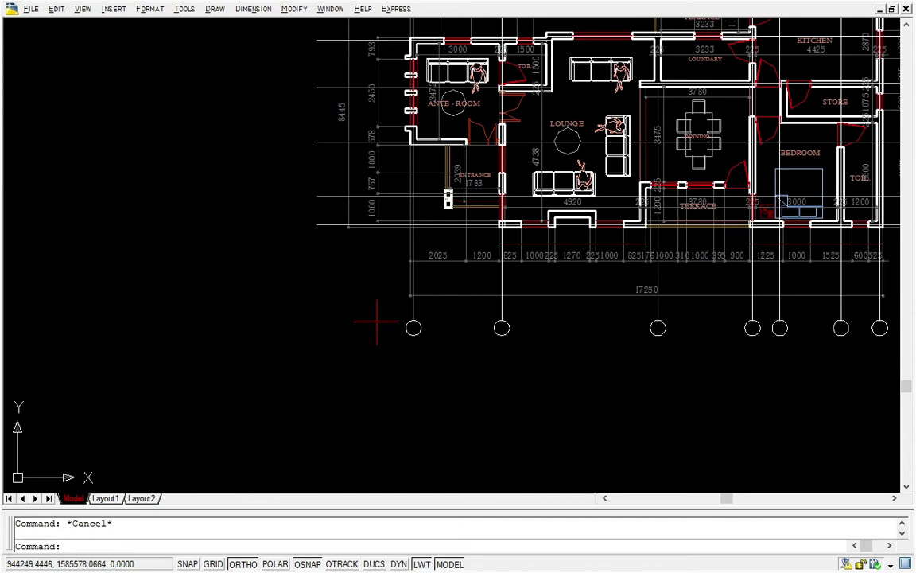
Step: Copy the lower ante-room bubble from its lounge-side quadrant onto the ante-room-side ends of the five lower horizontal grid lines
click(451, 380)
right_click(450, 380)
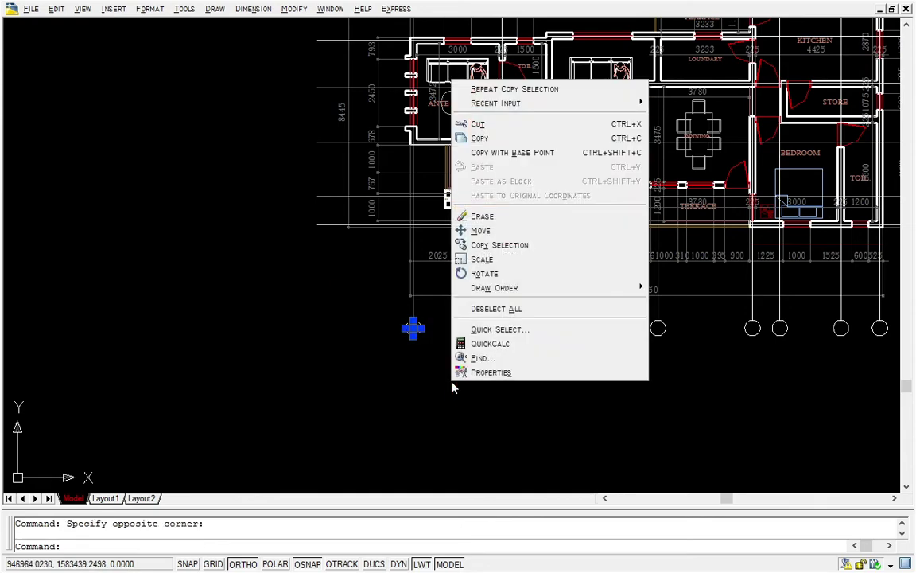
click(498, 244)
scroll(439, 340, up, 3)
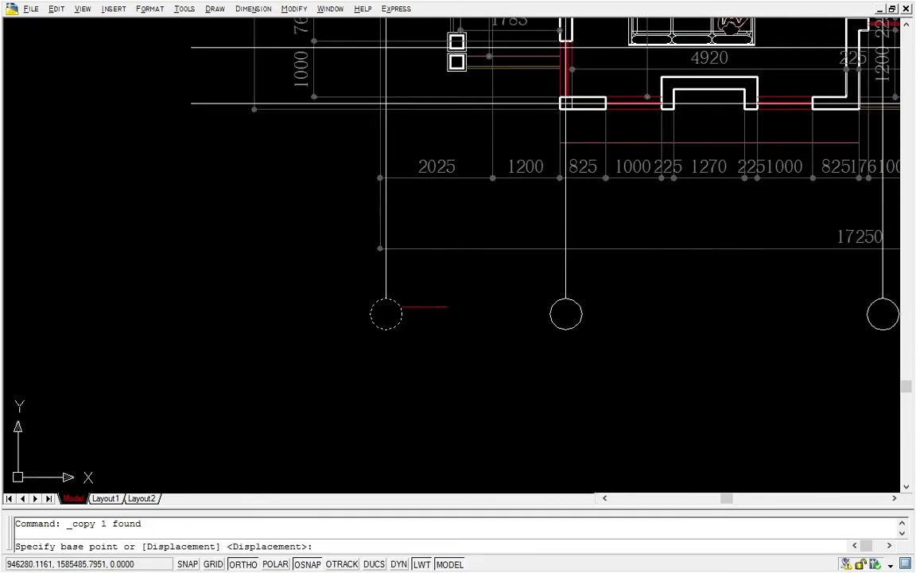
click(402, 313)
scroll(392, 309, down, 2)
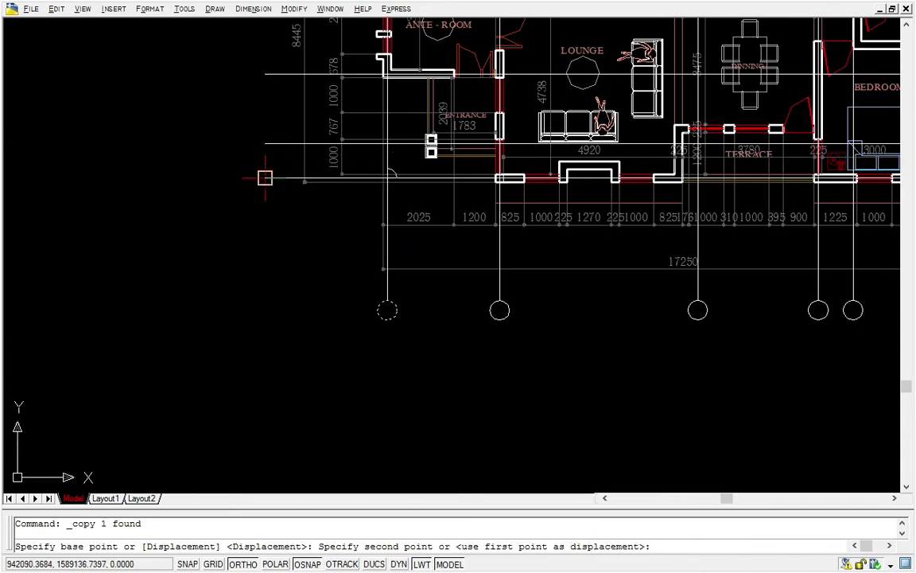
click(265, 177)
click(265, 143)
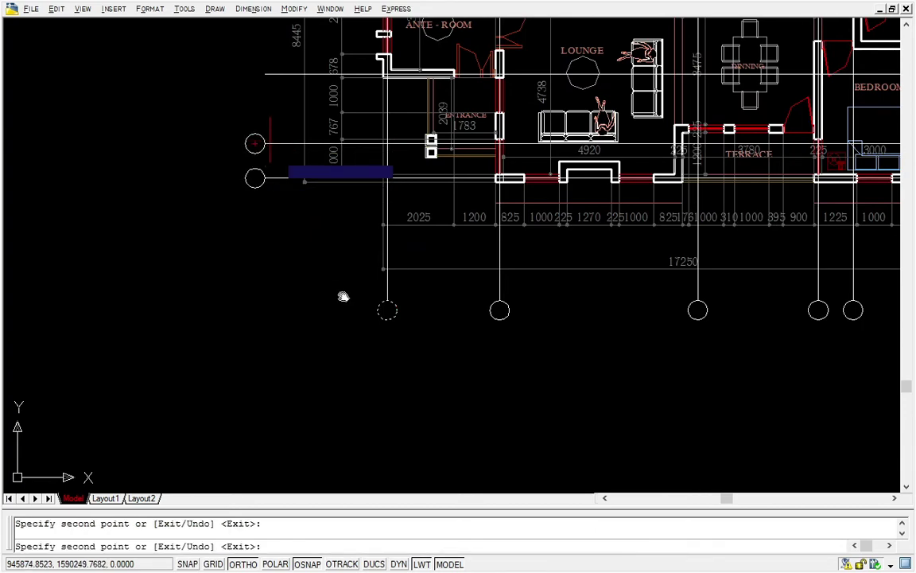
middle_drag(343, 297, 424, 471)
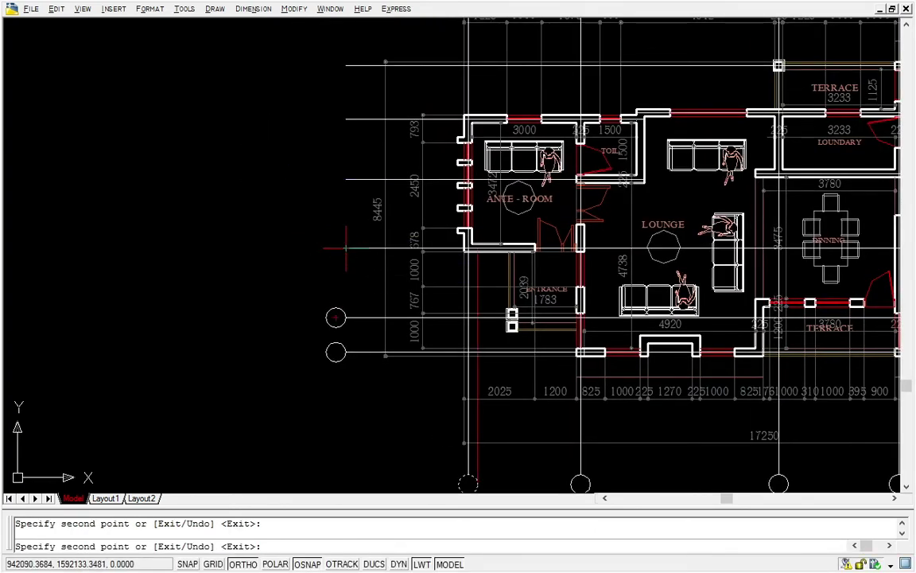
click(345, 247)
click(345, 179)
click(345, 118)
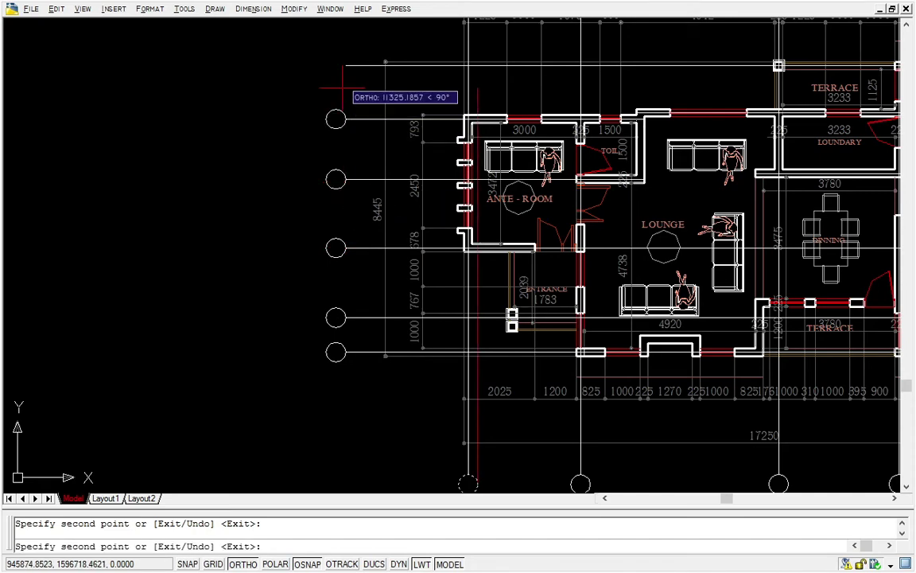
key(Return)
click(342, 67)
middle_drag(342, 66, 339, 94)
key(Escape)
Step: Copy the nearest ante-room-side bubble from its plan-side quadrant onto the end of the uppermost horizontal grid line
click(372, 181)
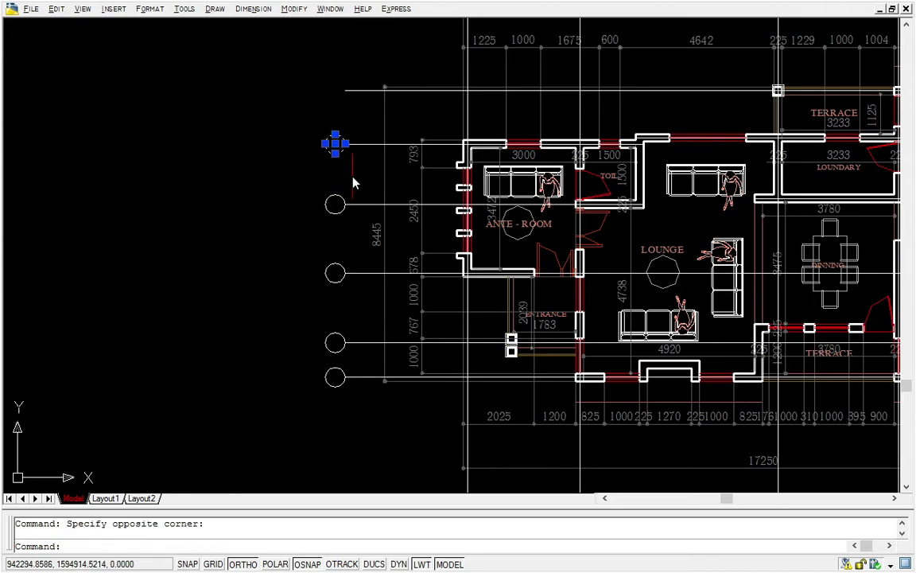
right_click(317, 158)
click(374, 339)
scroll(335, 144, up, 3)
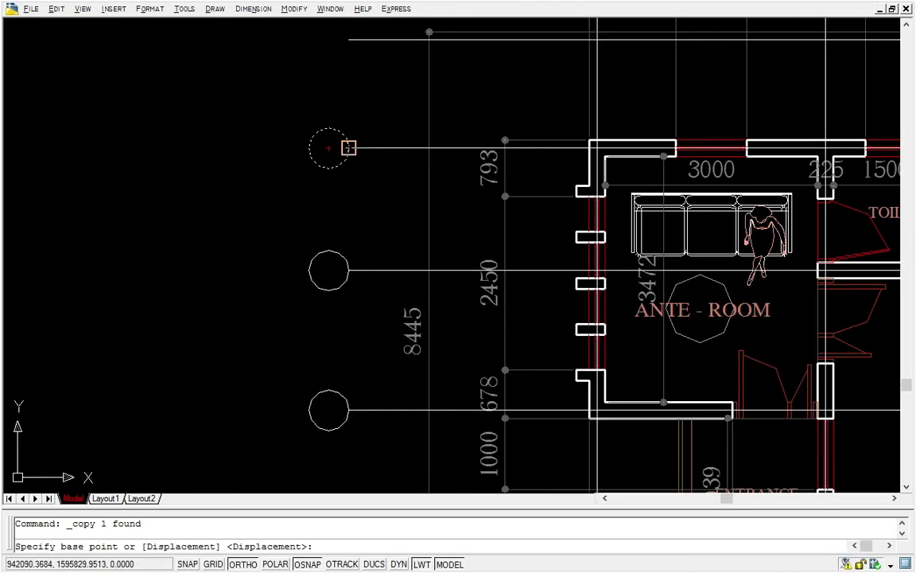
click(349, 147)
click(348, 39)
key(Escape)
scroll(348, 39, down, 1)
middle_drag(349, 39, 355, 150)
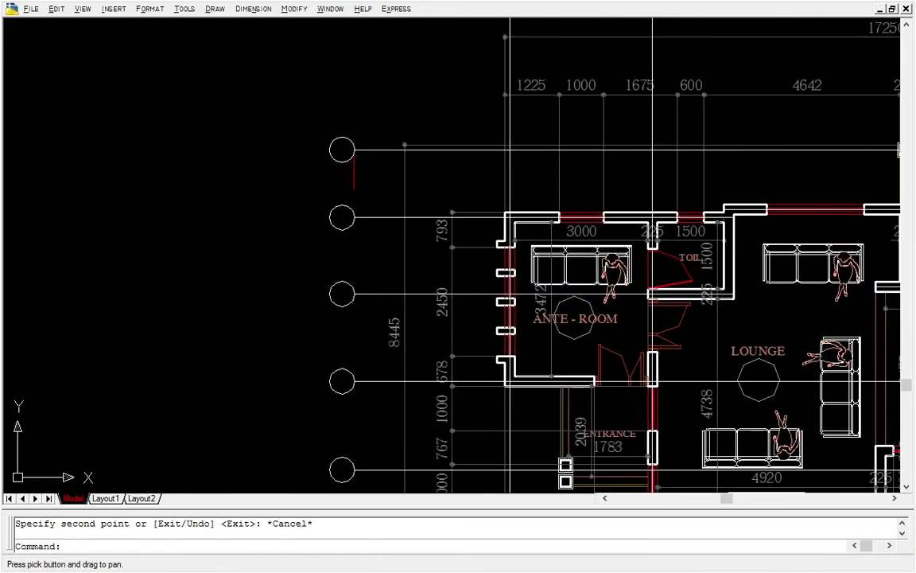
Step: Copy the uppermost ante-room-side bubble from its outer quadrant onto the kitchen-side ends of all six horizontal grid lines
click(280, 94)
click(375, 159)
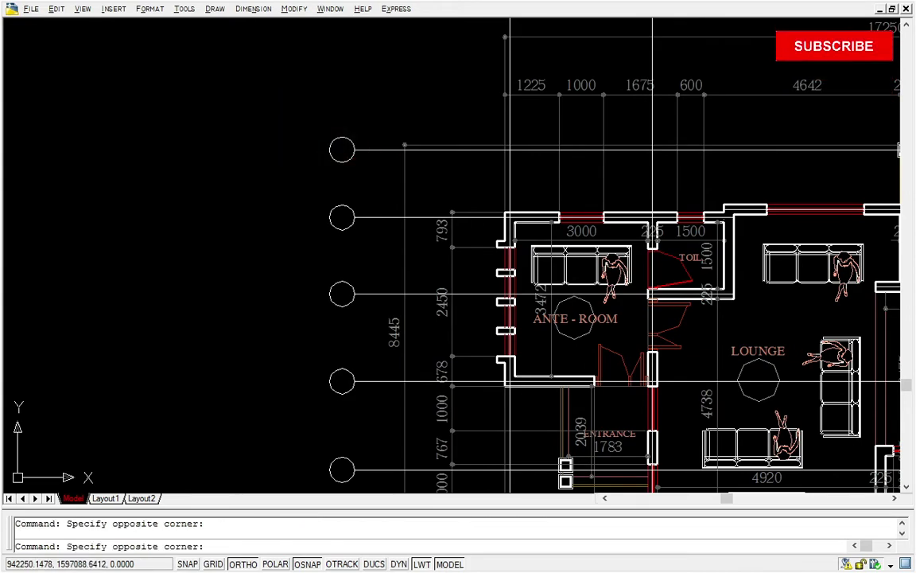
right_click(380, 178)
click(417, 346)
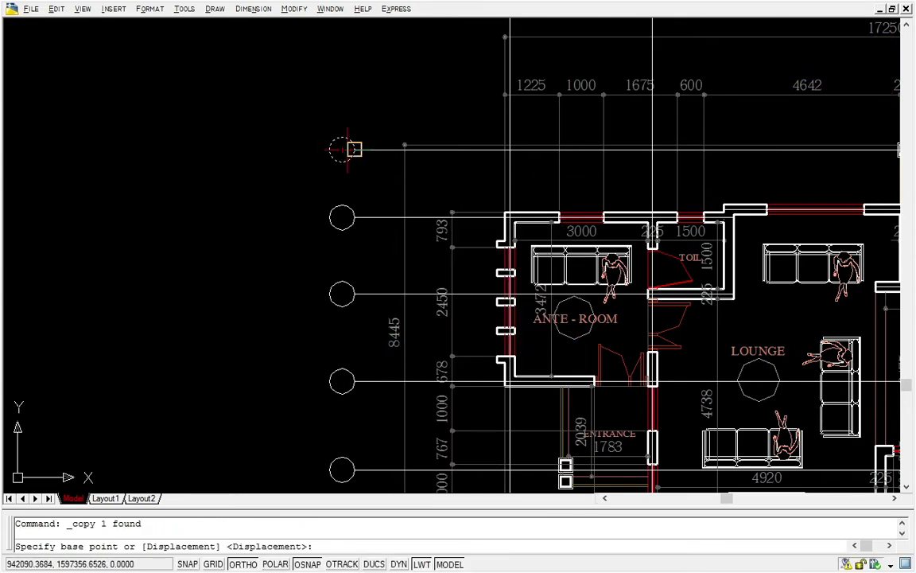
click(329, 150)
scroll(330, 150, down, 5)
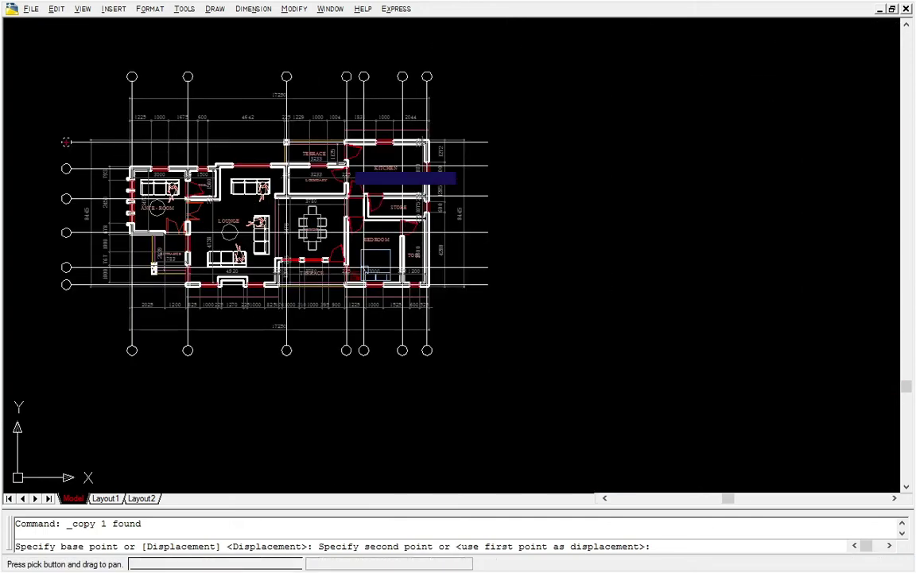
click(488, 141)
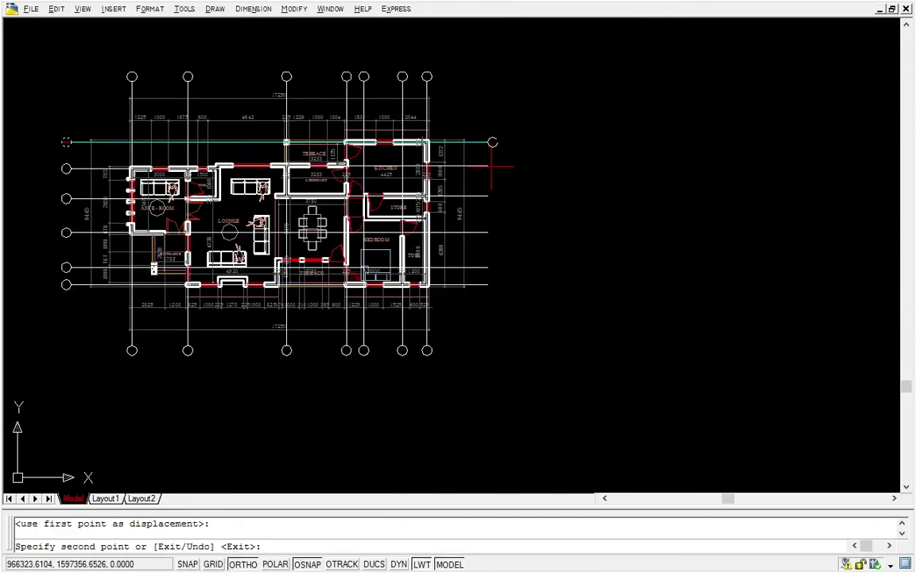
click(487, 165)
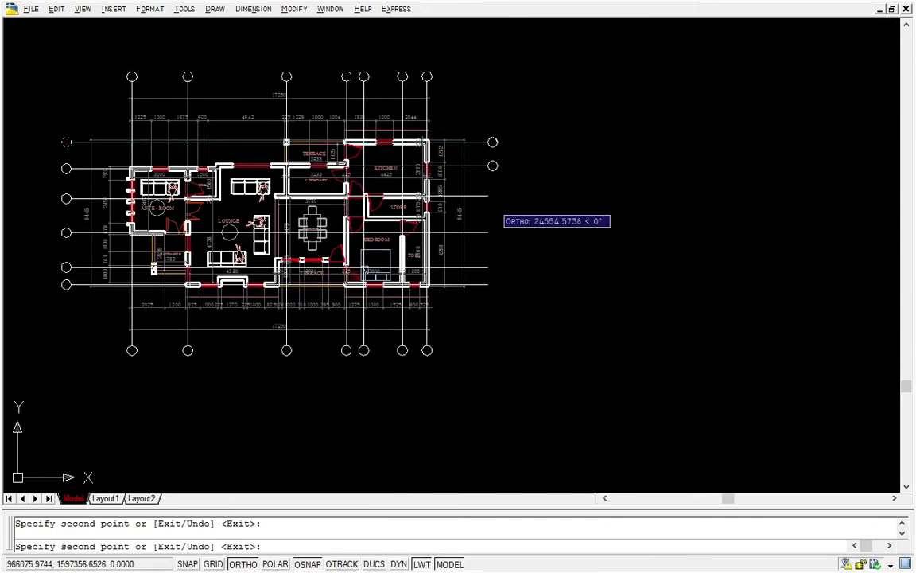
click(487, 196)
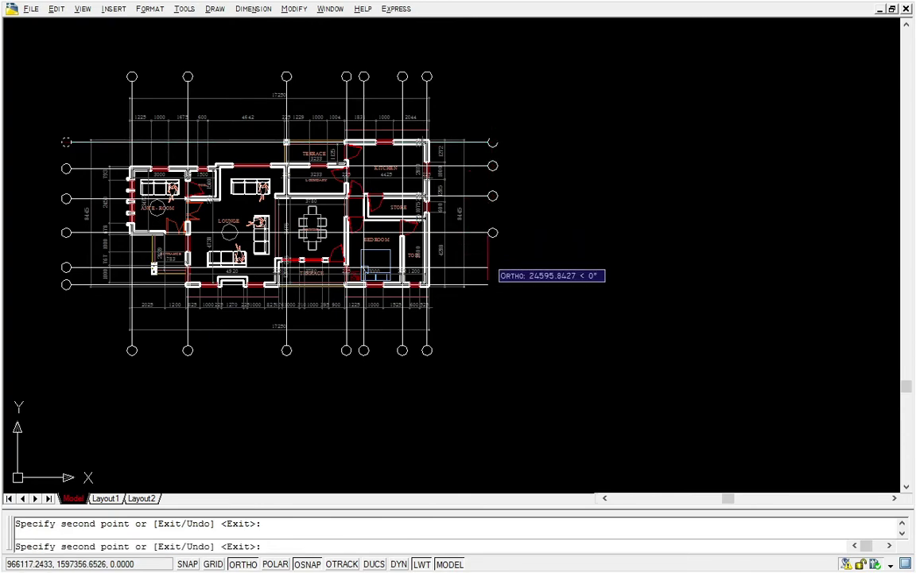
click(487, 267)
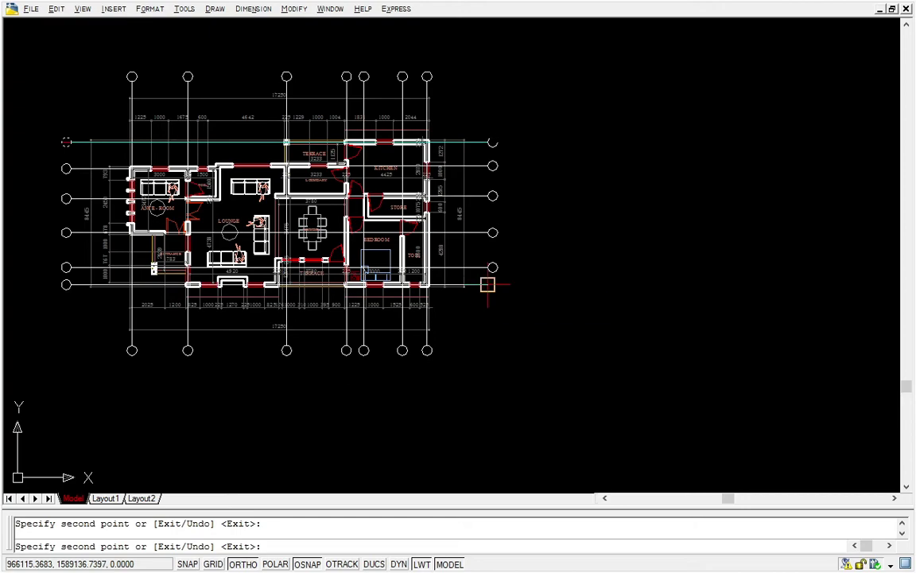
click(487, 285)
key(Escape)
scroll(530, 269, down, 3)
middle_drag(530, 270, 599, 278)
key(Escape)
Step: Change the layer of the uppermost horizontal grid line to GRIDLINES in its properties
scroll(591, 256, up, 5)
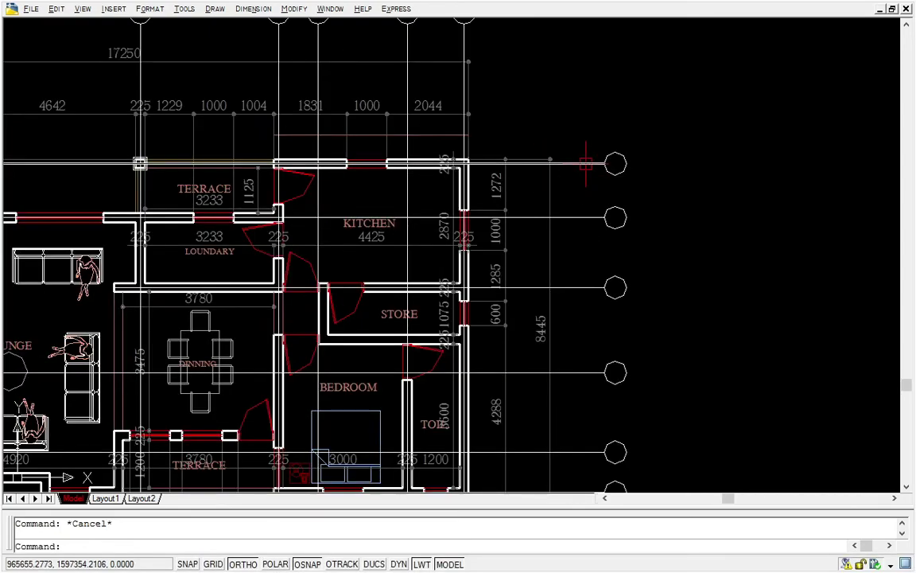
click(586, 165)
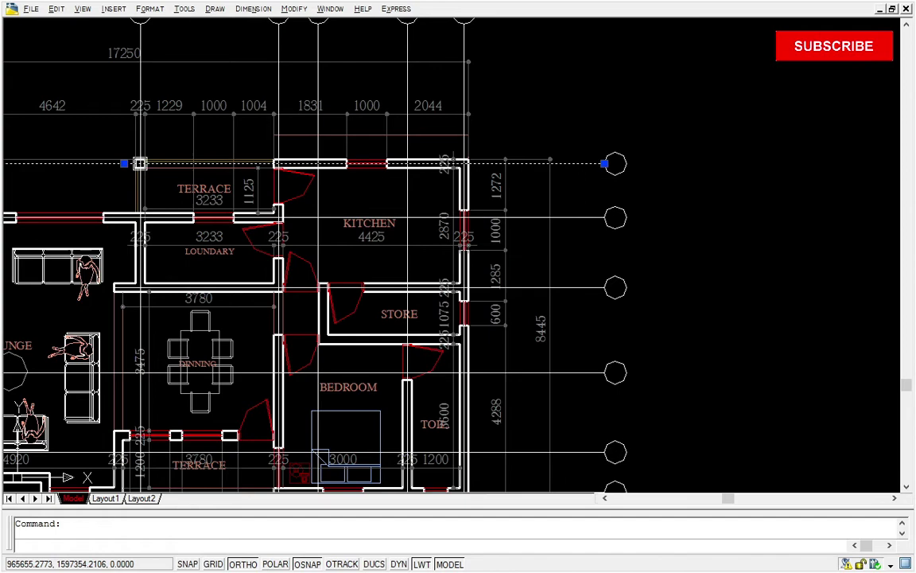
key(ctrl+1)
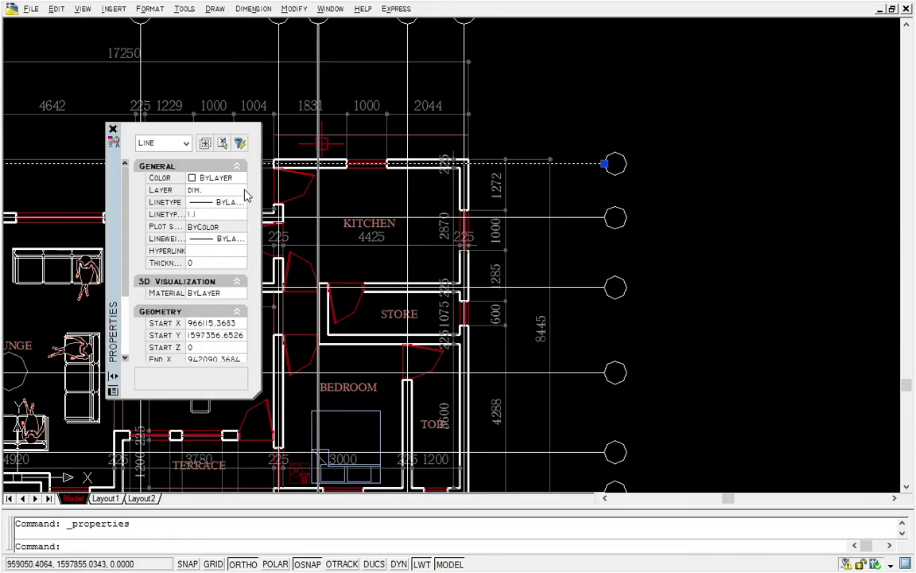
click(243, 192)
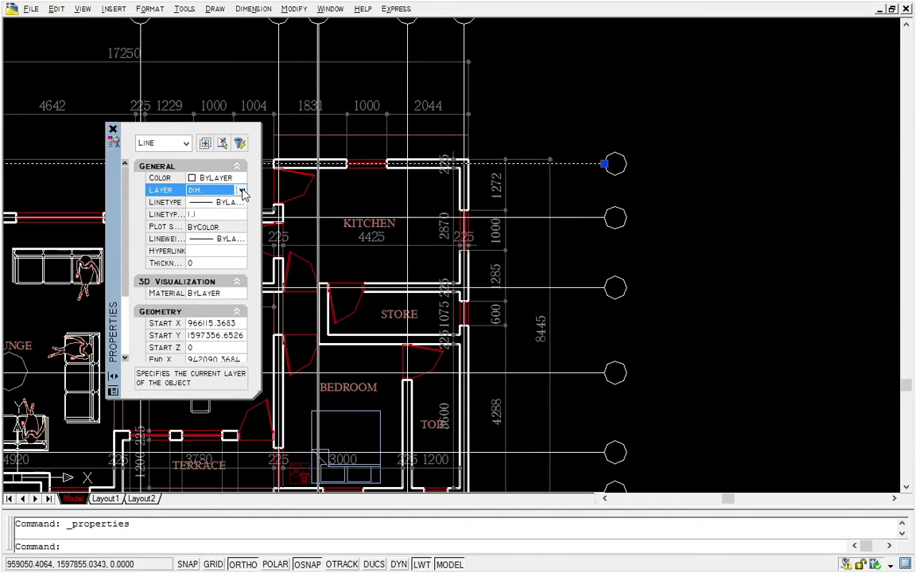
click(241, 190)
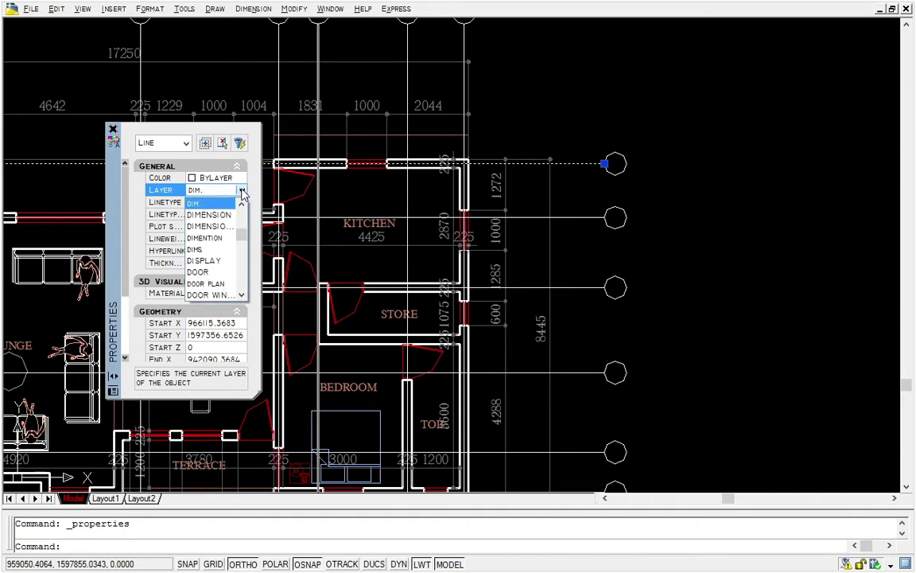
mouse_move(244, 242)
mouse_down()
mouse_move(242, 288)
mouse_move(236, 244)
mouse_move(240, 253)
mouse_up()
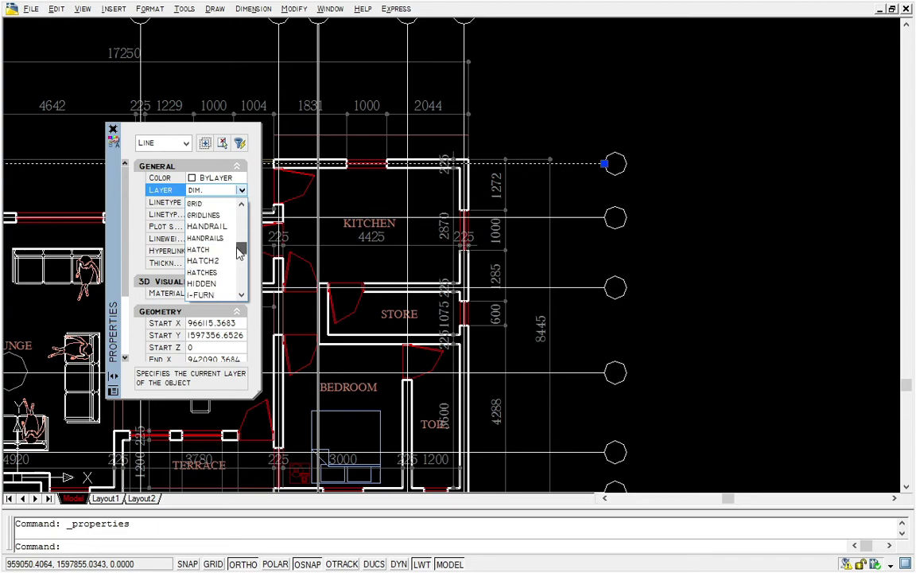
click(205, 215)
key(Escape)
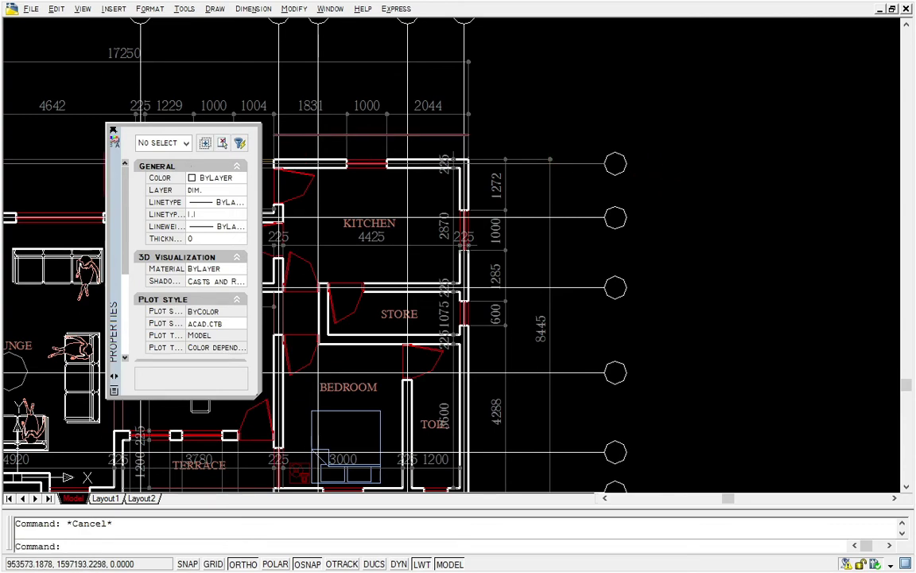
click(113, 131)
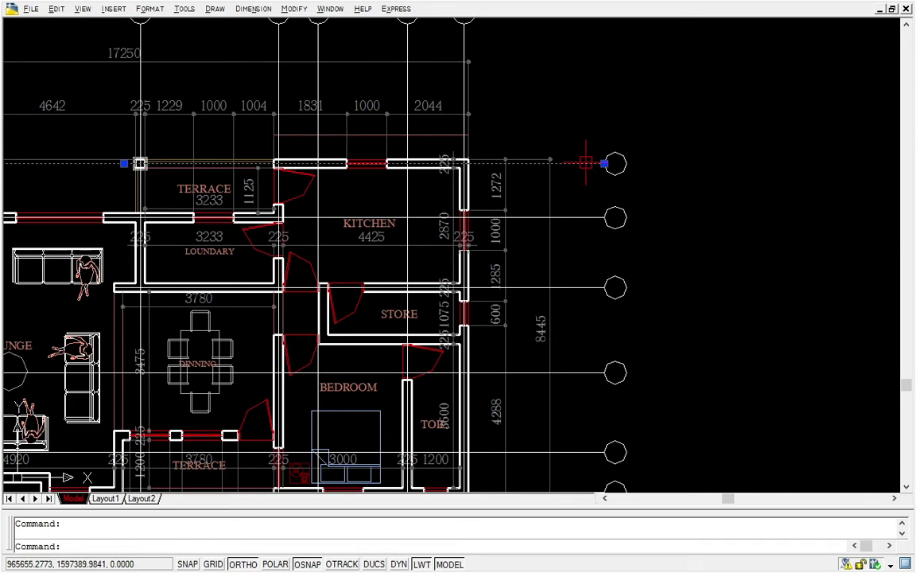
Step: Match the properties of the uppermost horizontal grid line onto the ante-room-side bubbles and the other horizontal grid lines
text(MA)
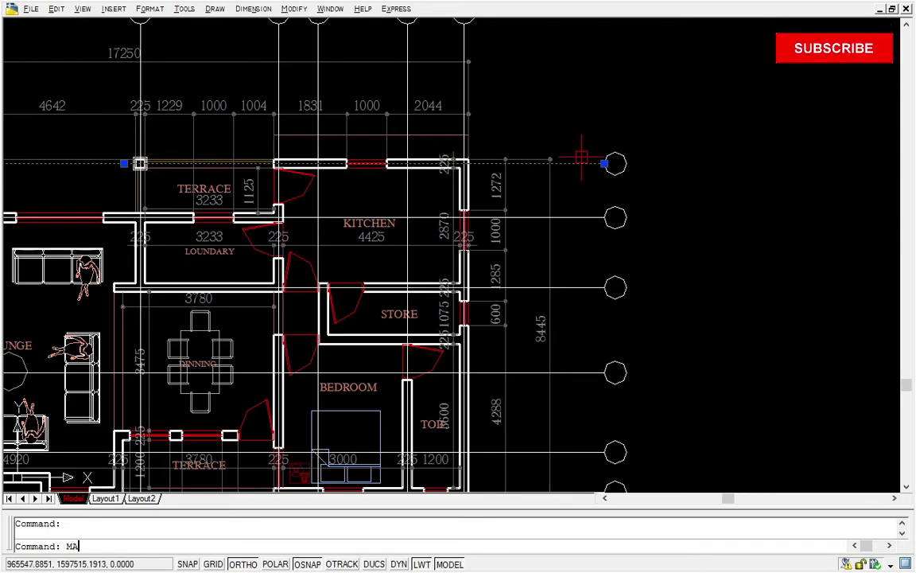
key(Return)
scroll(612, 155, down, 2)
click(678, 498)
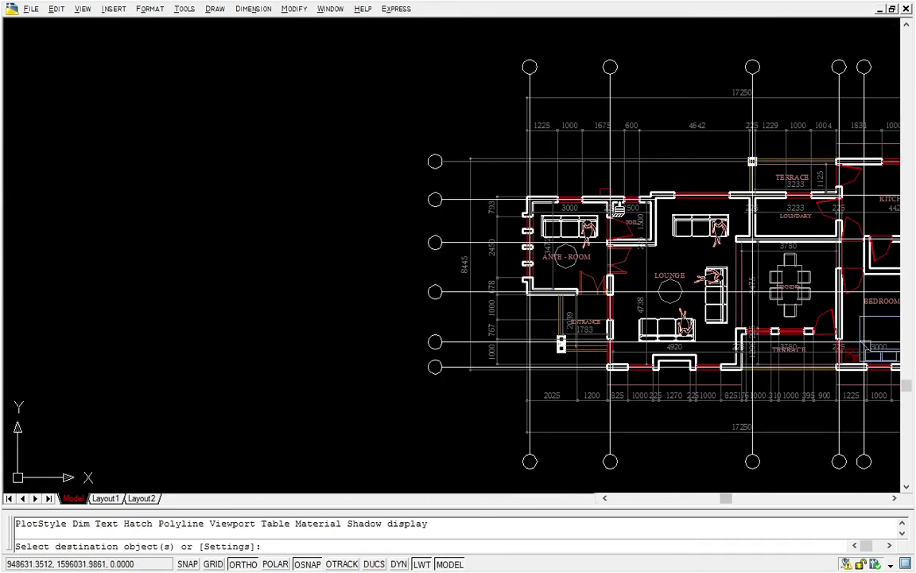
click(446, 364)
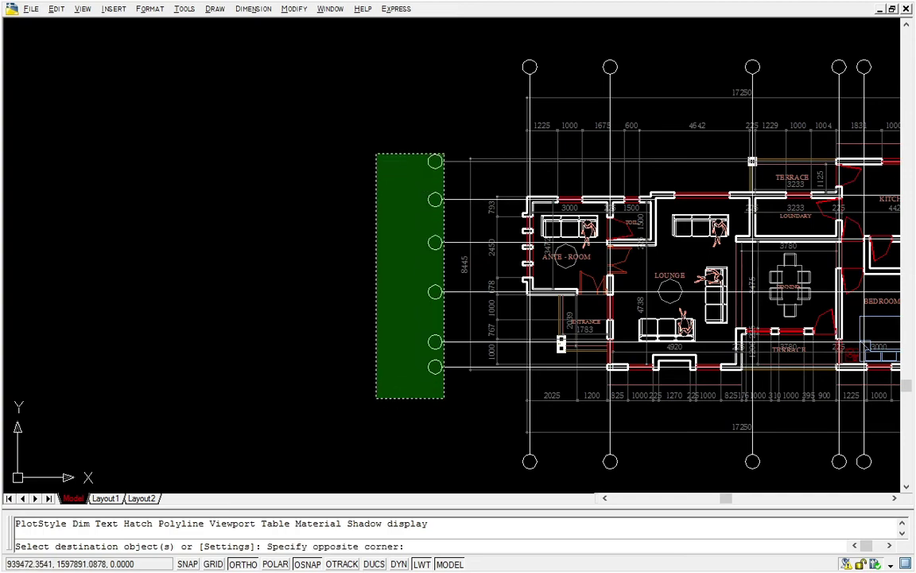
click(385, 144)
middle_drag(361, 130, 293, 139)
Step: Apply the same matched properties to the vertical grid lines, their upper and lower bubbles, and the kitchen-side bubbles
scroll(455, 211, down, 1)
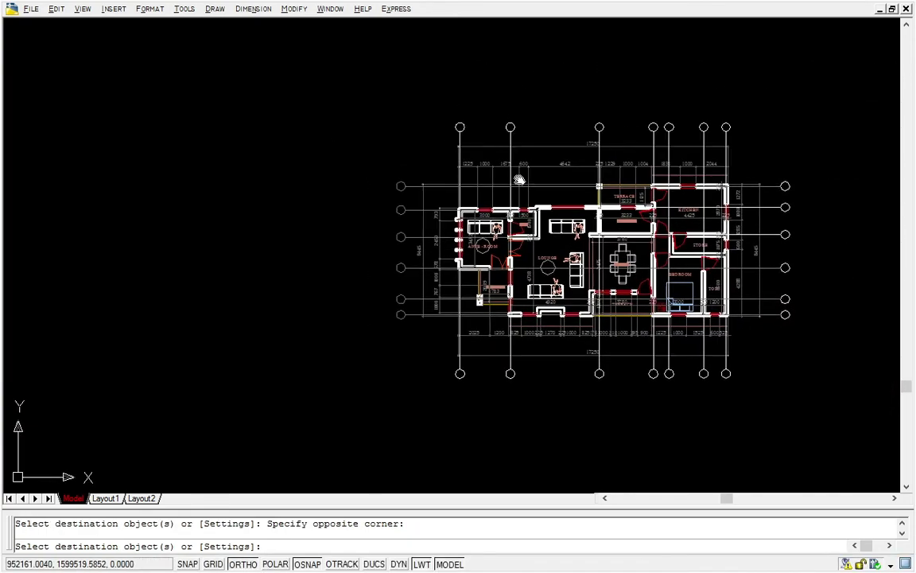
middle_drag(519, 180, 489, 199)
click(368, 93)
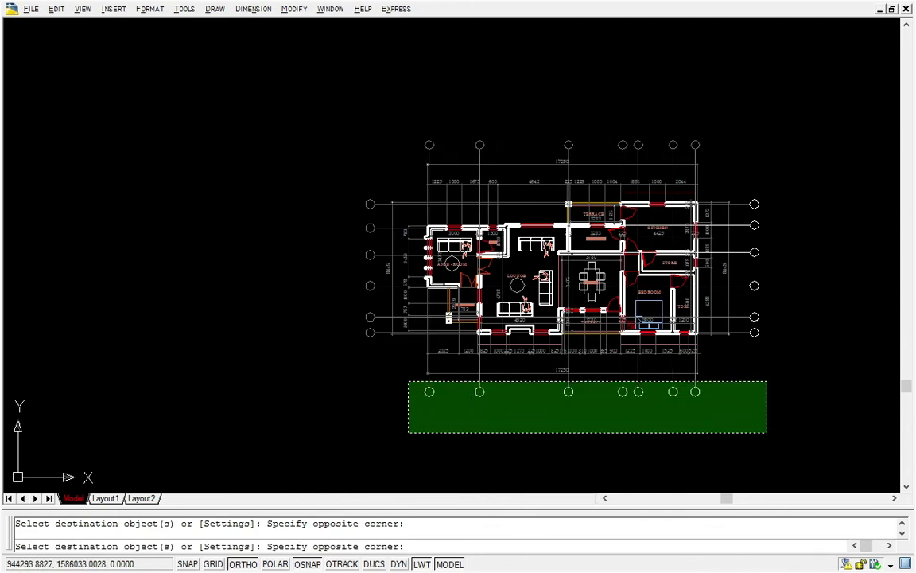
click(409, 379)
click(822, 396)
click(748, 131)
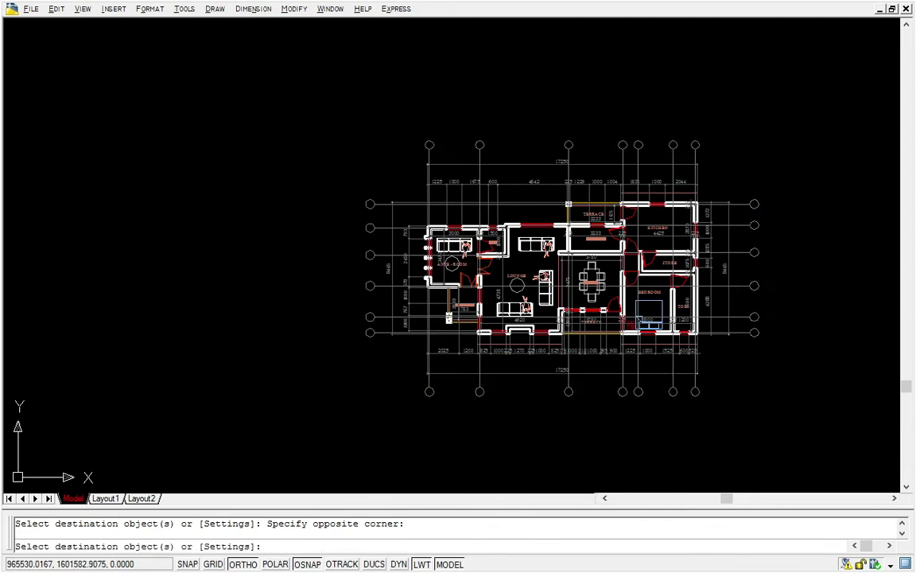
key(Escape)
scroll(723, 293, up, 3)
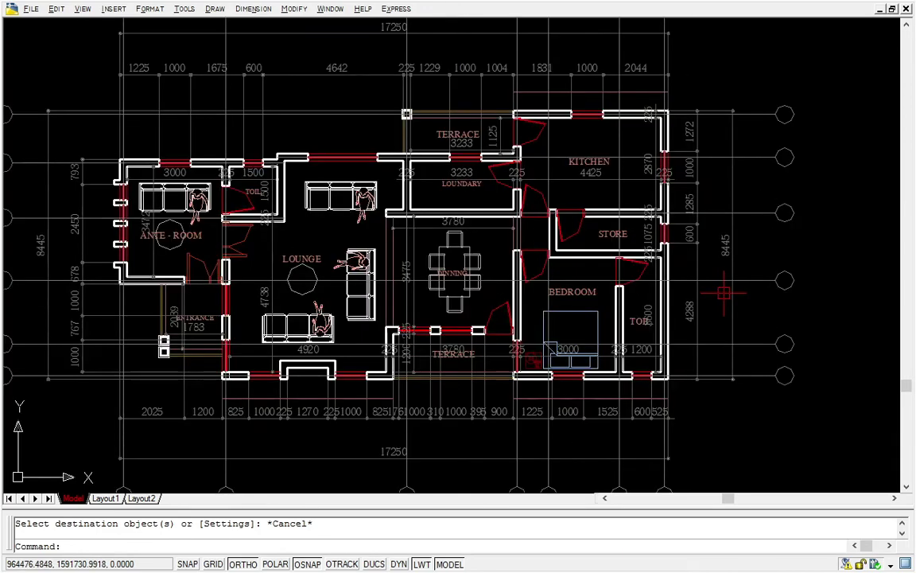
middle_drag(709, 253, 775, 268)
scroll(787, 270, down, 2)
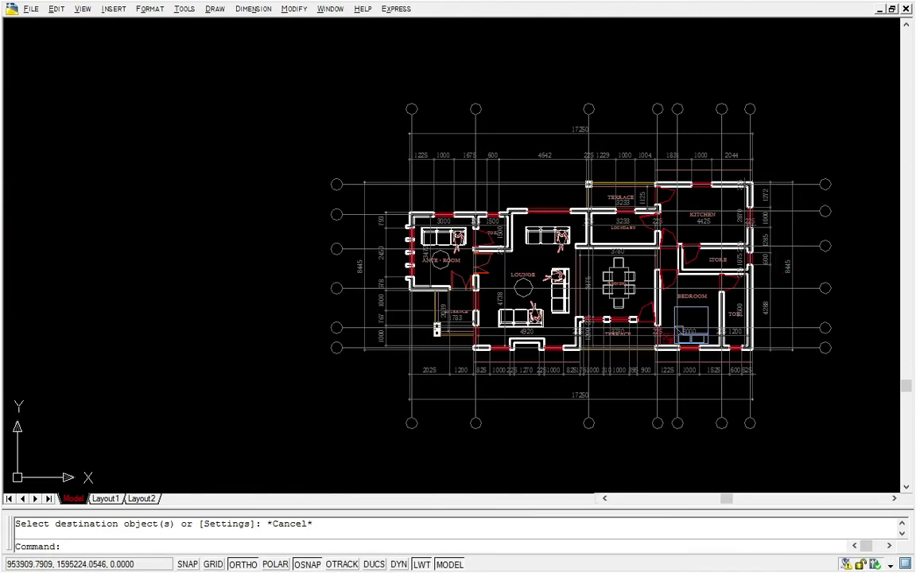
scroll(496, 216, up, 3)
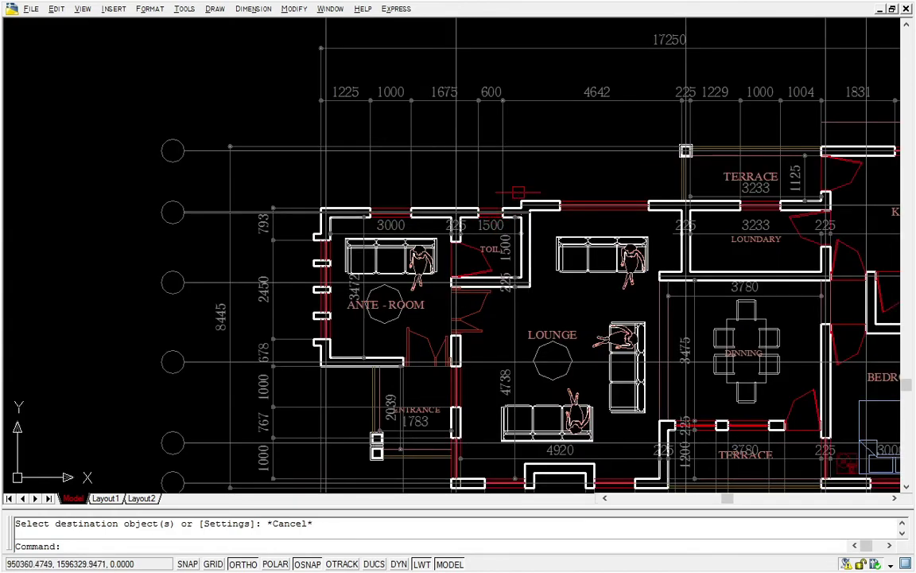
scroll(518, 192, down, 2)
middle_drag(517, 192, 514, 213)
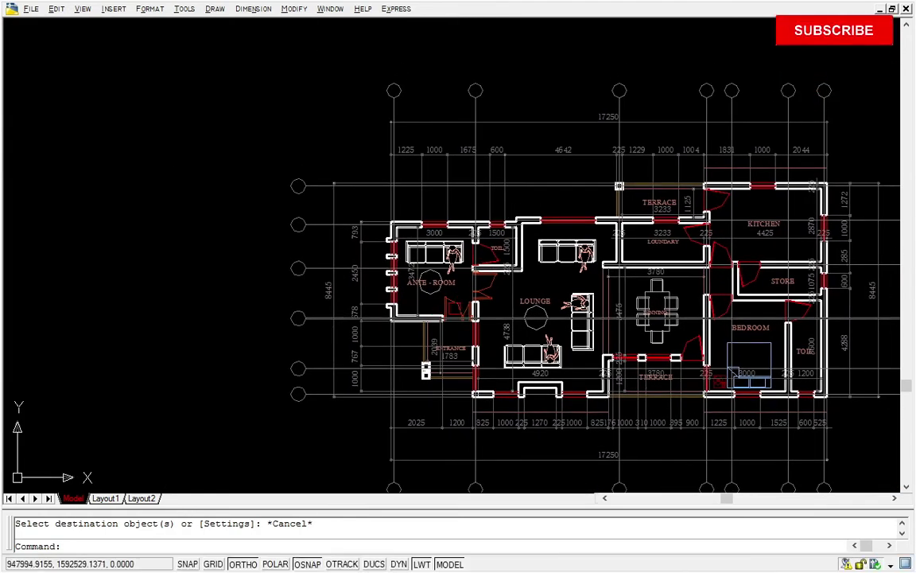
Step: Add the multiline text "A" inside the upper bubble of the outermost ante-room-side vertical grid line
text(T)
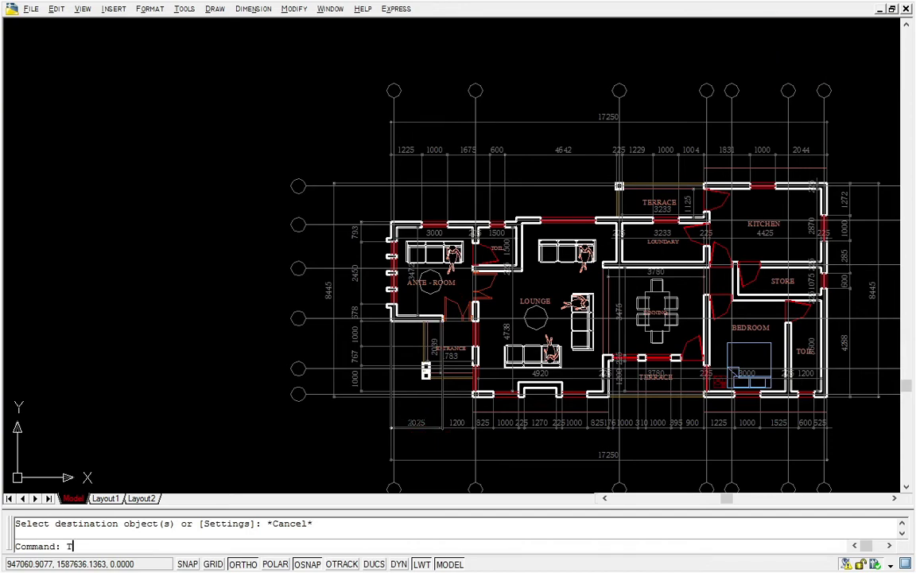
key(Return)
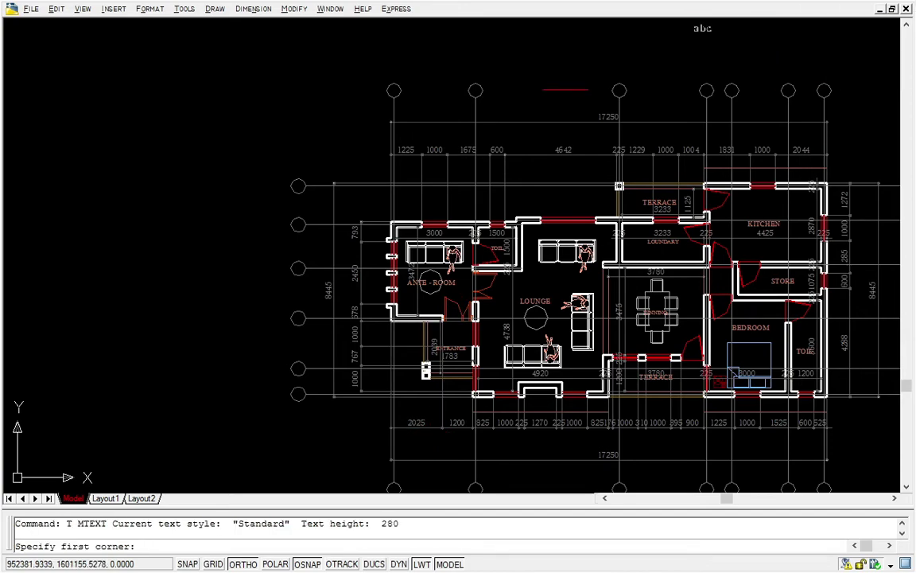
scroll(247, 57, up, 9)
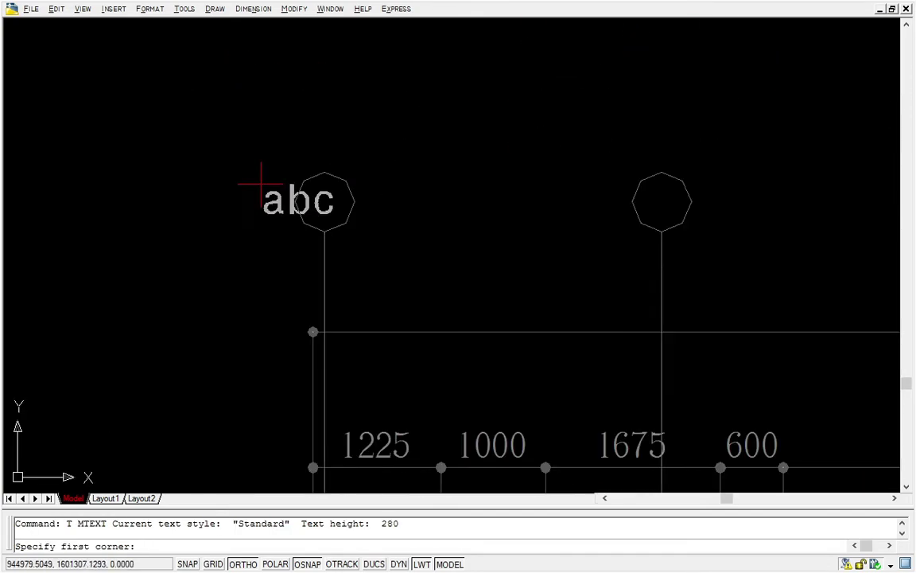
click(338, 164)
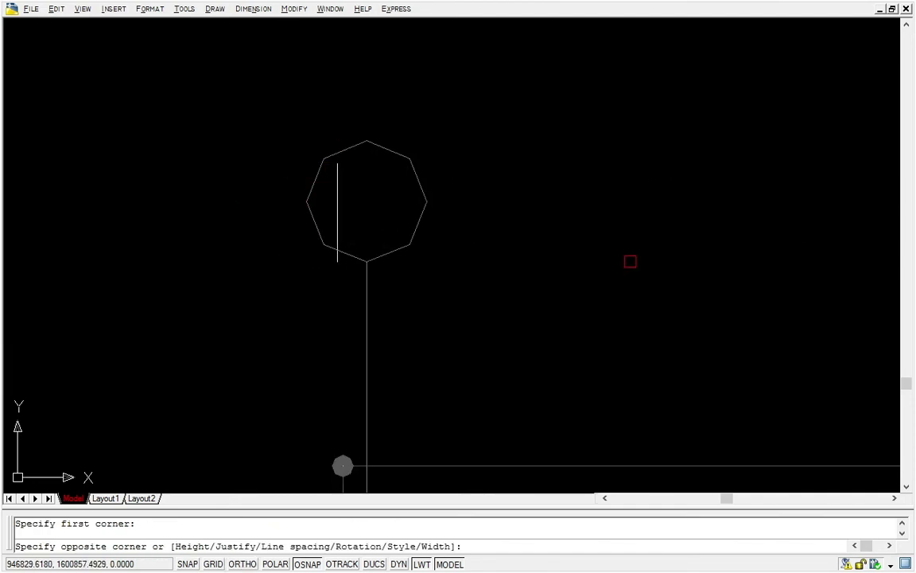
click(630, 261)
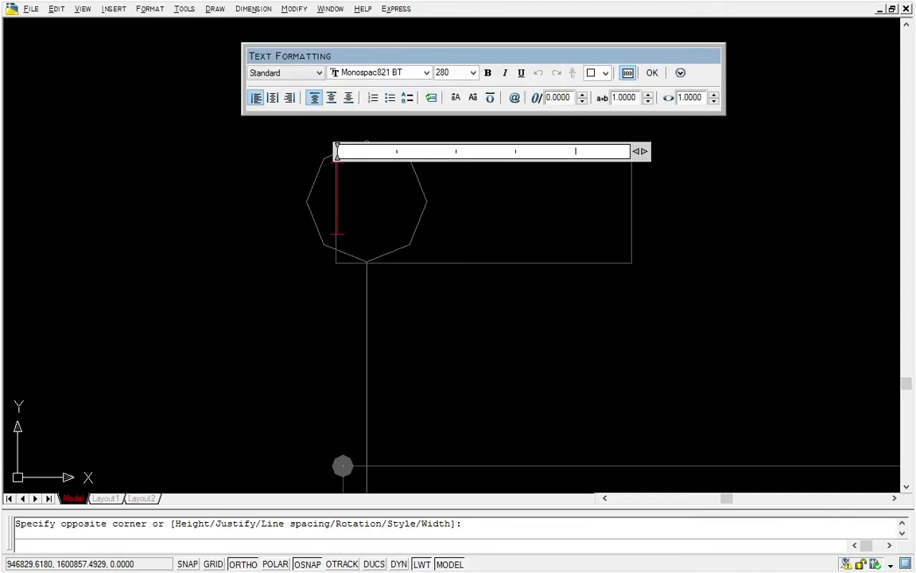
text(A)
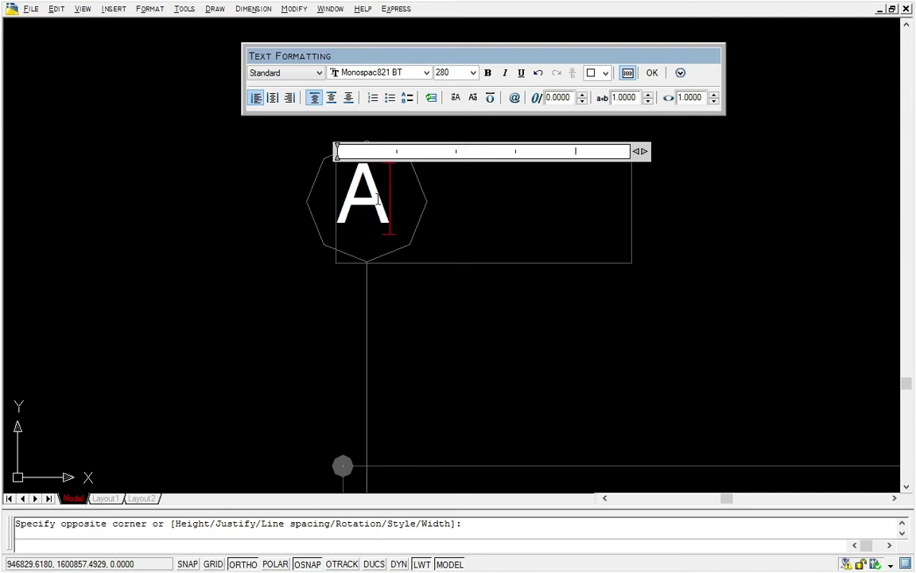
click(649, 331)
Step: Copy the "A" label from its bubble's upper quadrant onto the upper bubbles of the second and third vertical grid lines
scroll(479, 202, down, 4)
scroll(422, 209, up, 3)
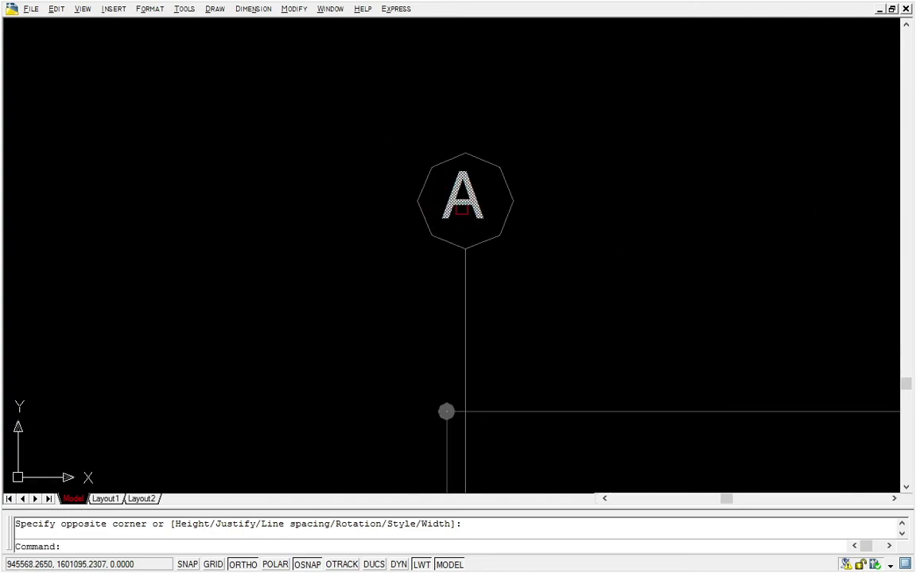
click(459, 203)
right_click(462, 208)
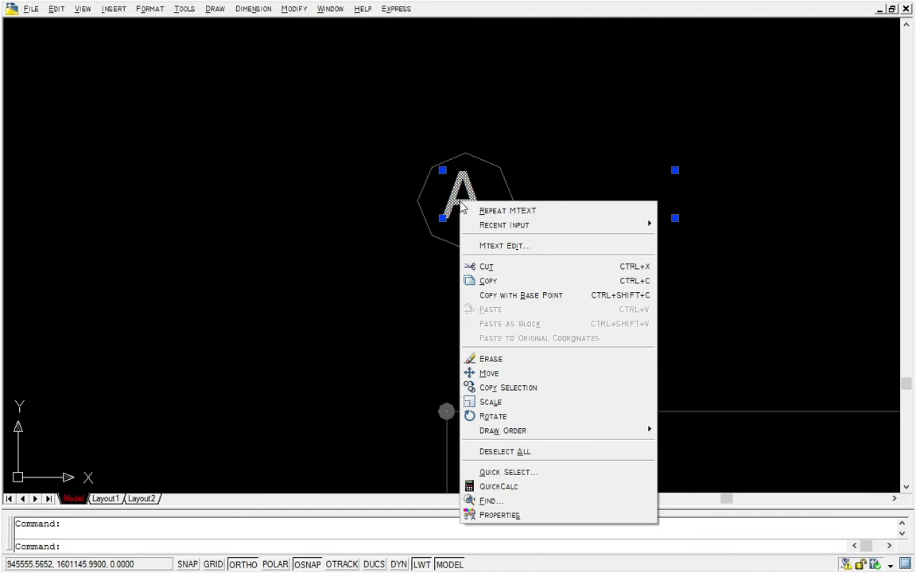
click(508, 388)
click(466, 151)
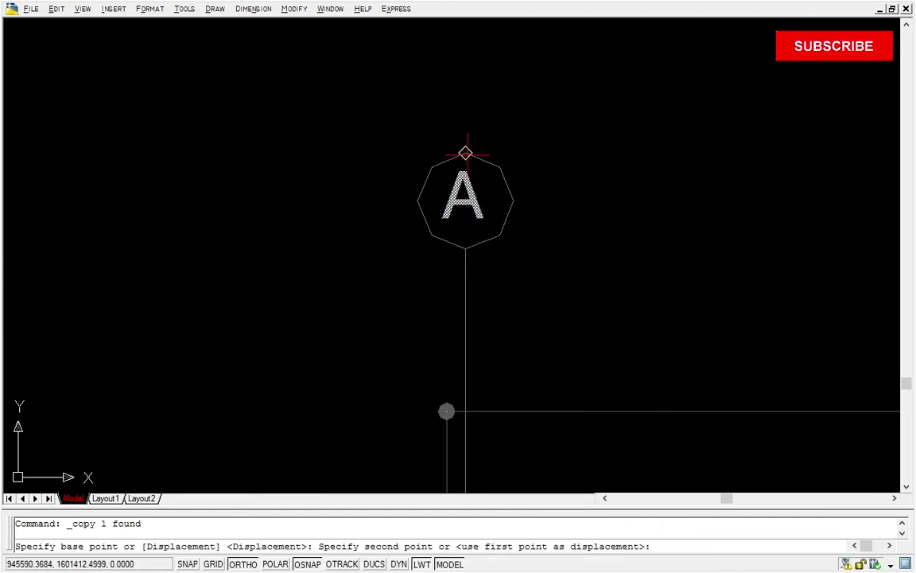
scroll(358, 163, down, 4)
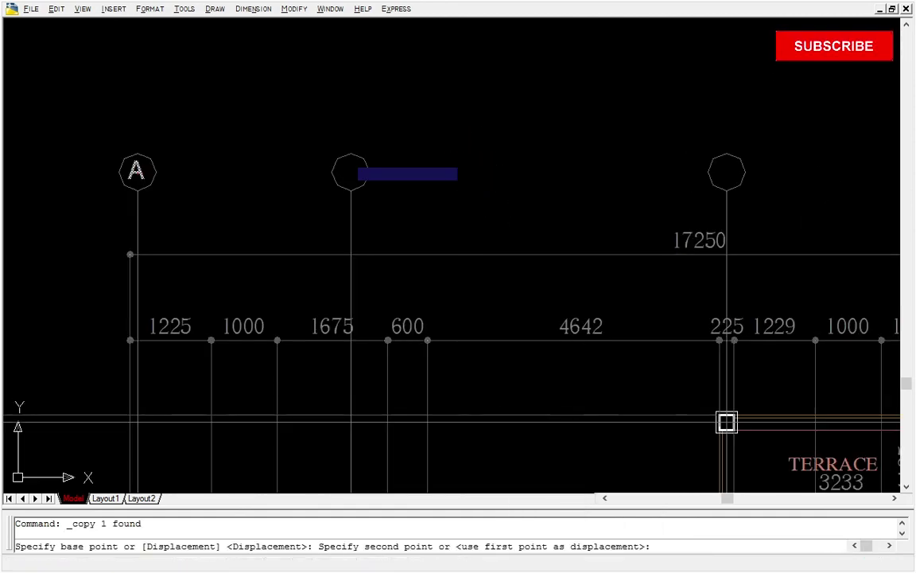
click(350, 151)
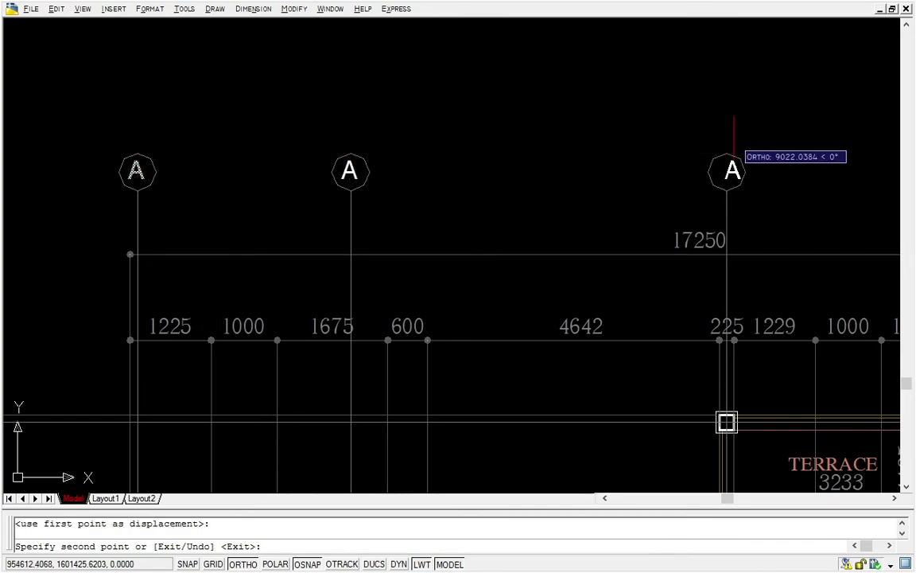
click(726, 151)
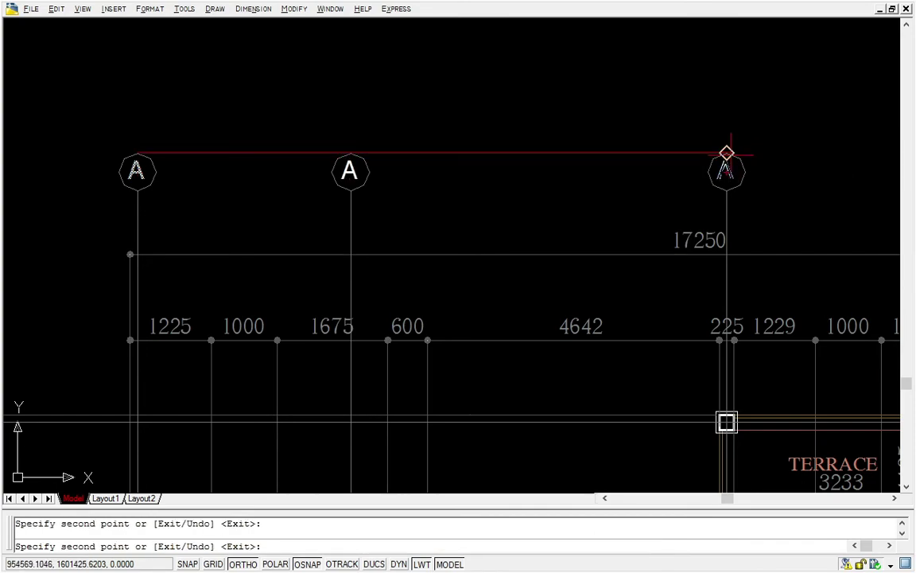
Step: Place further copies of the "A" label in the upper bubbles of the four remaining vertical grid lines towards the kitchen
scroll(726, 152, down, 4)
scroll(516, 156, up, 2)
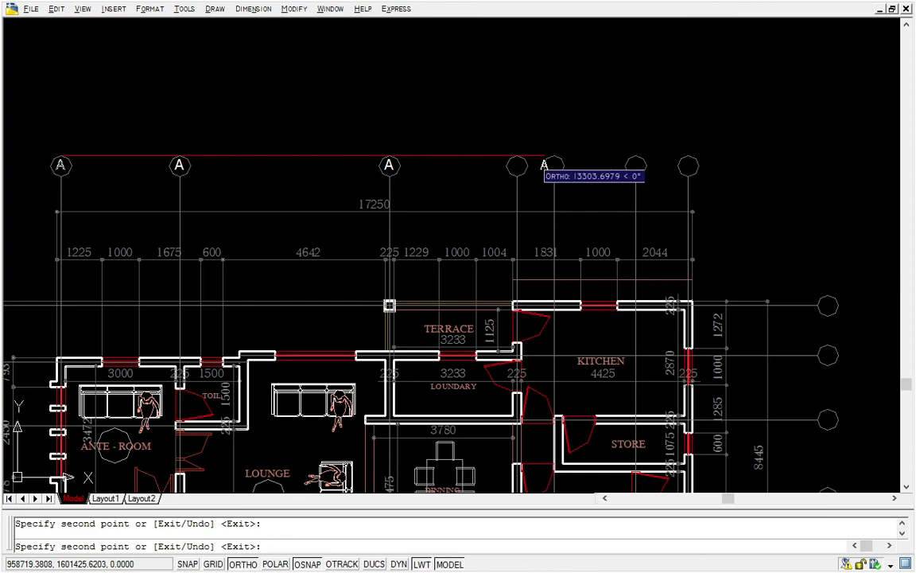
scroll(517, 159, up, 4)
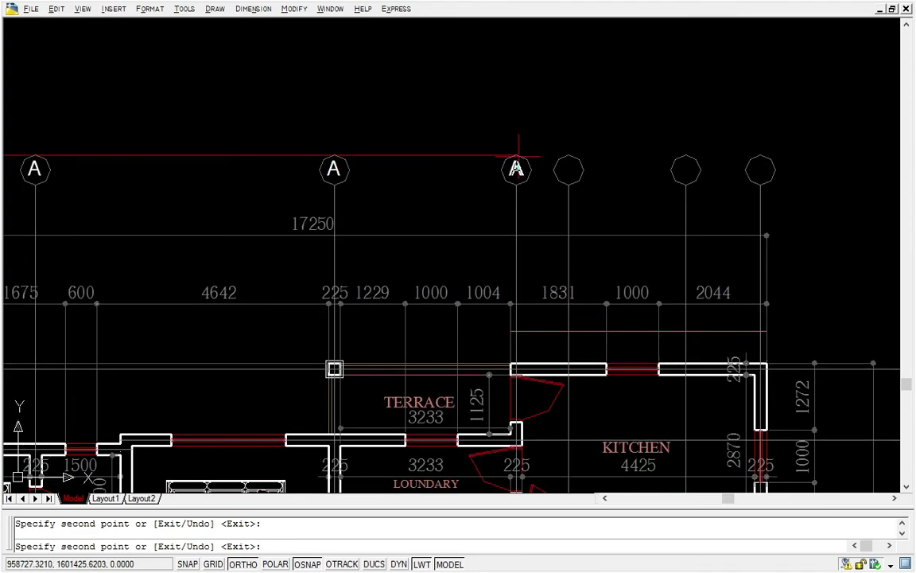
click(574, 157)
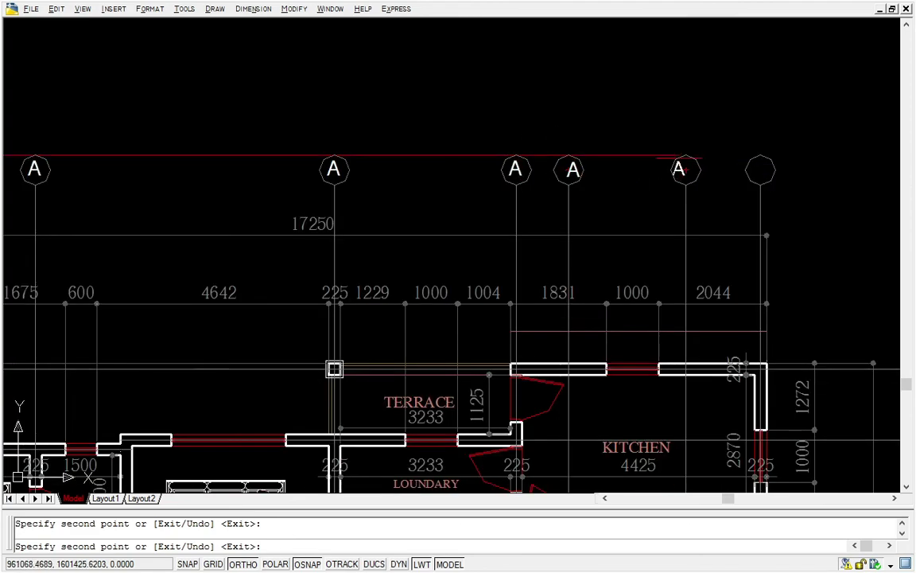
scroll(685, 158, up, 3)
click(697, 154)
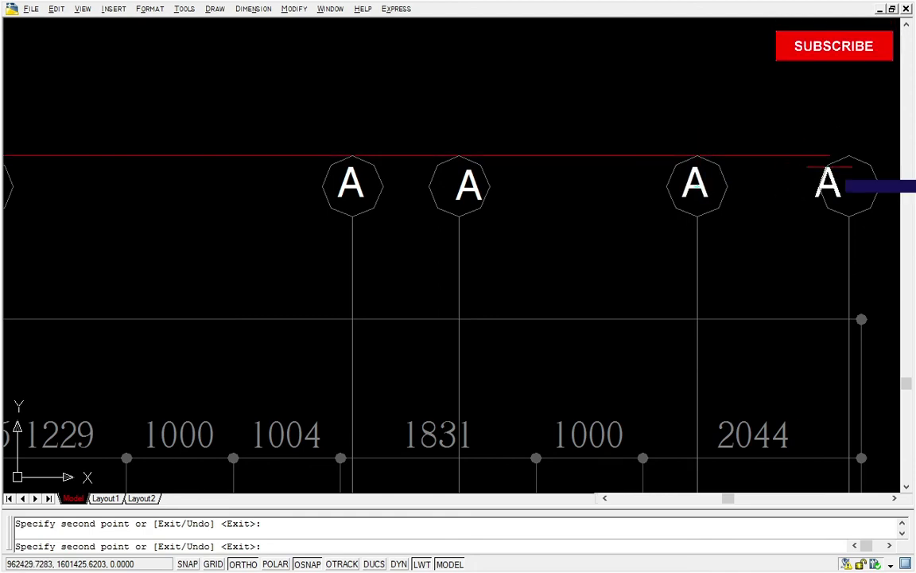
click(849, 155)
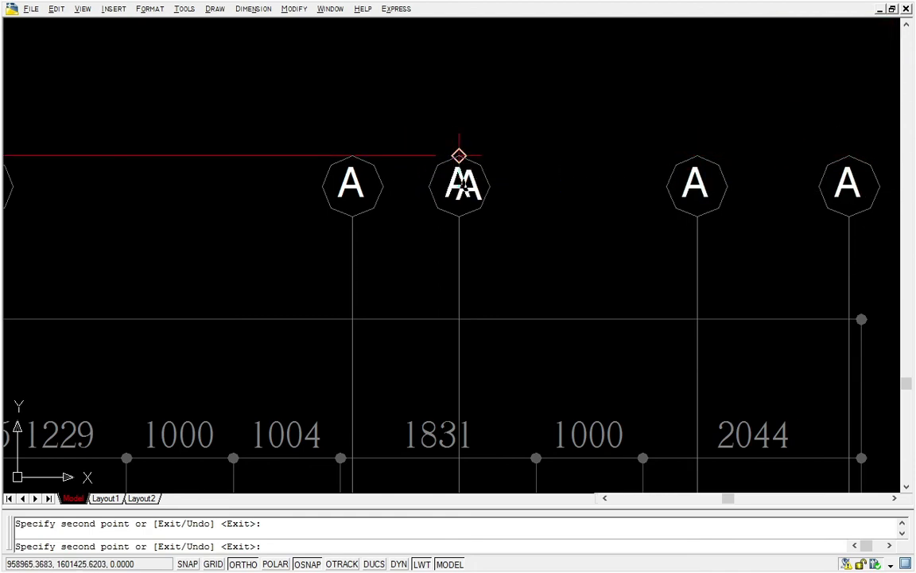
key(Escape)
Step: Erase the off-centre duplicate "A" from the upper bubble of the fifth vertical grid line
scroll(469, 168, up, 4)
click(483, 174)
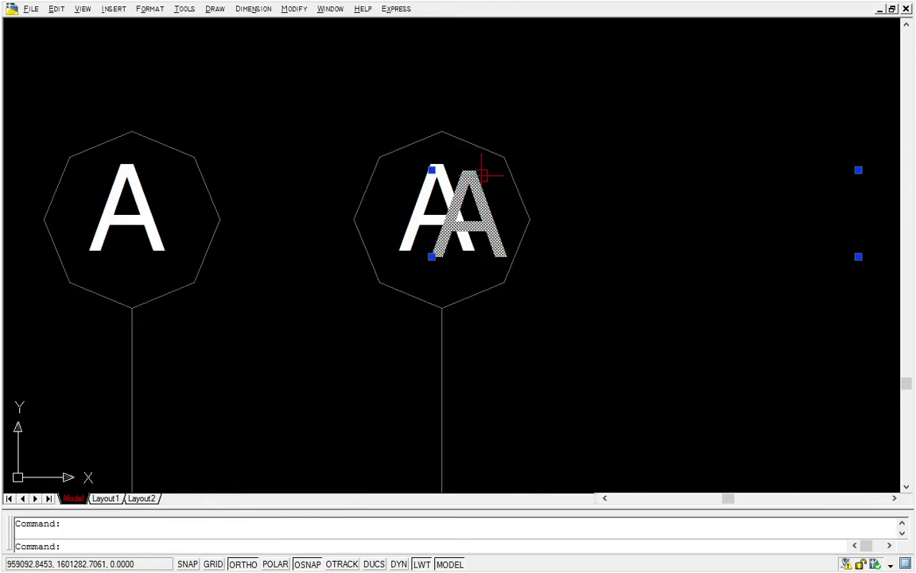
key(e)
key(Return)
scroll(483, 175, down, 8)
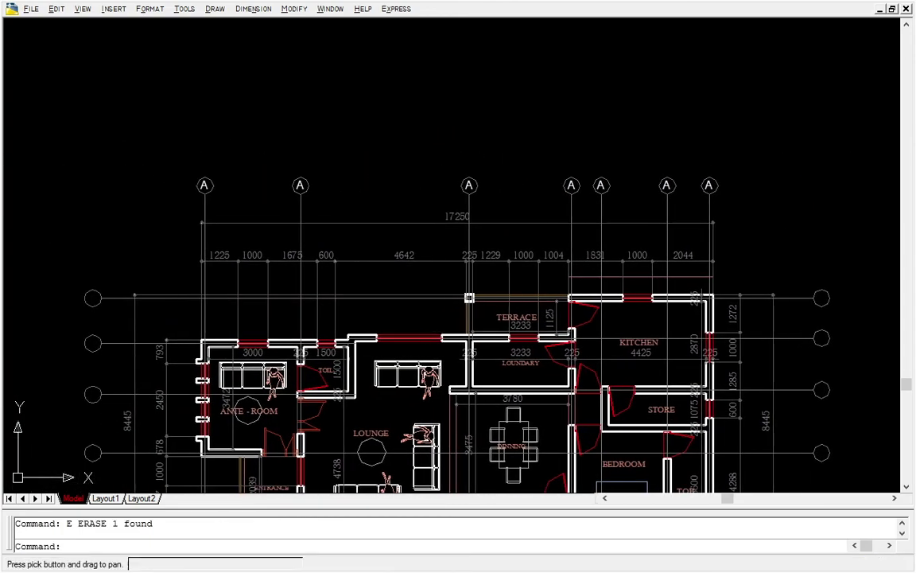